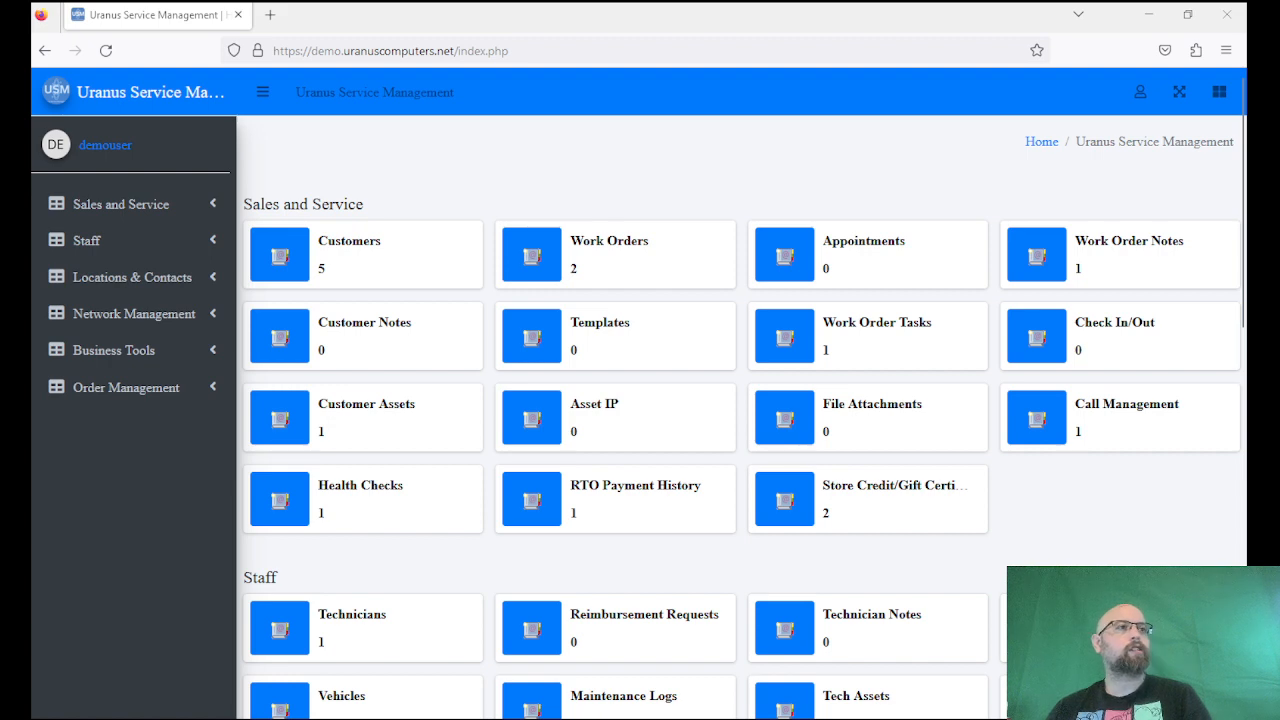
Open the depot work order titled "Windows does not load" and review its details.
{"action": "left_click", "coordinate": [65, 210]}
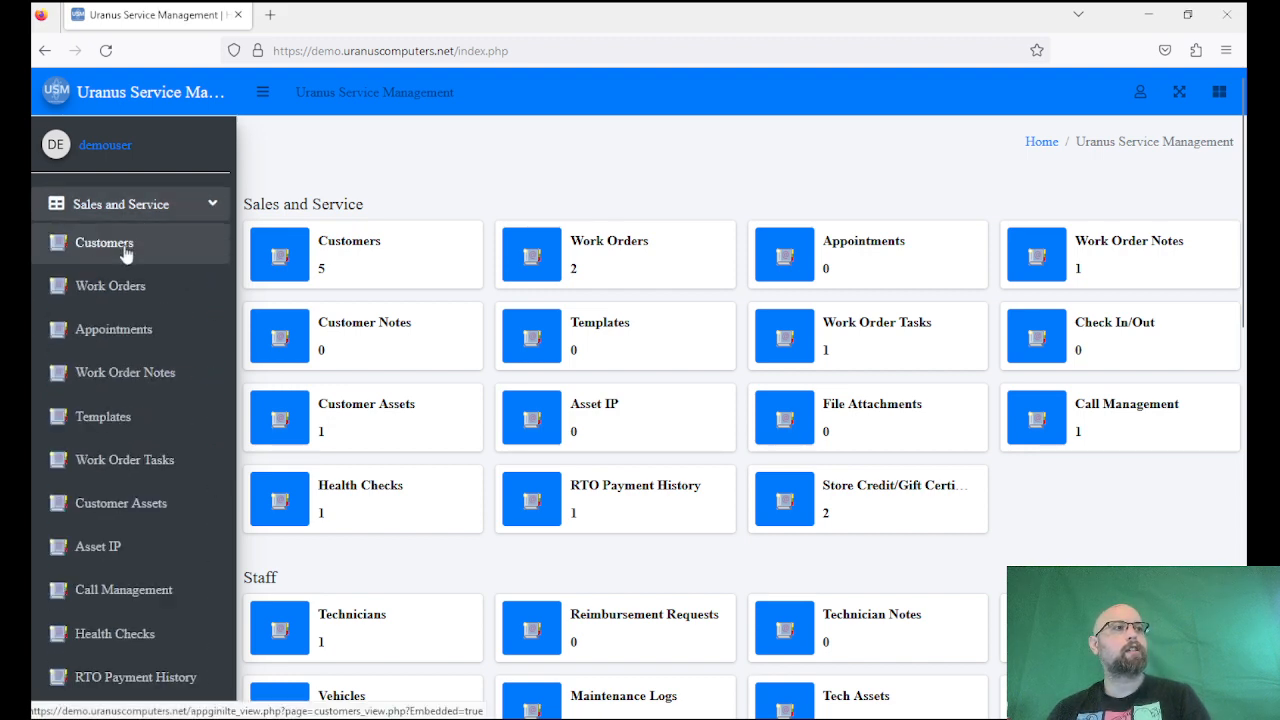
{"action": "left_click", "coordinate": [90, 286]}
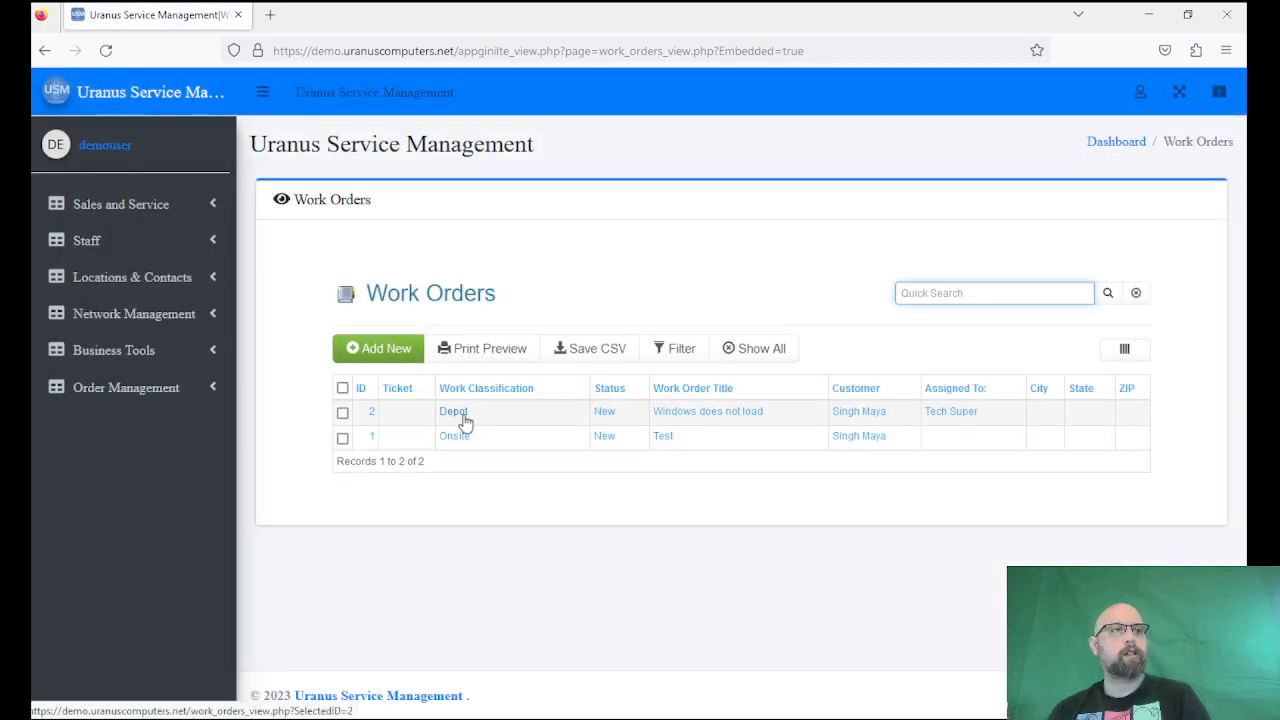
{"action": "left_click", "coordinate": [463, 417]}
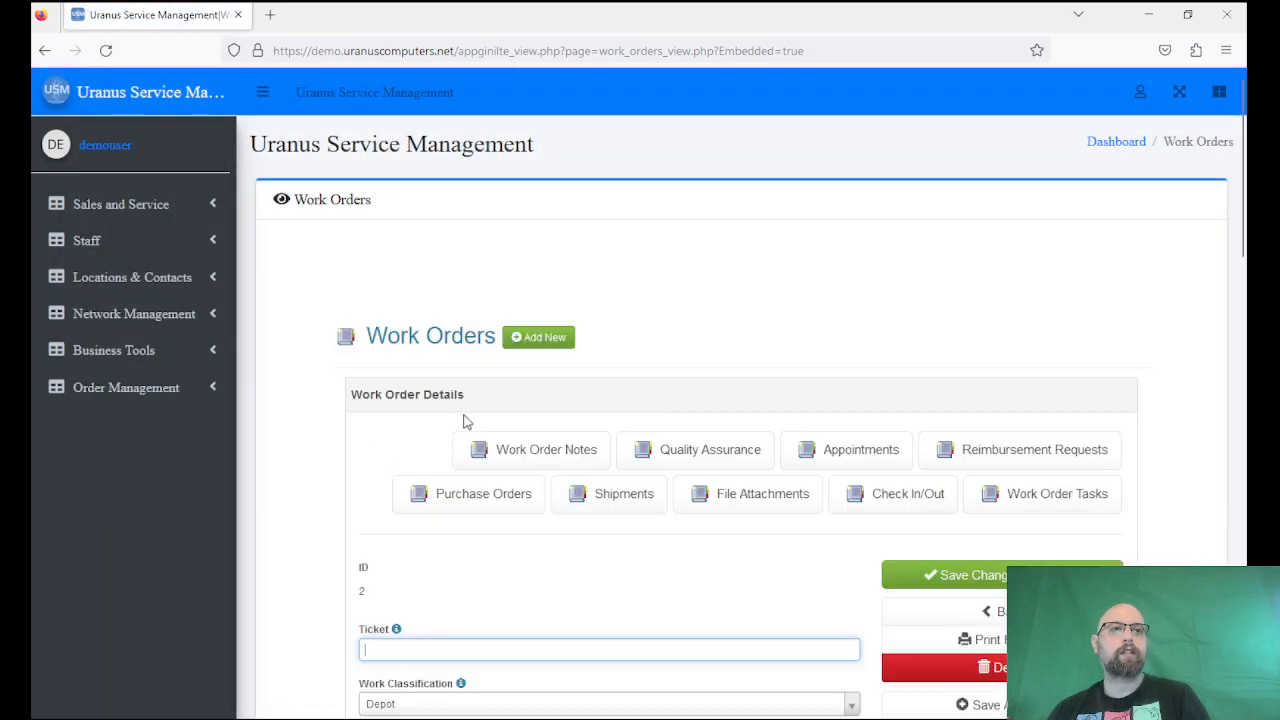
{"action": "scroll", "coordinate": [326, 473], "scroll_direction": "down", "scroll_amount": 3}
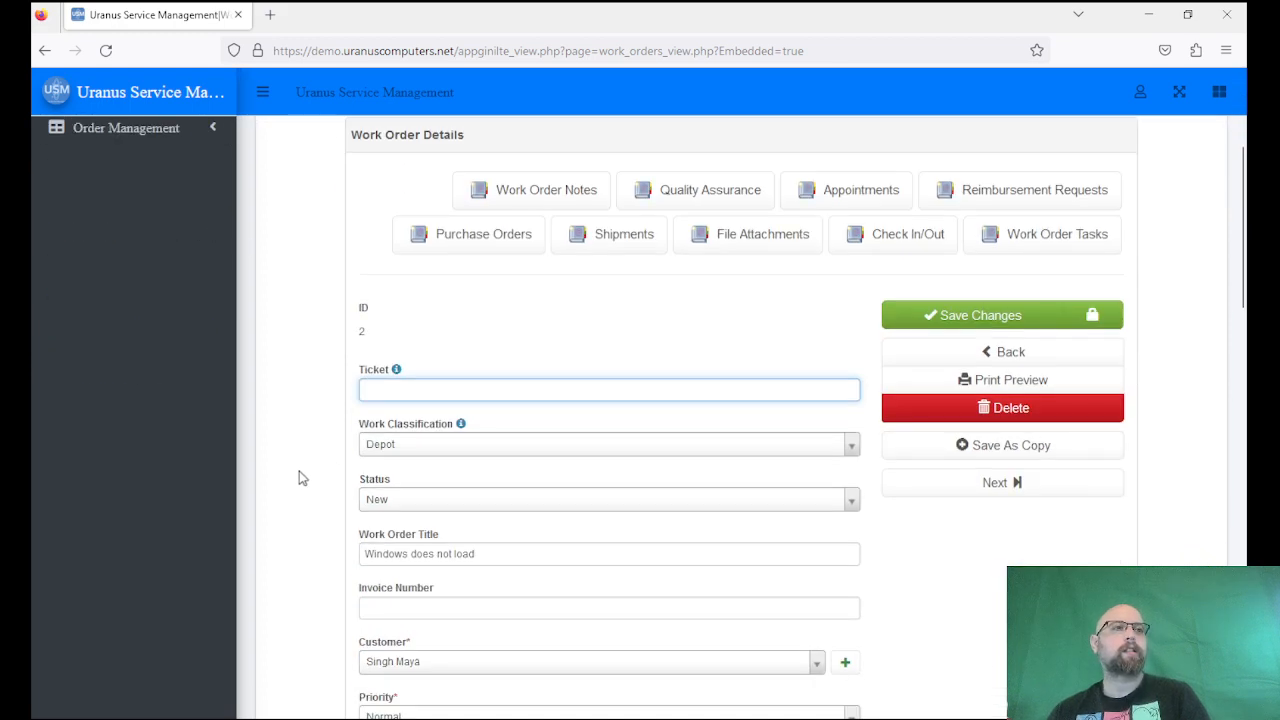
{"action": "scroll", "coordinate": [298, 478], "scroll_direction": "down", "scroll_amount": 3}
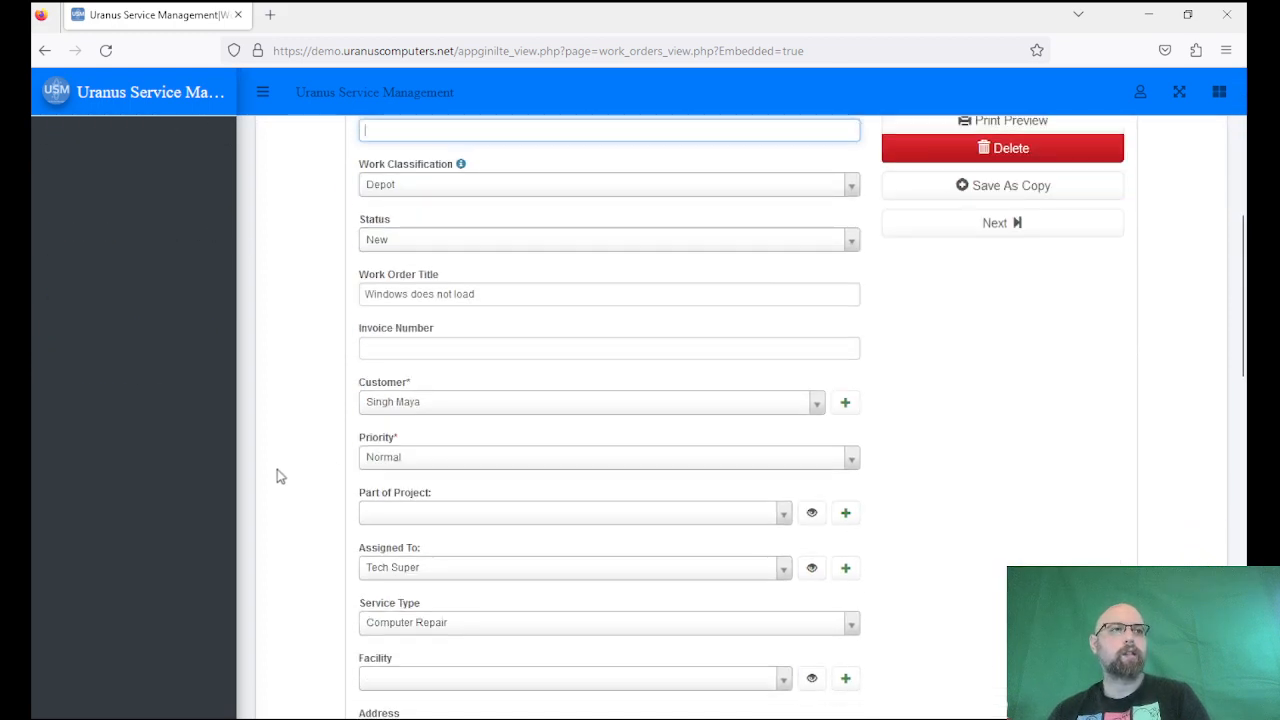
{"action": "scroll", "coordinate": [277, 470], "scroll_direction": "up", "scroll_amount": 3}
{"action": "scroll", "coordinate": [277, 470], "scroll_direction": "down", "scroll_amount": 6}
{"action": "scroll", "coordinate": [277, 470], "scroll_direction": "up", "scroll_amount": 4}
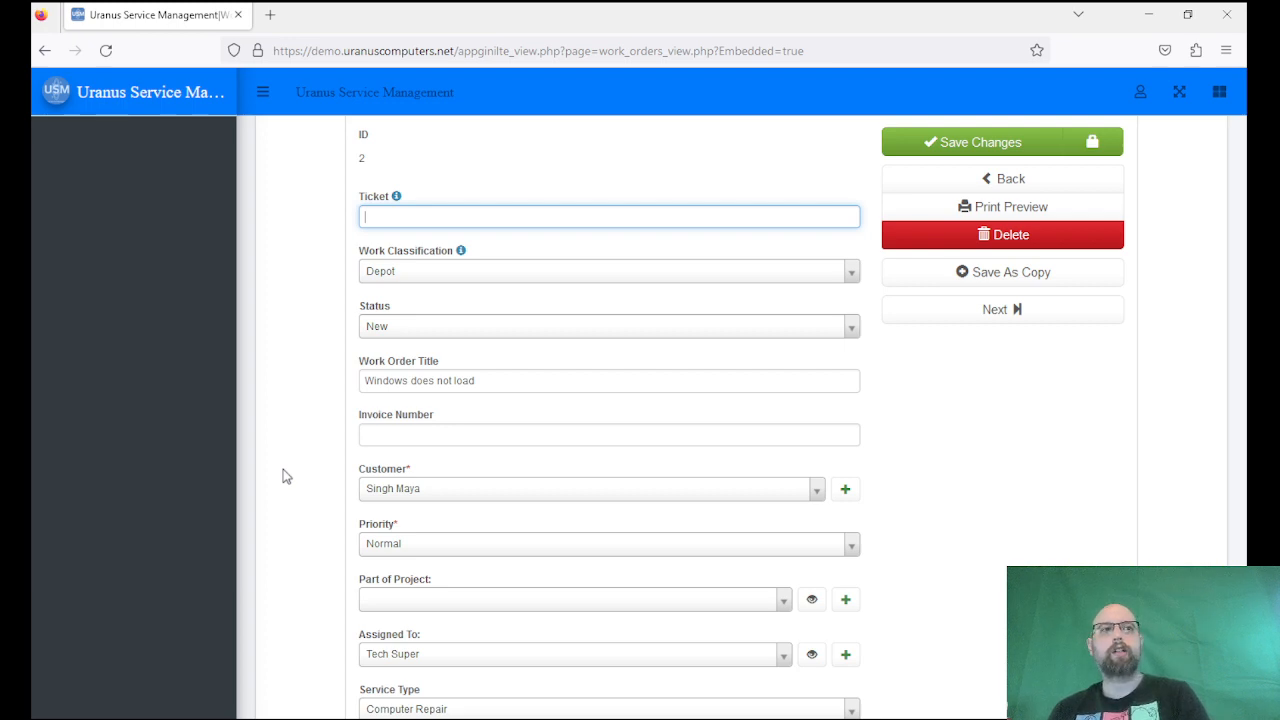
{"action": "left_click", "coordinate": [302, 283]}
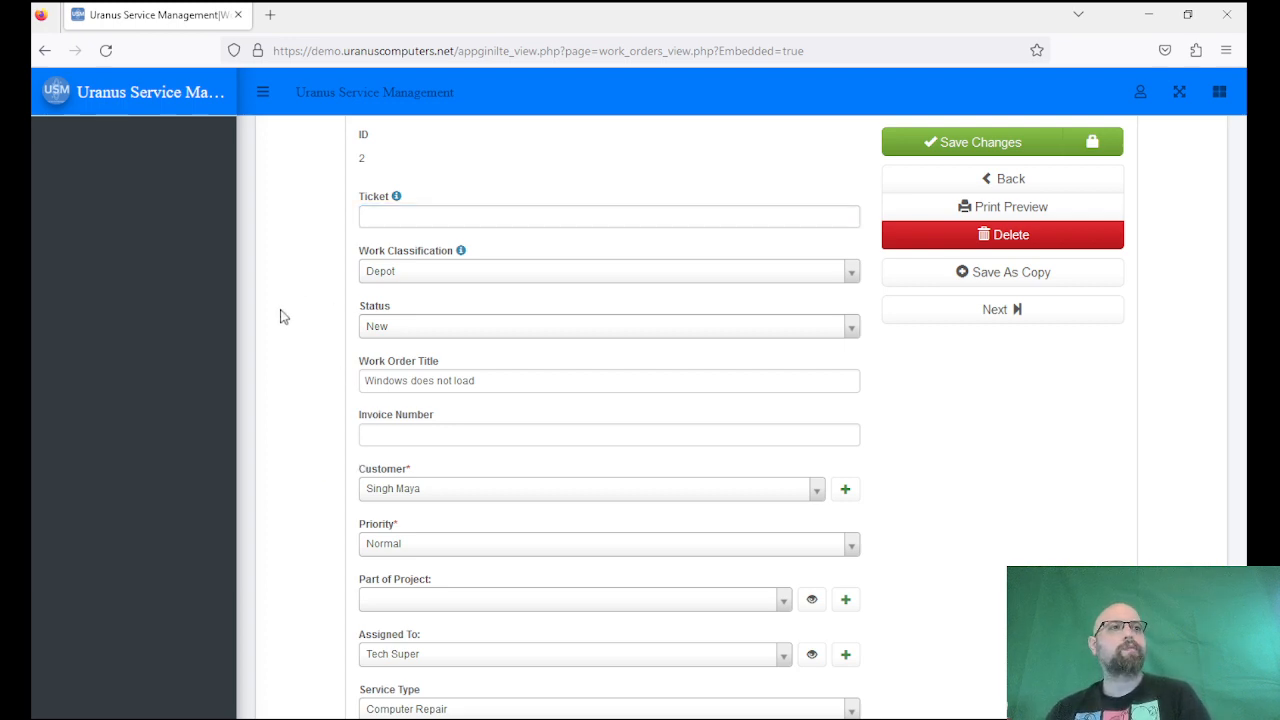
{"action": "scroll", "coordinate": [280, 318], "scroll_direction": "up", "scroll_amount": 3}
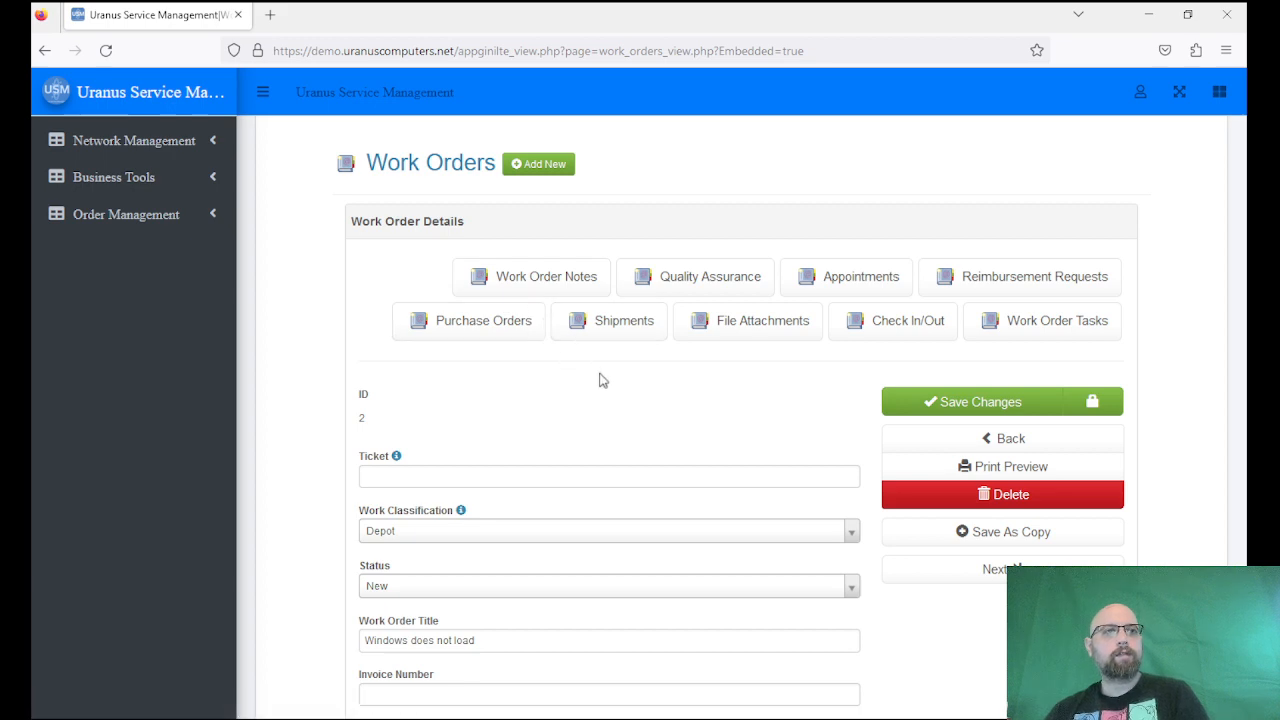
Add a purchase order to the work order, with the two-line description "256GB sata ssd" and "from mobile sentrix".
{"action": "scroll", "coordinate": [601, 379], "scroll_direction": "down", "scroll_amount": 15}
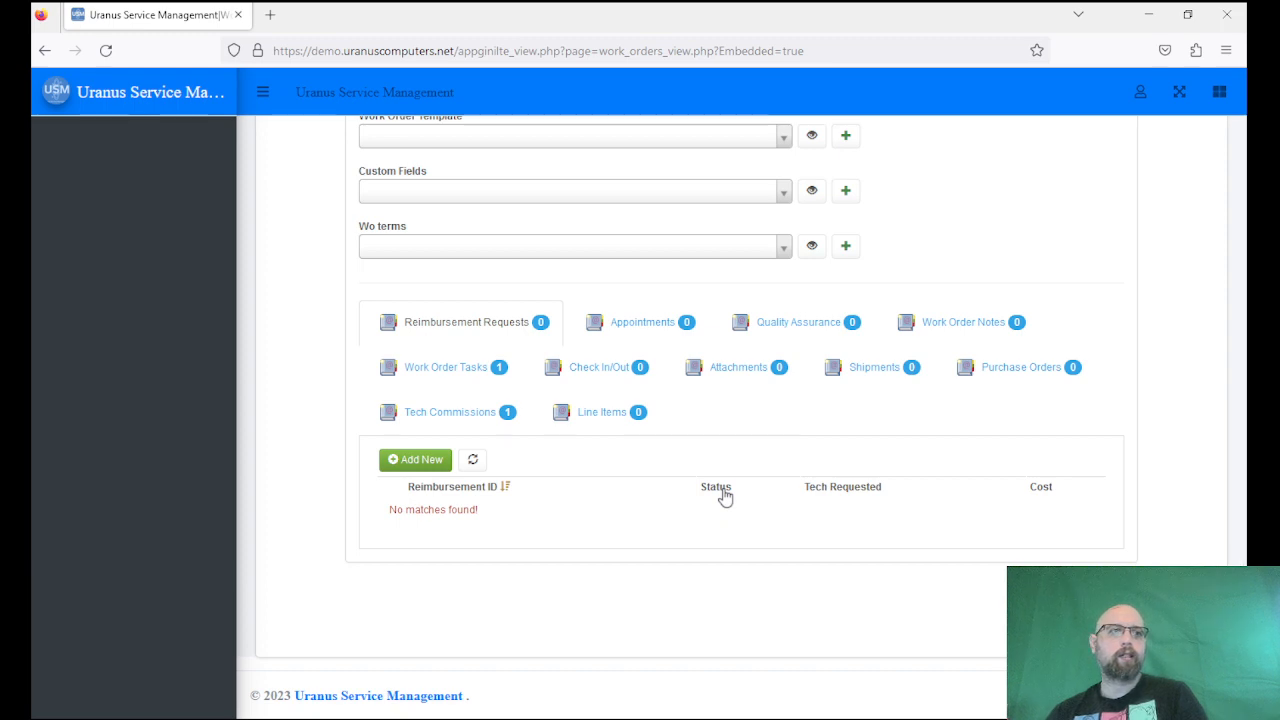
{"action": "left_click", "coordinate": [1005, 374]}
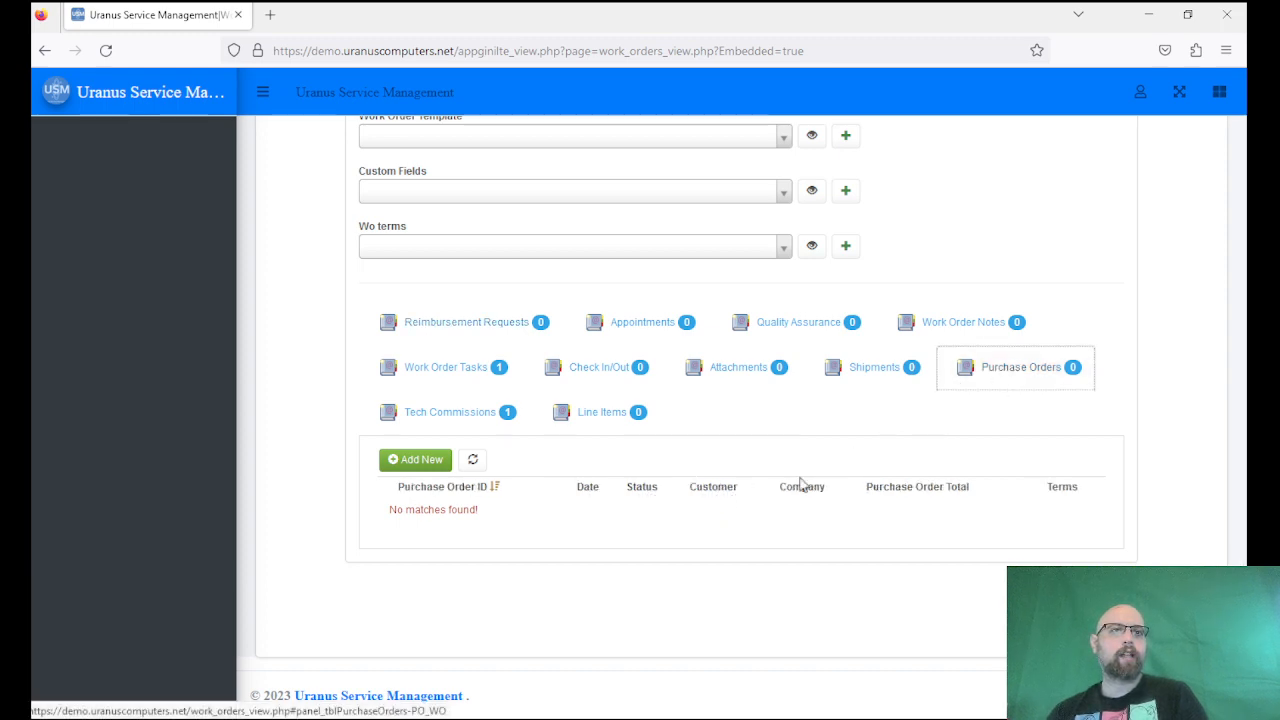
{"action": "left_click", "coordinate": [436, 462]}
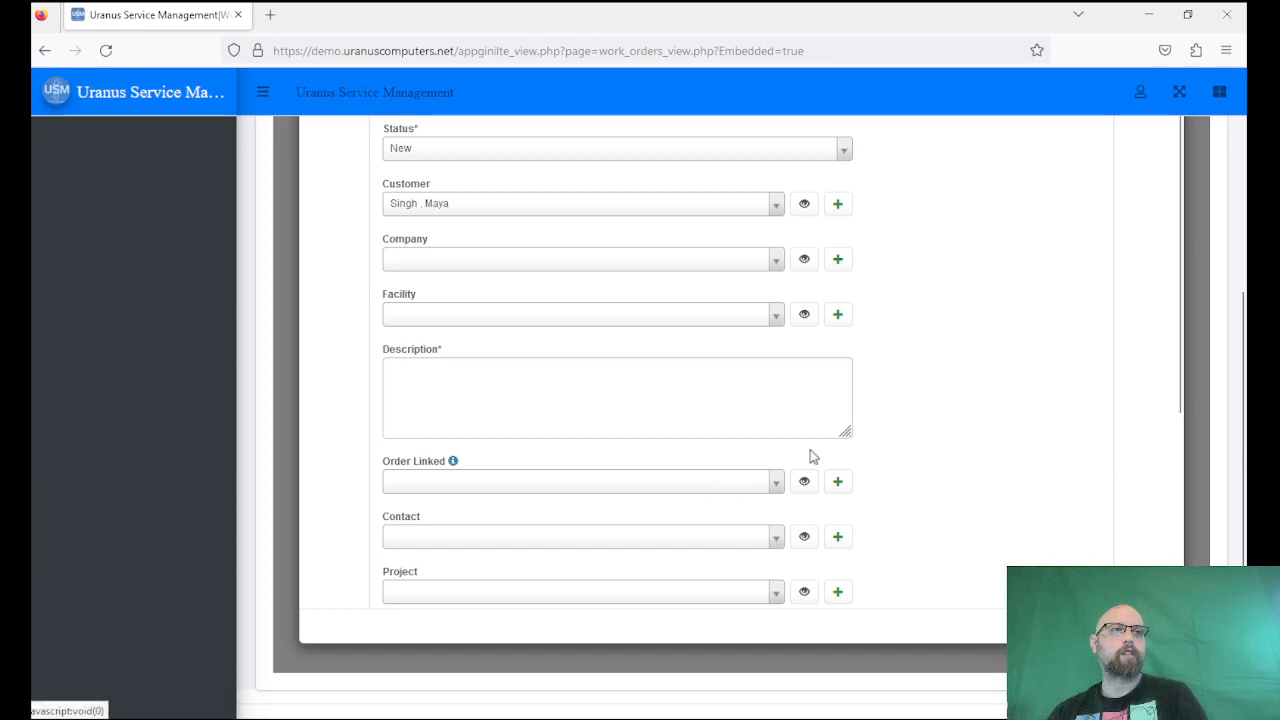
{"action": "left_click", "coordinate": [480, 371]}
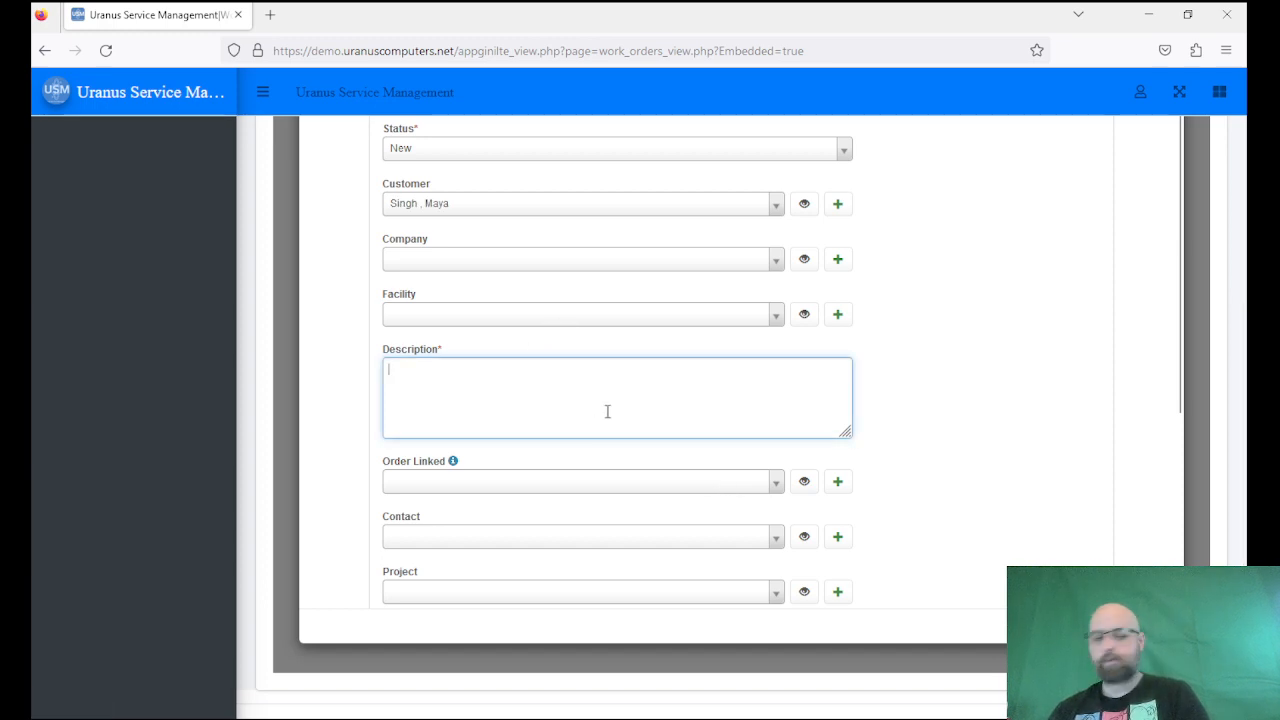
{"action": "type", "text": "256"}
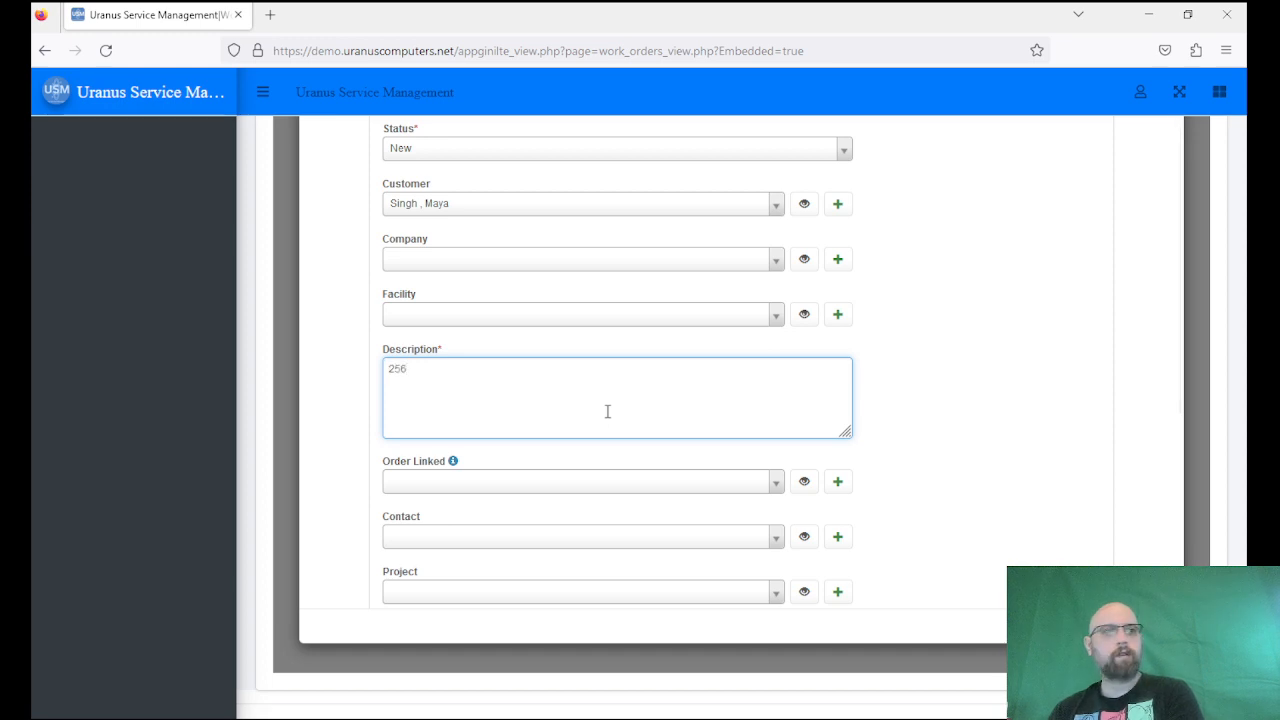
{"action": "type", "text": "GB sata ssd"}
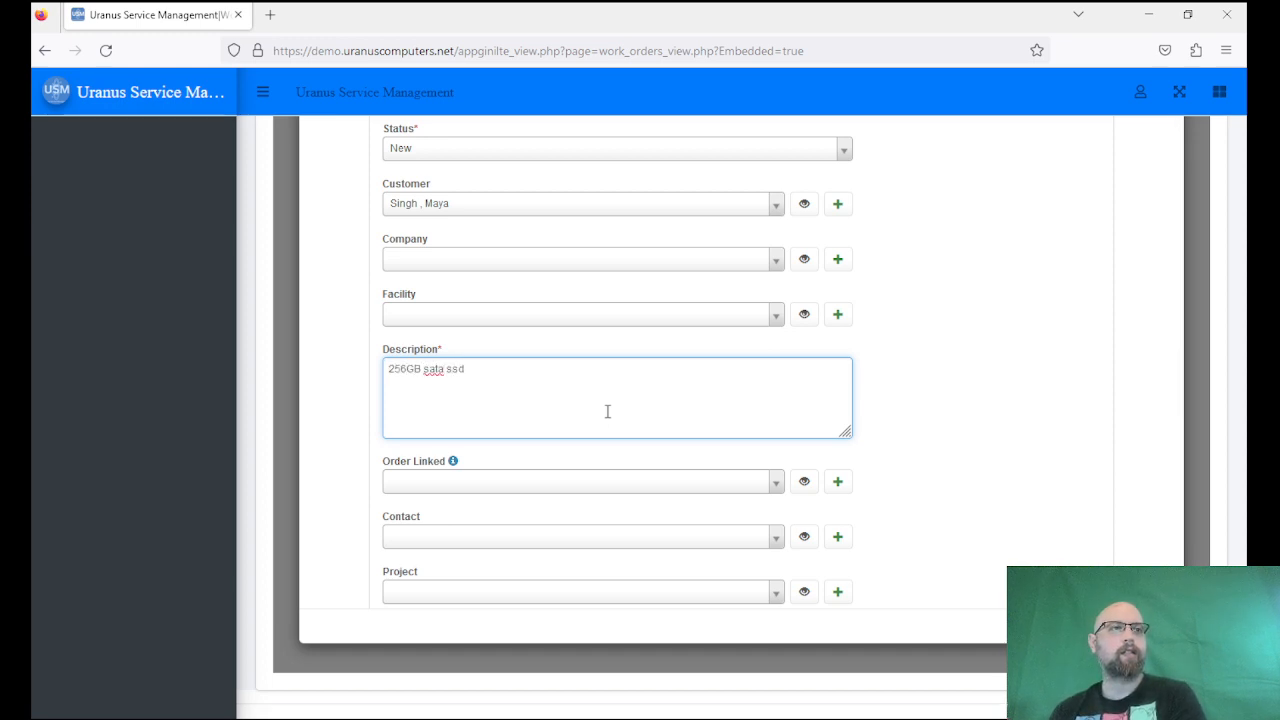
{"action": "key", "text": "Return"}
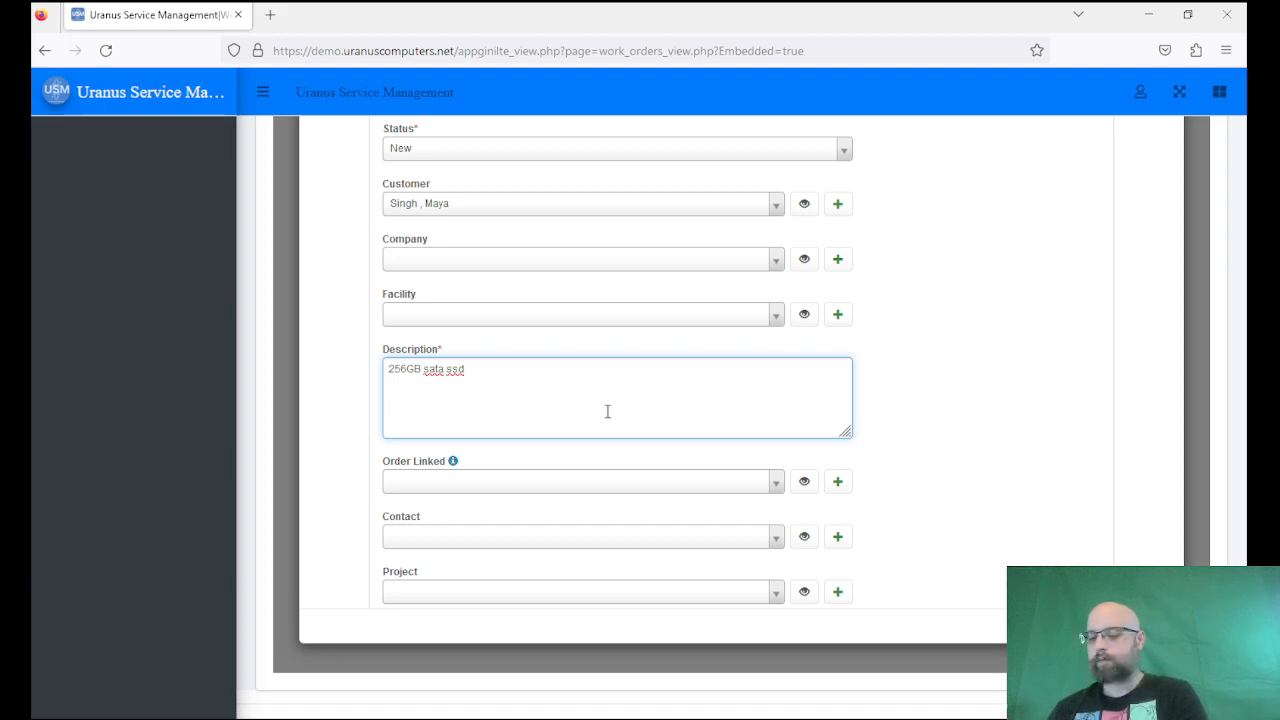
{"action": "type", "text": "from mobile sentrix"}
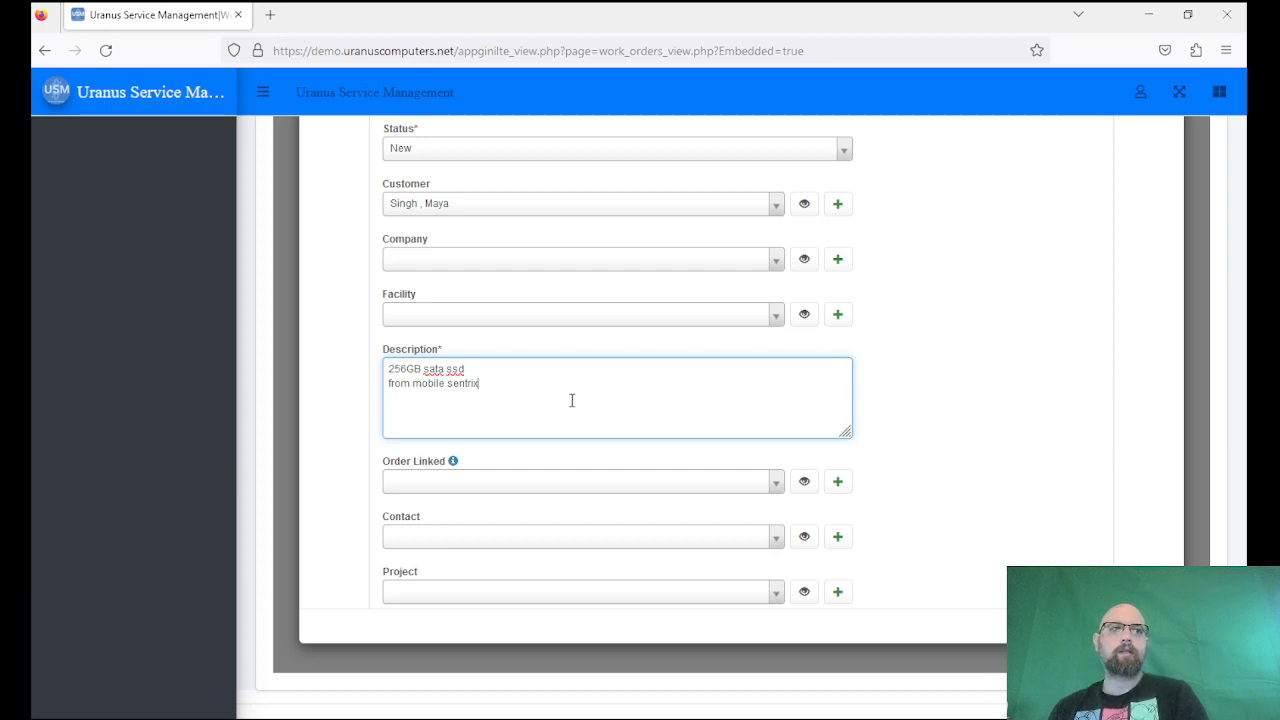
Set the purchase order's terms to Immediate and its assigned tech to "1 : Tech".
{"action": "scroll", "coordinate": [956, 460], "scroll_direction": "down", "scroll_amount": 3}
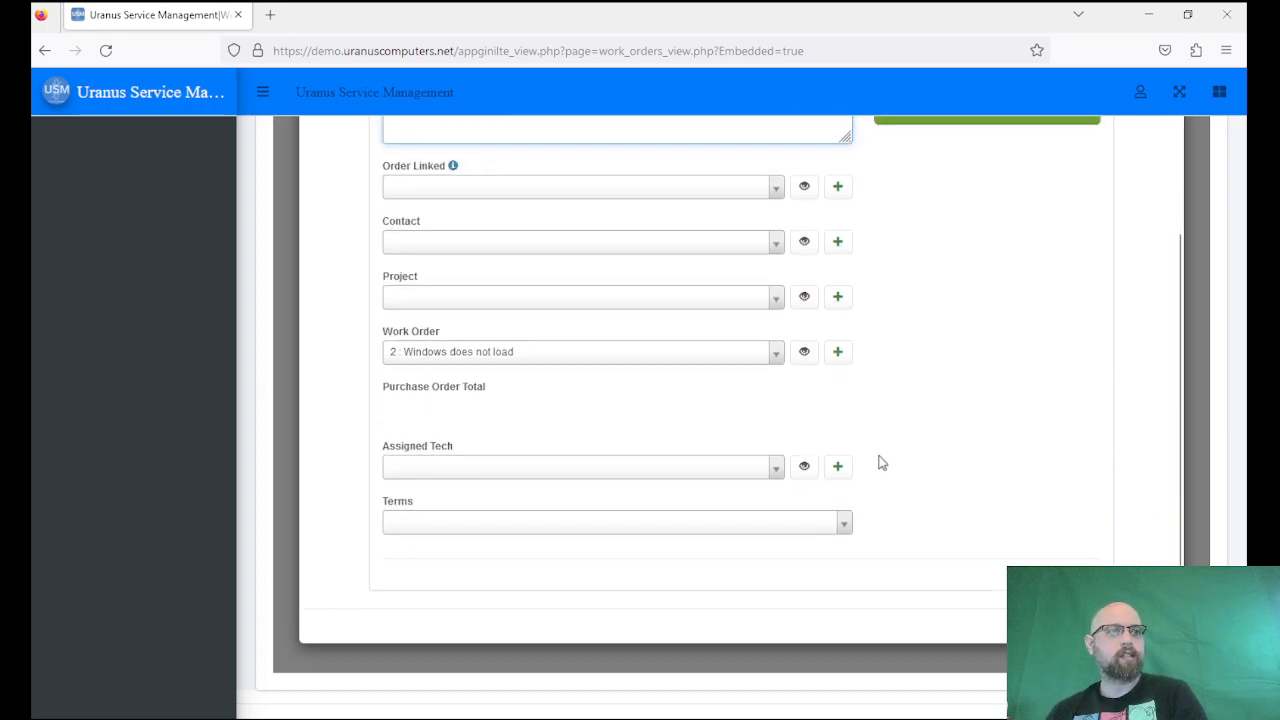
{"action": "scroll", "coordinate": [914, 437], "scroll_direction": "up", "scroll_amount": 1}
{"action": "scroll", "coordinate": [914, 437], "scroll_direction": "down", "scroll_amount": 1}
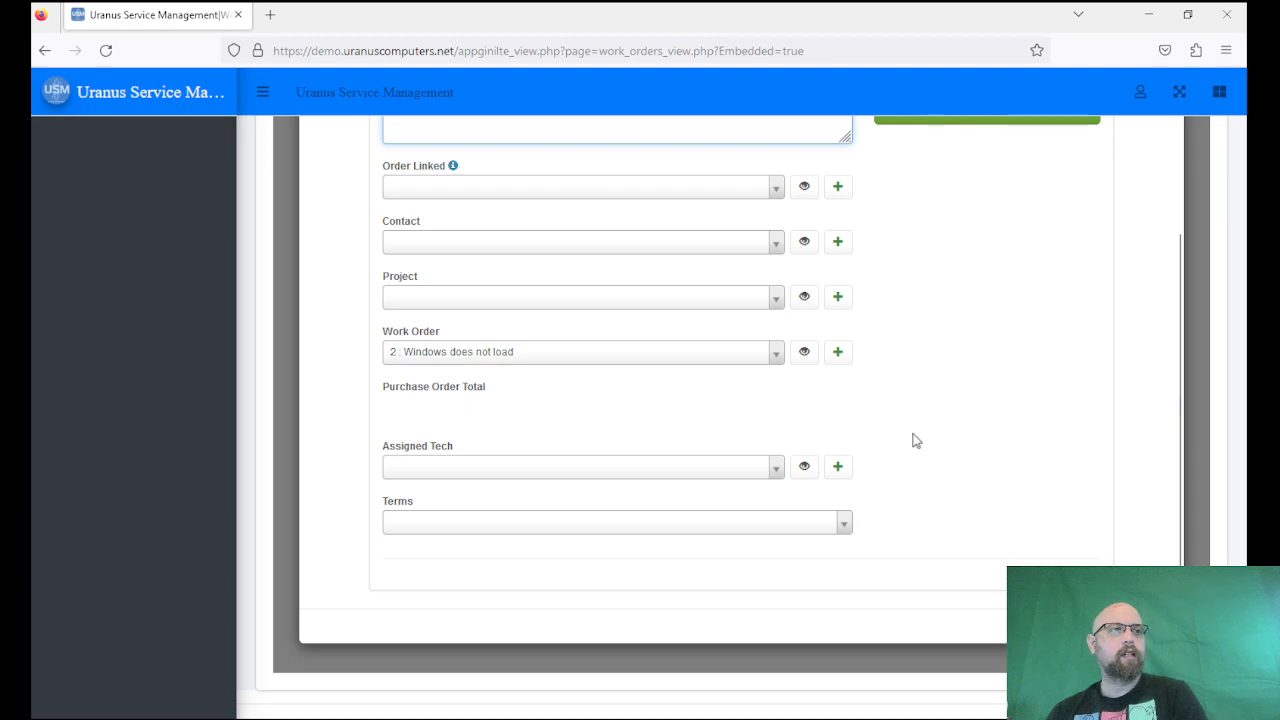
{"action": "left_click", "coordinate": [688, 528]}
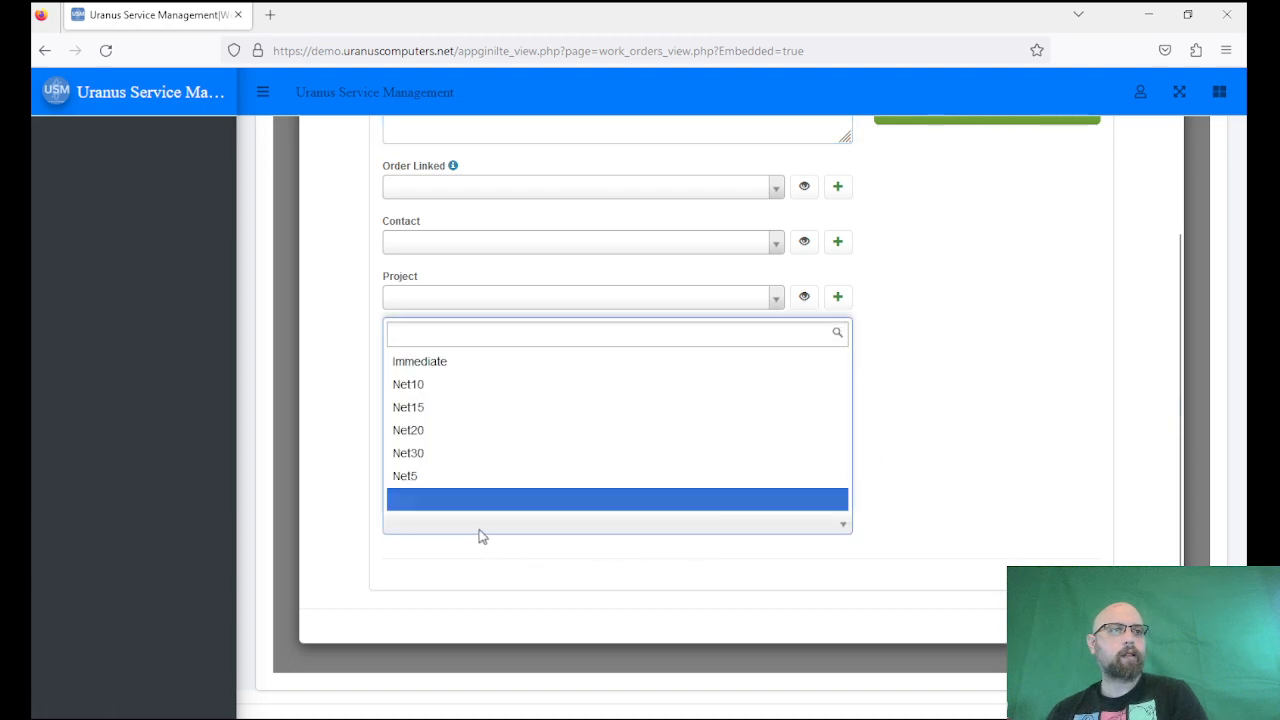
{"action": "left_click", "coordinate": [450, 362]}
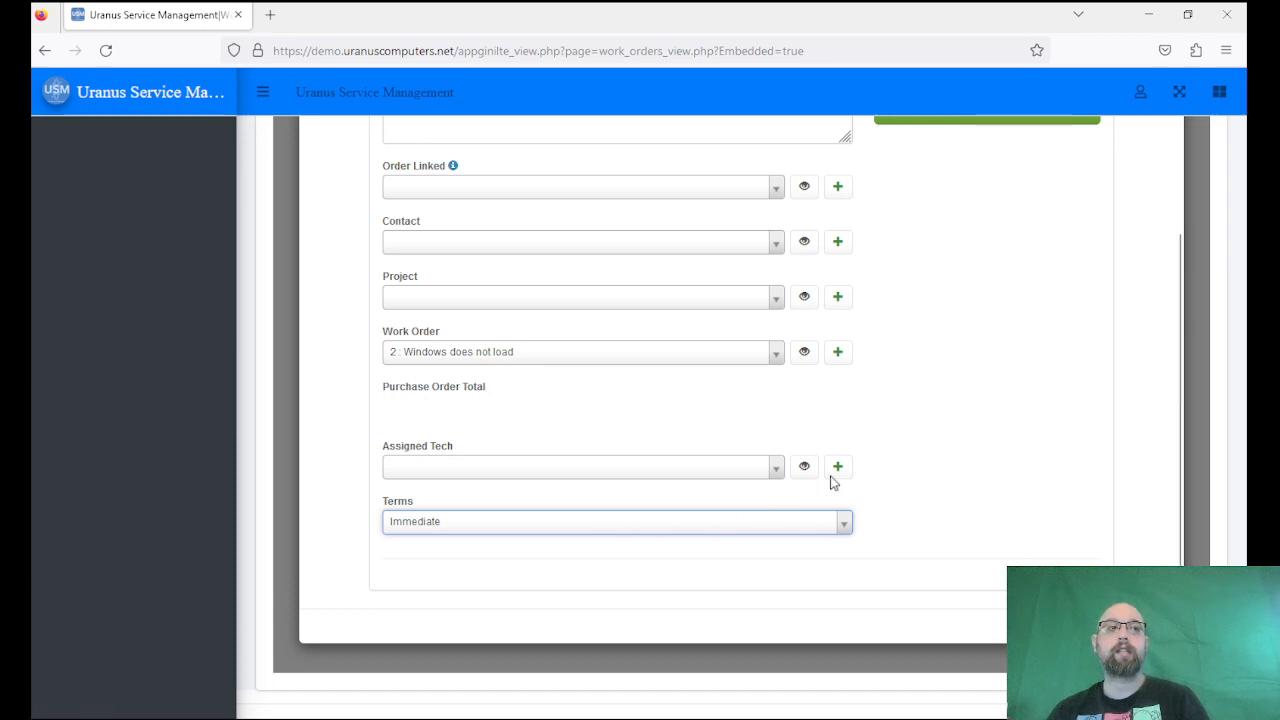
{"action": "left_click", "coordinate": [762, 462]}
{"action": "left_click", "coordinate": [537, 517]}
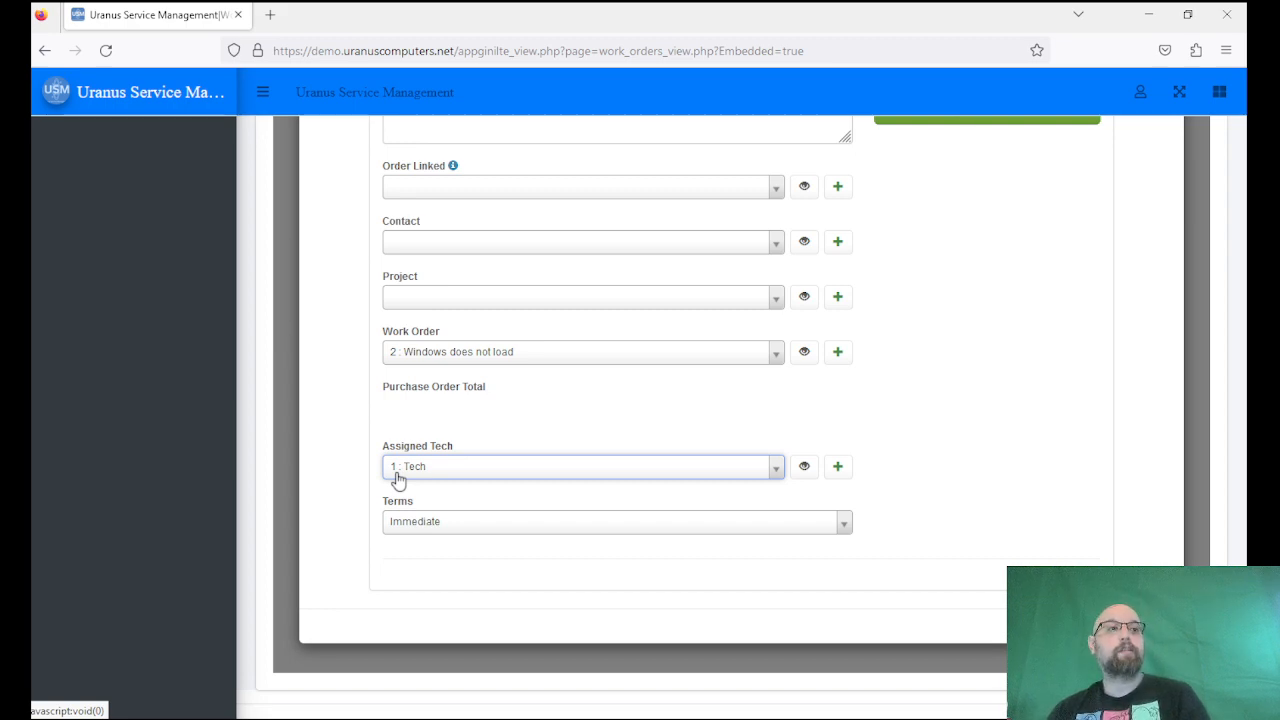
{"action": "left_click", "coordinate": [948, 410]}
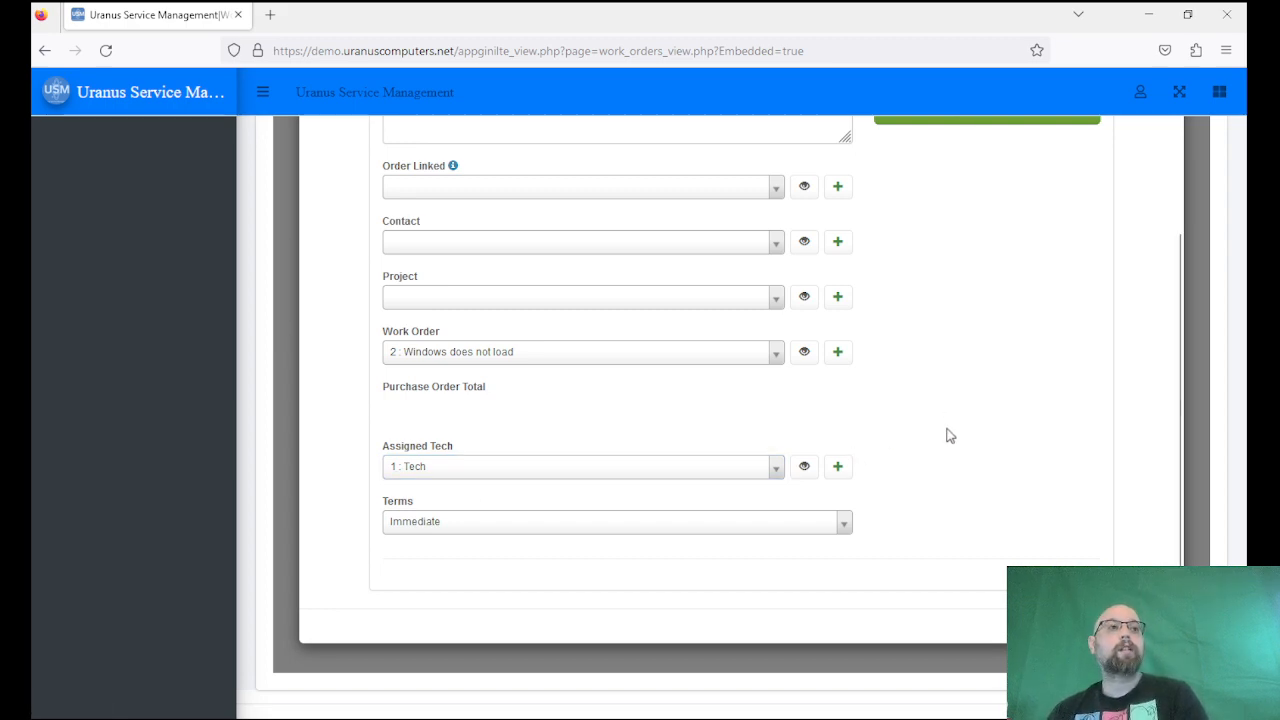
Check the purchase order's contact choices, leave the contact blank, and save the new record.
{"action": "scroll", "coordinate": [948, 435], "scroll_direction": "up", "scroll_amount": 5}
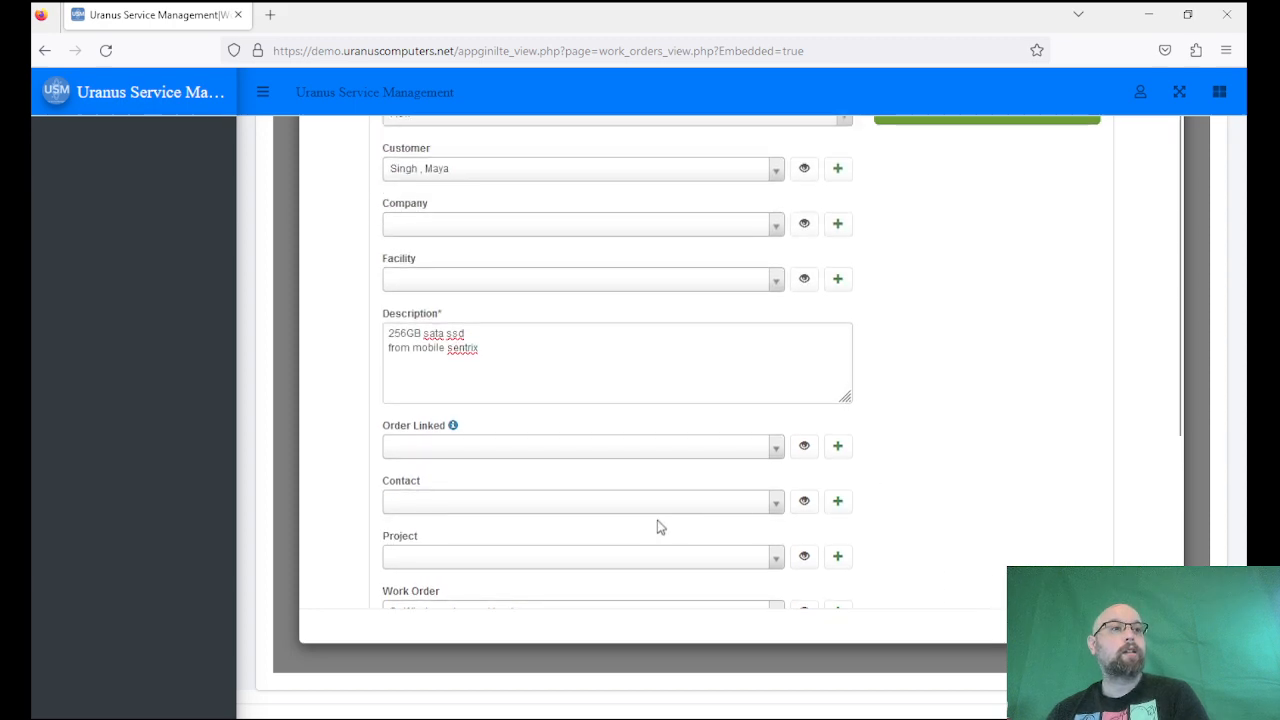
{"action": "left_click", "coordinate": [660, 502]}
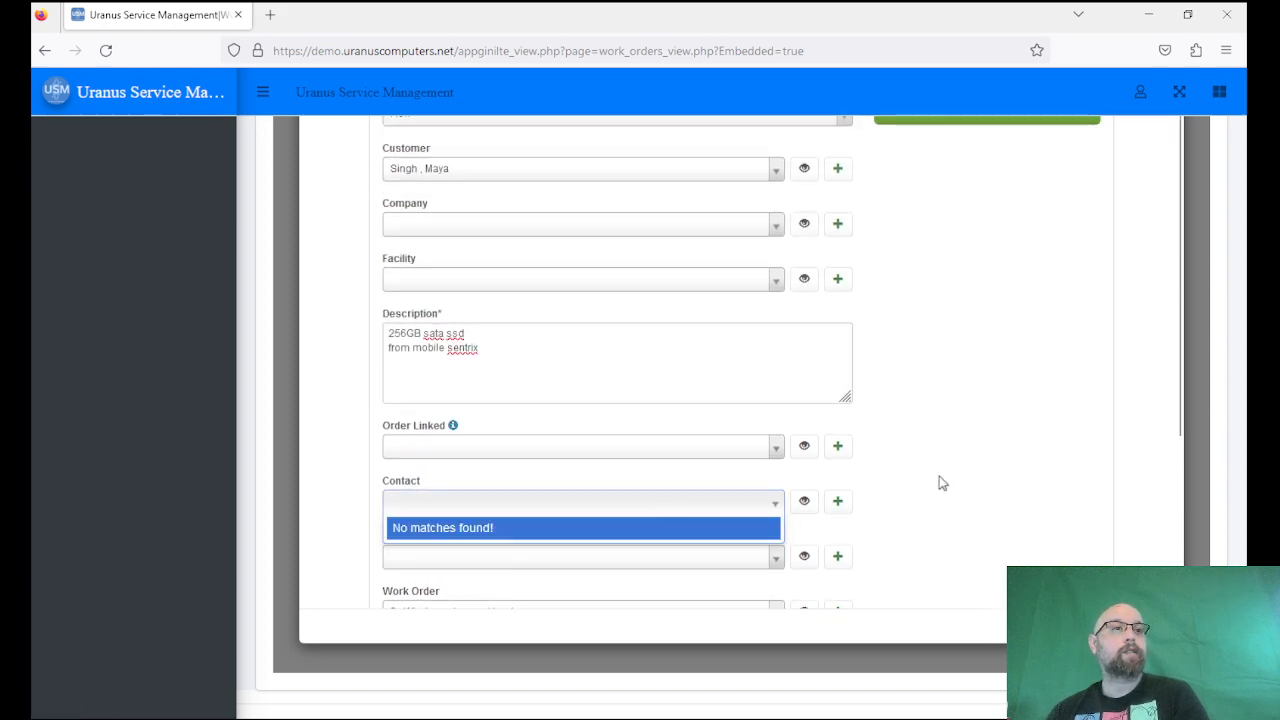
{"action": "left_click", "coordinate": [975, 477]}
{"action": "scroll", "coordinate": [975, 477], "scroll_direction": "up", "scroll_amount": 2}
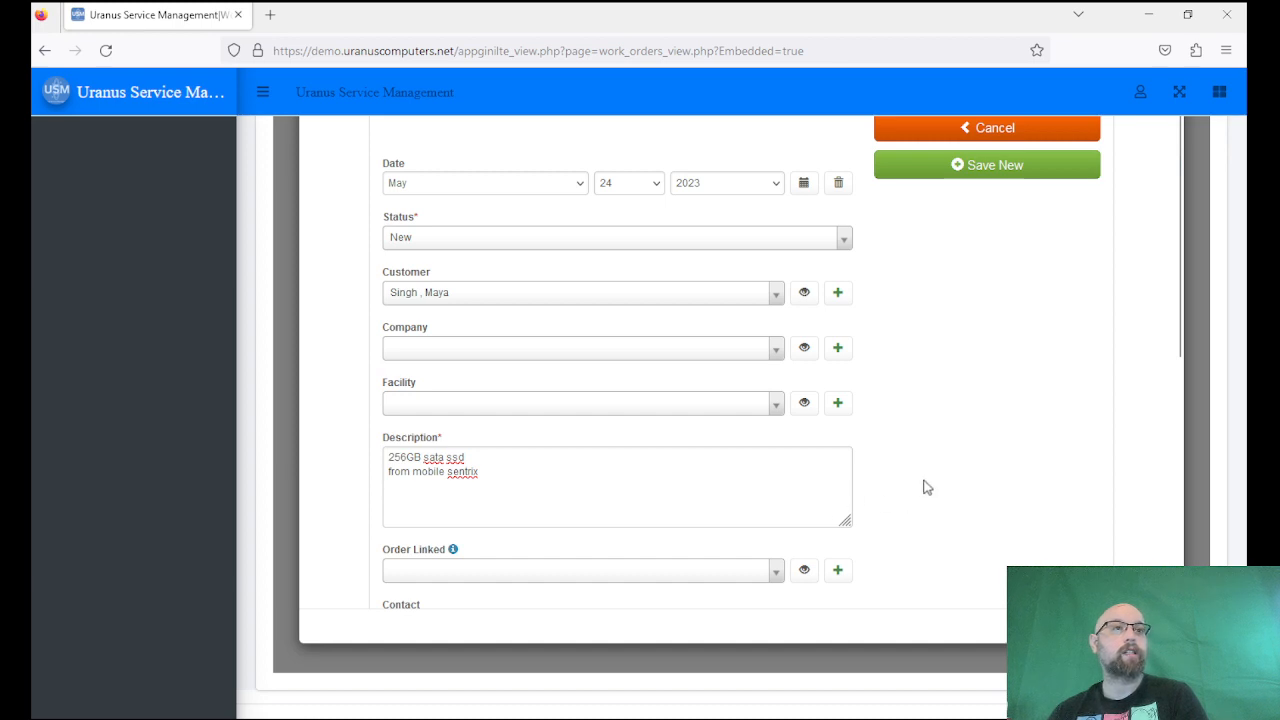
{"action": "scroll", "coordinate": [924, 487], "scroll_direction": "down", "scroll_amount": 5}
{"action": "scroll", "coordinate": [925, 487], "scroll_direction": "up", "scroll_amount": 5}
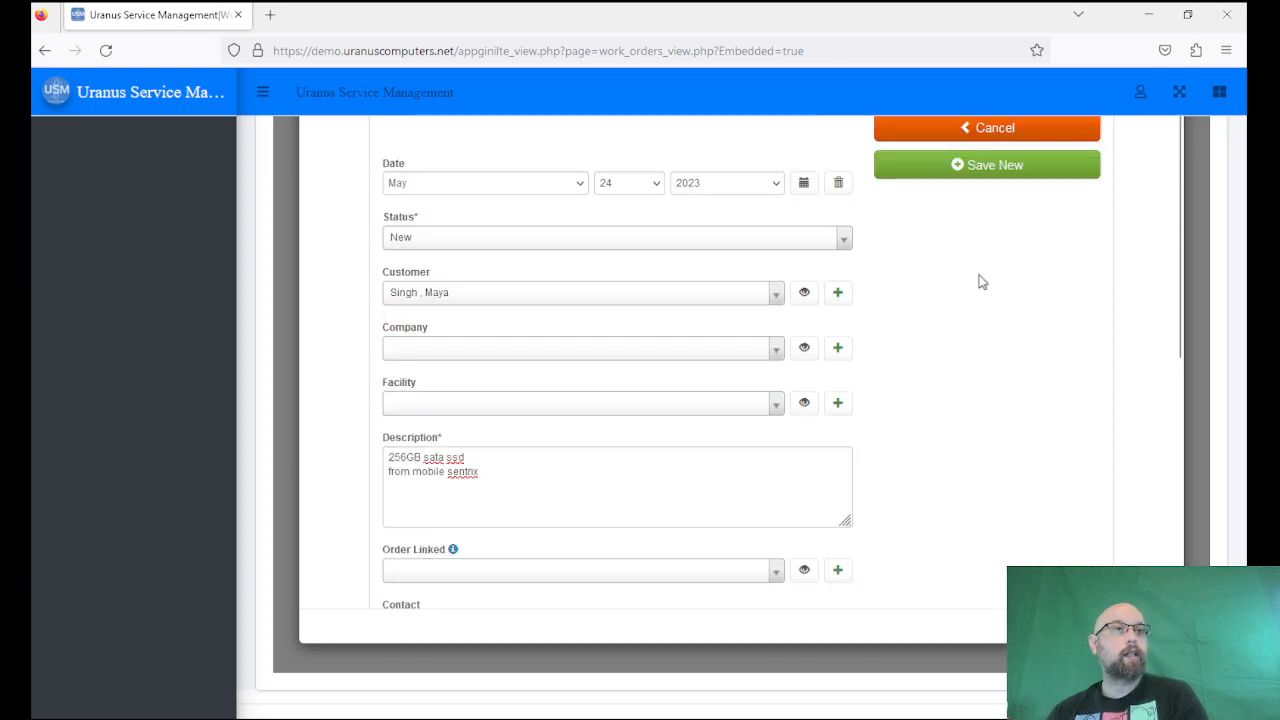
{"action": "left_click", "coordinate": [992, 176]}
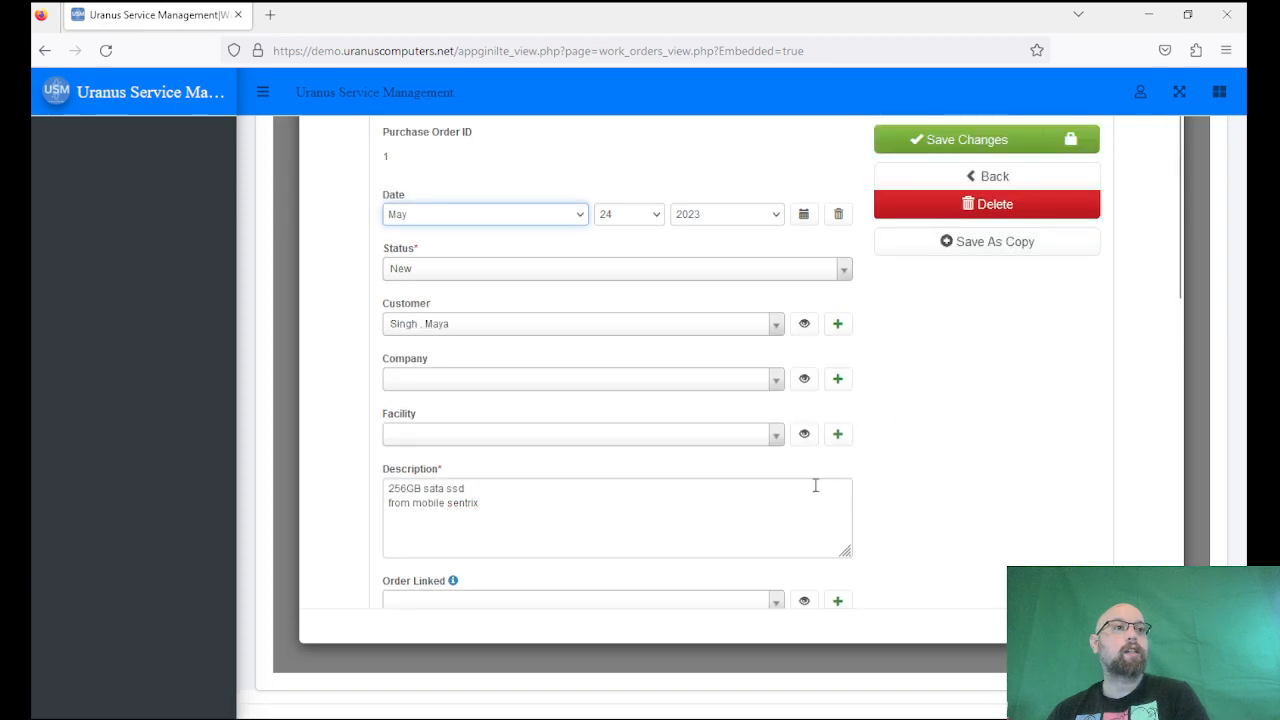
Start a new line item on the saved purchase order and name it "256GB SSD SATA".
{"action": "scroll", "coordinate": [962, 488], "scroll_direction": "down", "scroll_amount": 5}
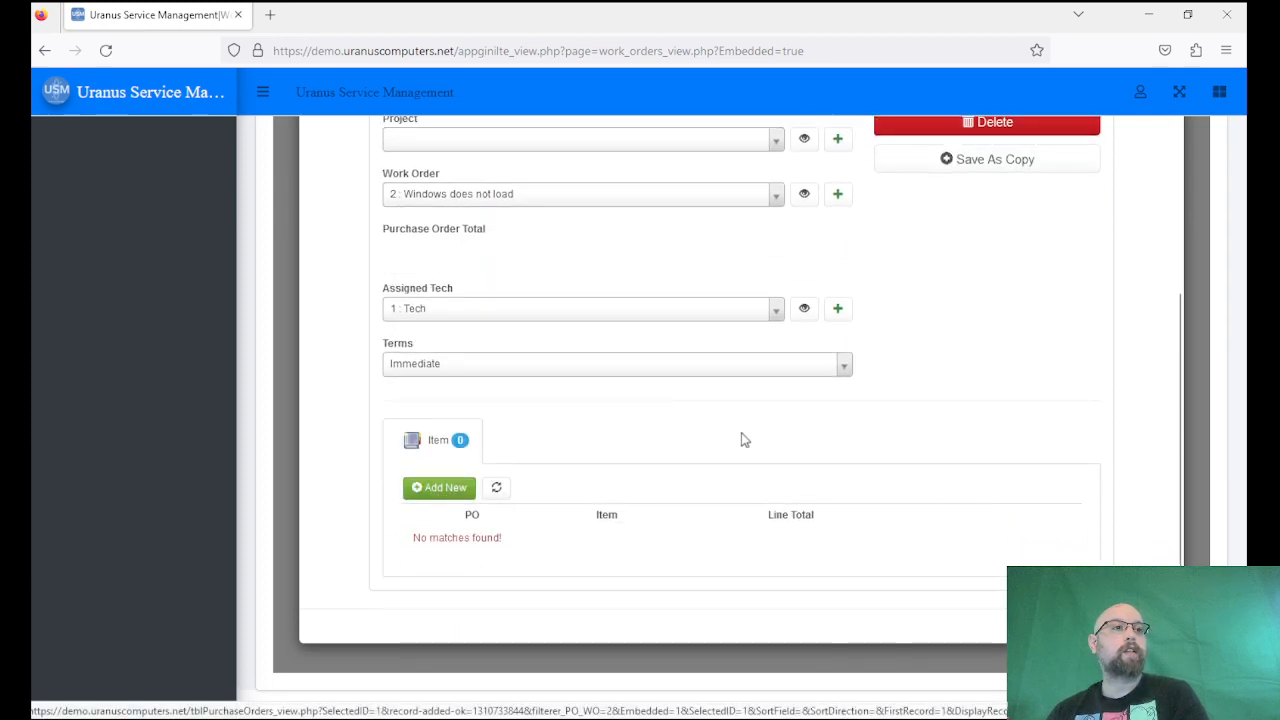
{"action": "scroll", "coordinate": [977, 465], "scroll_direction": "up", "scroll_amount": 10}
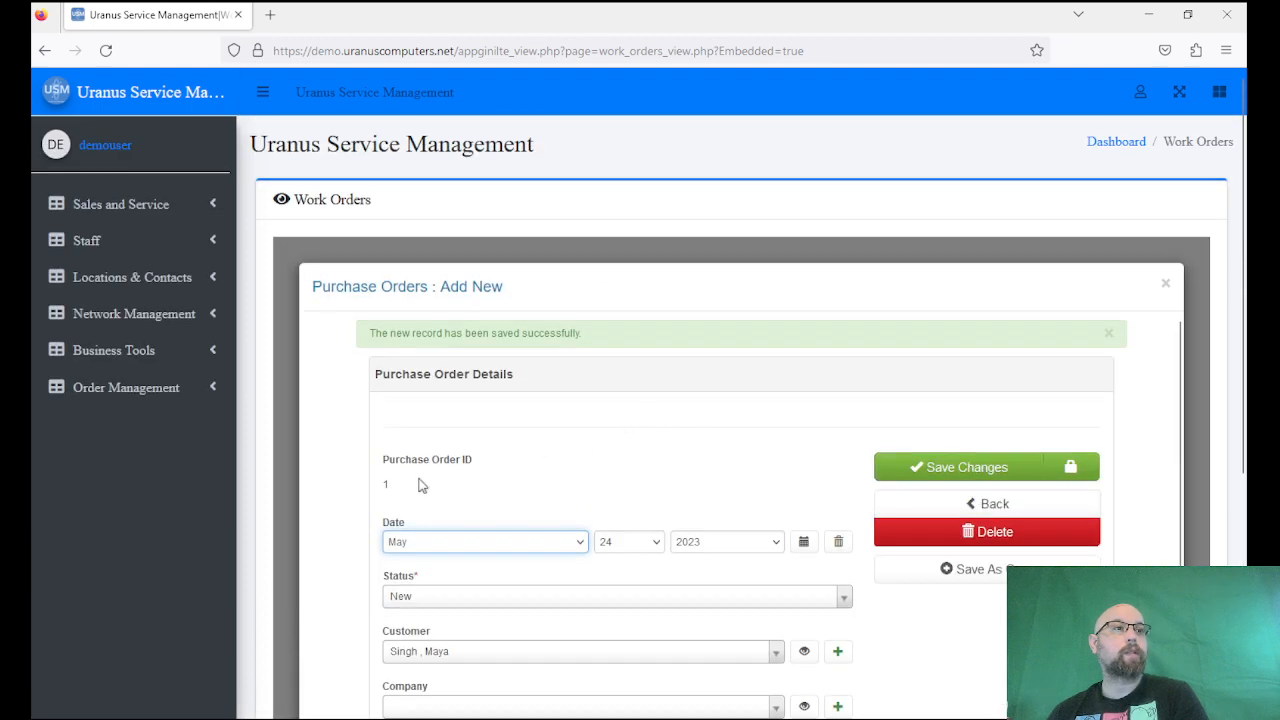
{"action": "scroll", "coordinate": [403, 495], "scroll_direction": "down", "scroll_amount": 5}
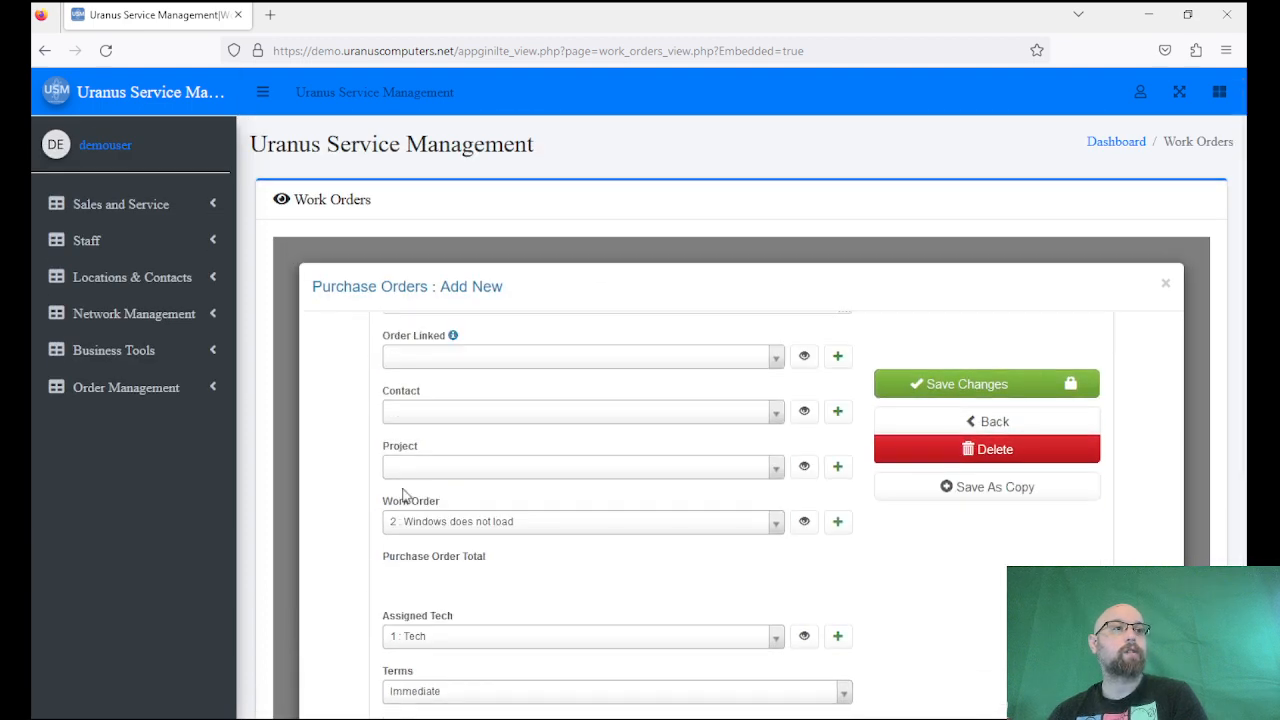
{"action": "scroll", "coordinate": [1000, 562], "scroll_direction": "down", "scroll_amount": 5}
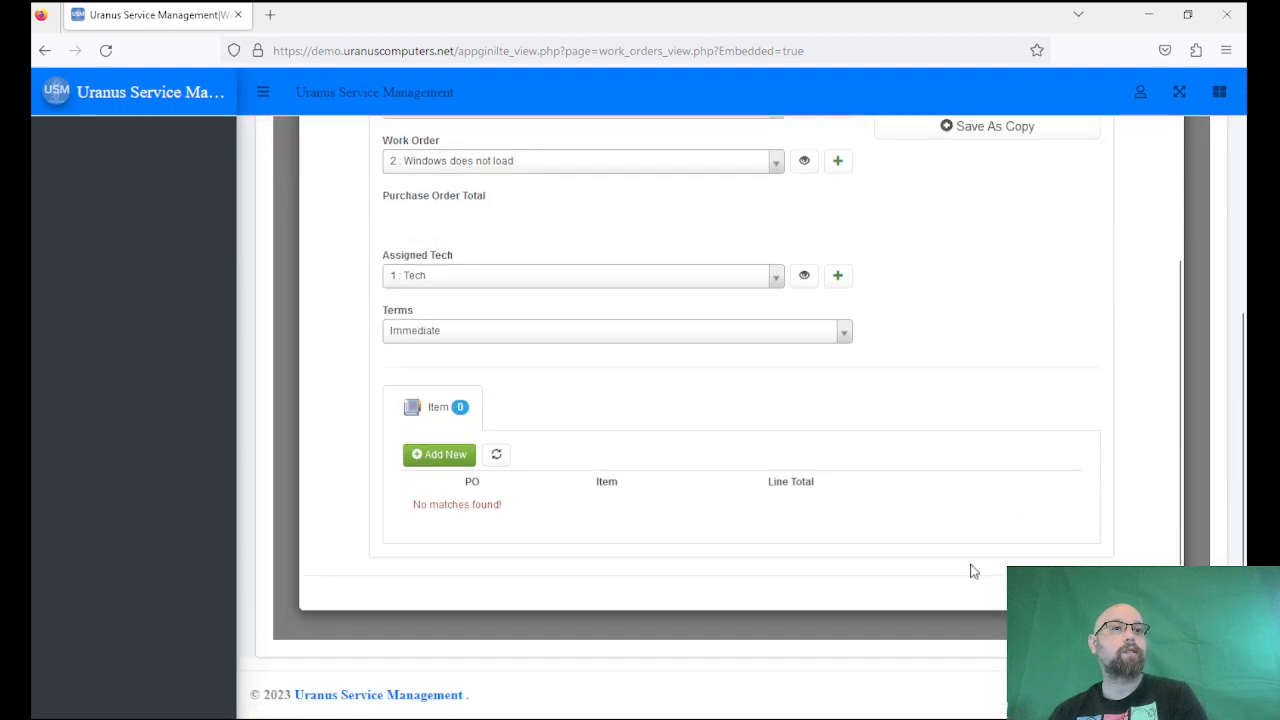
{"action": "left_click", "coordinate": [450, 452]}
{"action": "left_click", "coordinate": [585, 226]}
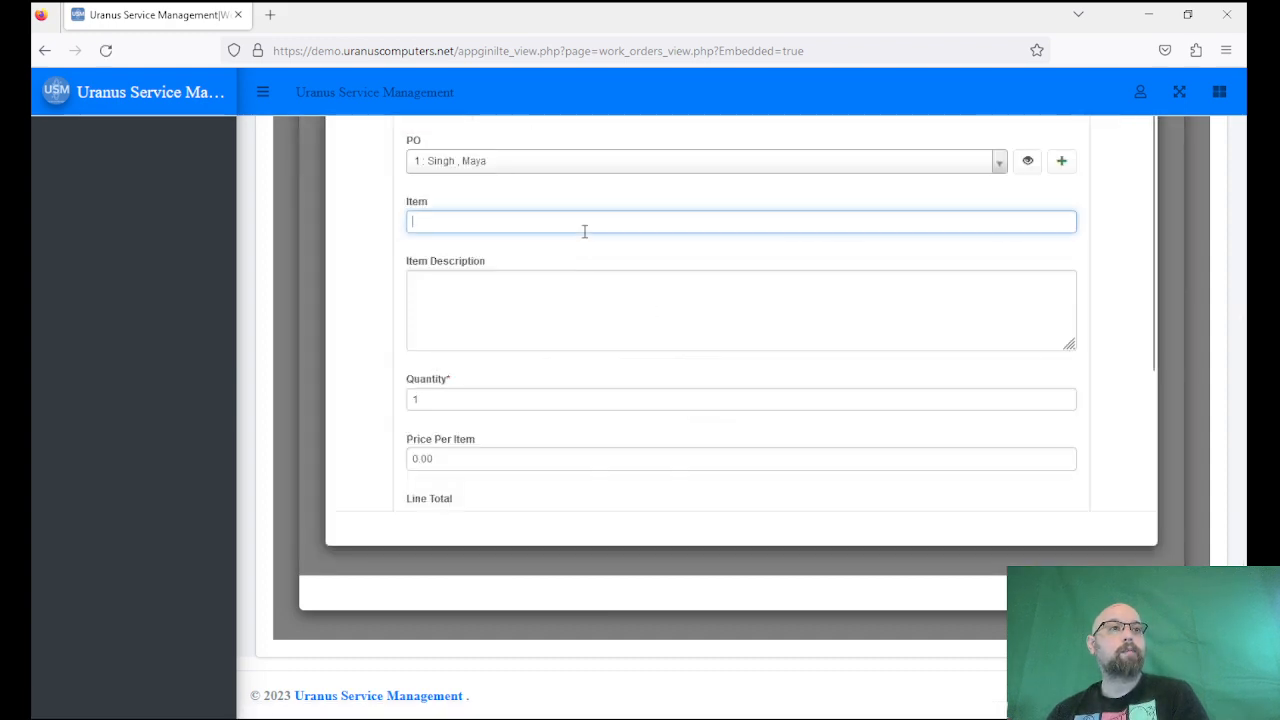
{"action": "type", "text": "256"}
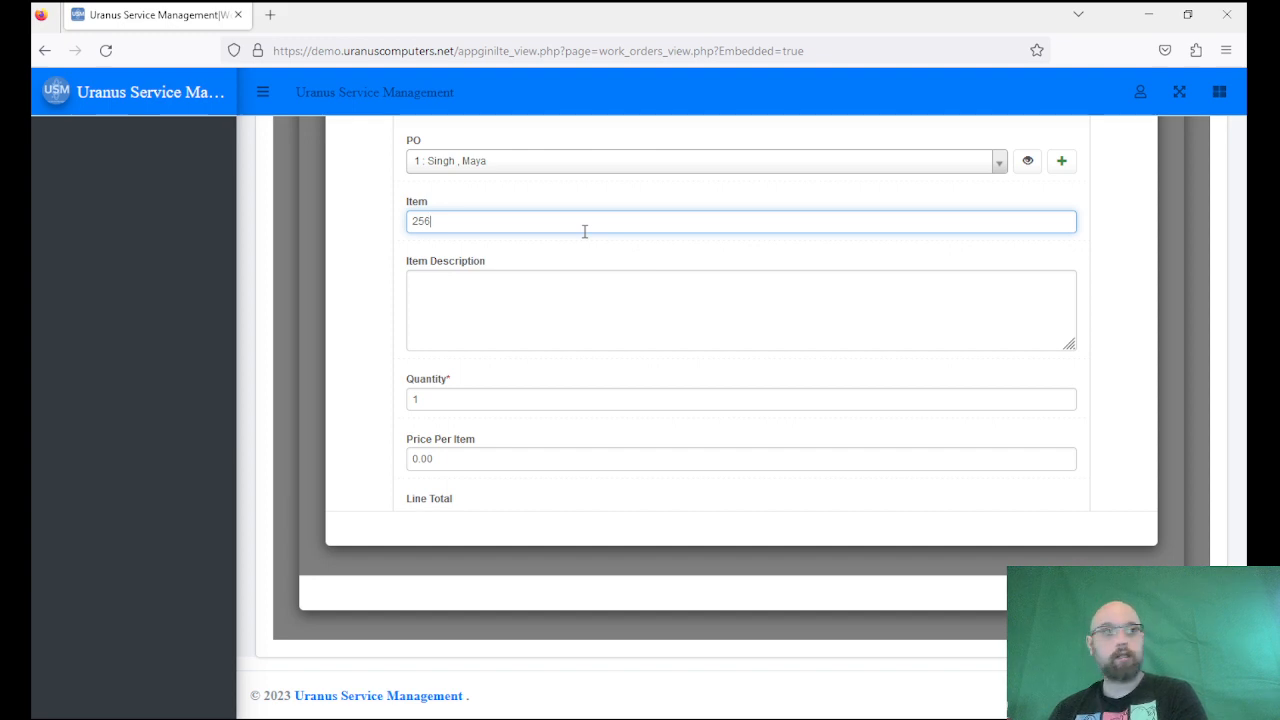
{"action": "type", "text": "GB SSD"}
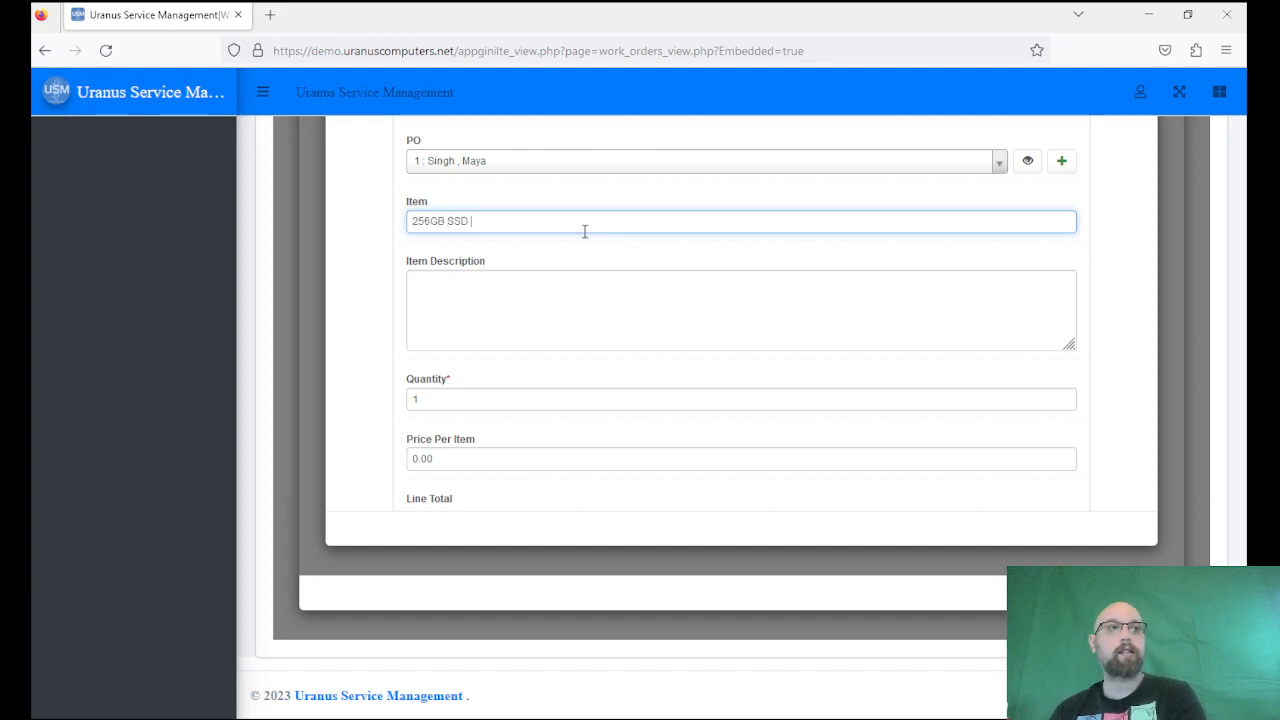
{"action": "type", "text": " SATA"}
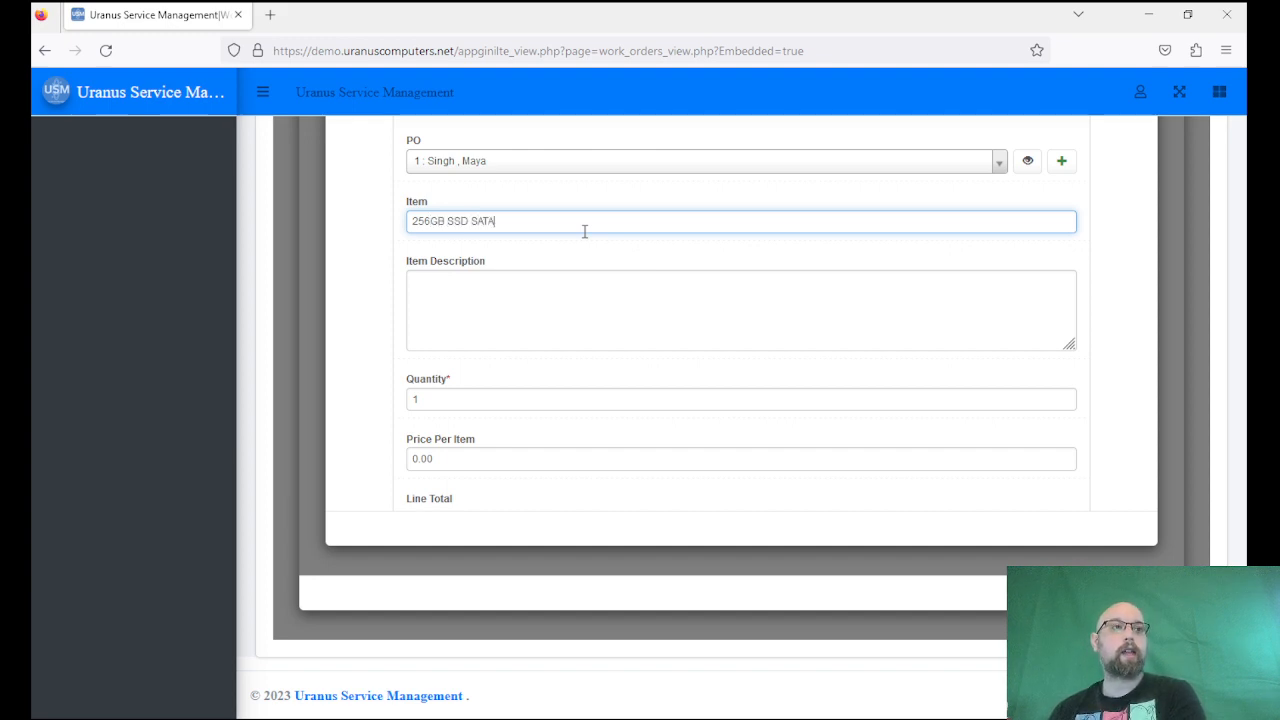
Leave the item description ready for entry and open mobilesentrix.com in a separate browser tab.
{"action": "left_click", "coordinate": [574, 283]}
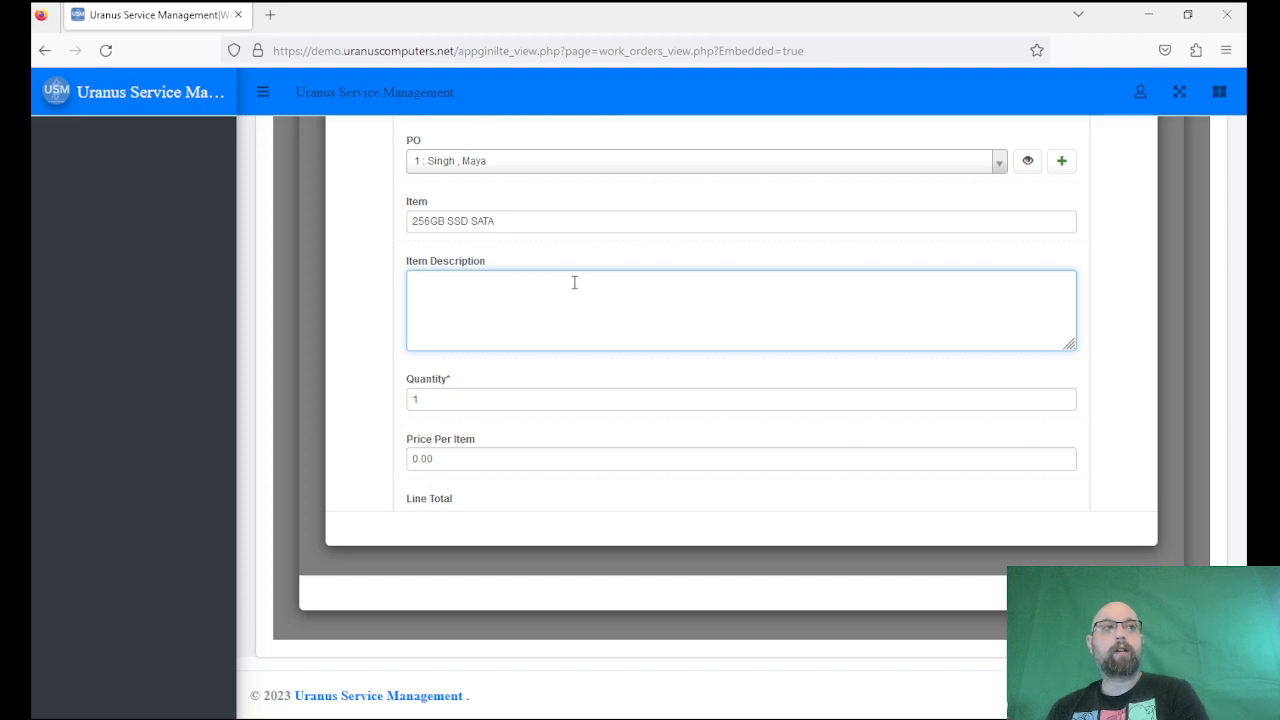
{"action": "left_click", "coordinate": [271, 15]}
{"action": "type", "text": "mobile"}
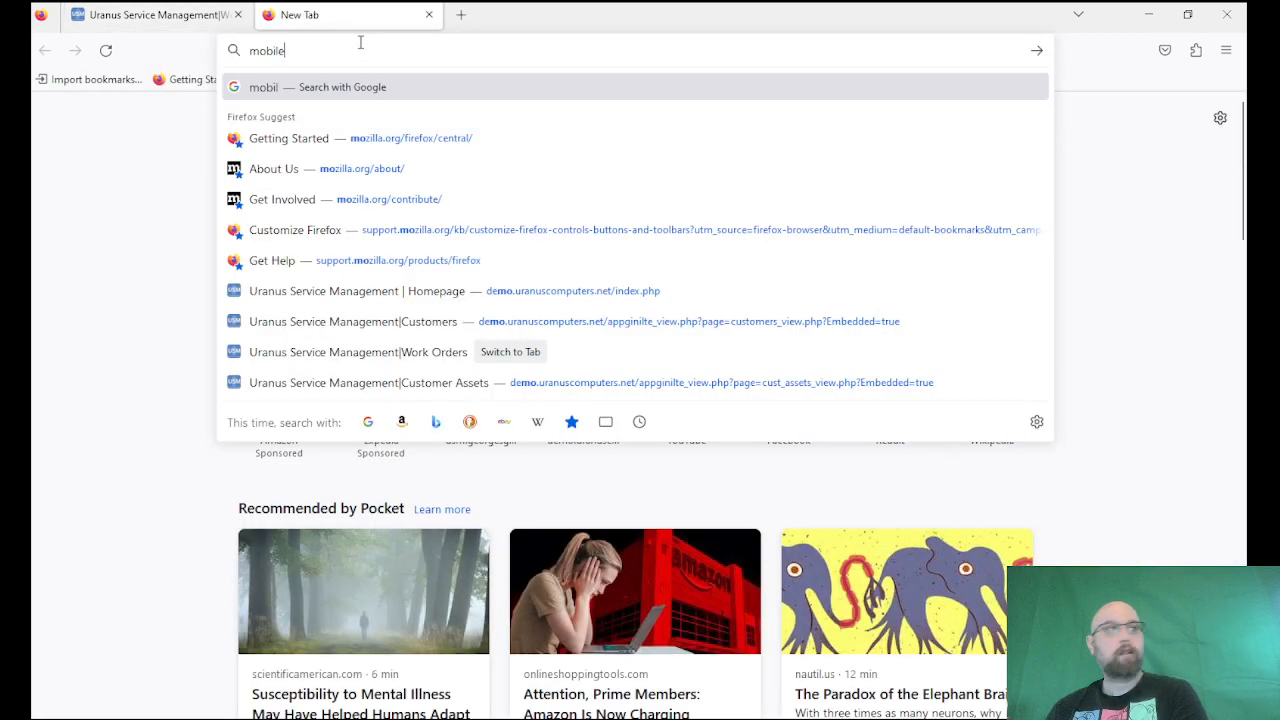
{"action": "type", "text": "se"}
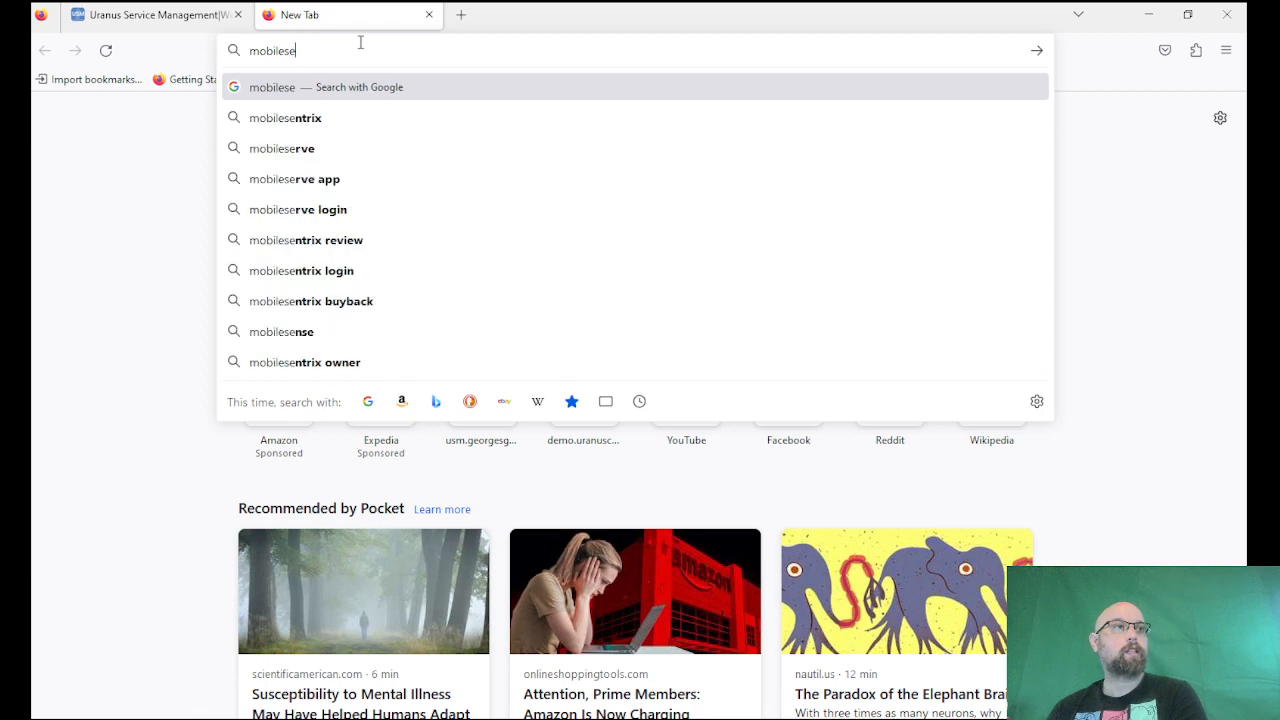
{"action": "type", "text": "ntrix.com"}
{"action": "key", "text": "Return"}
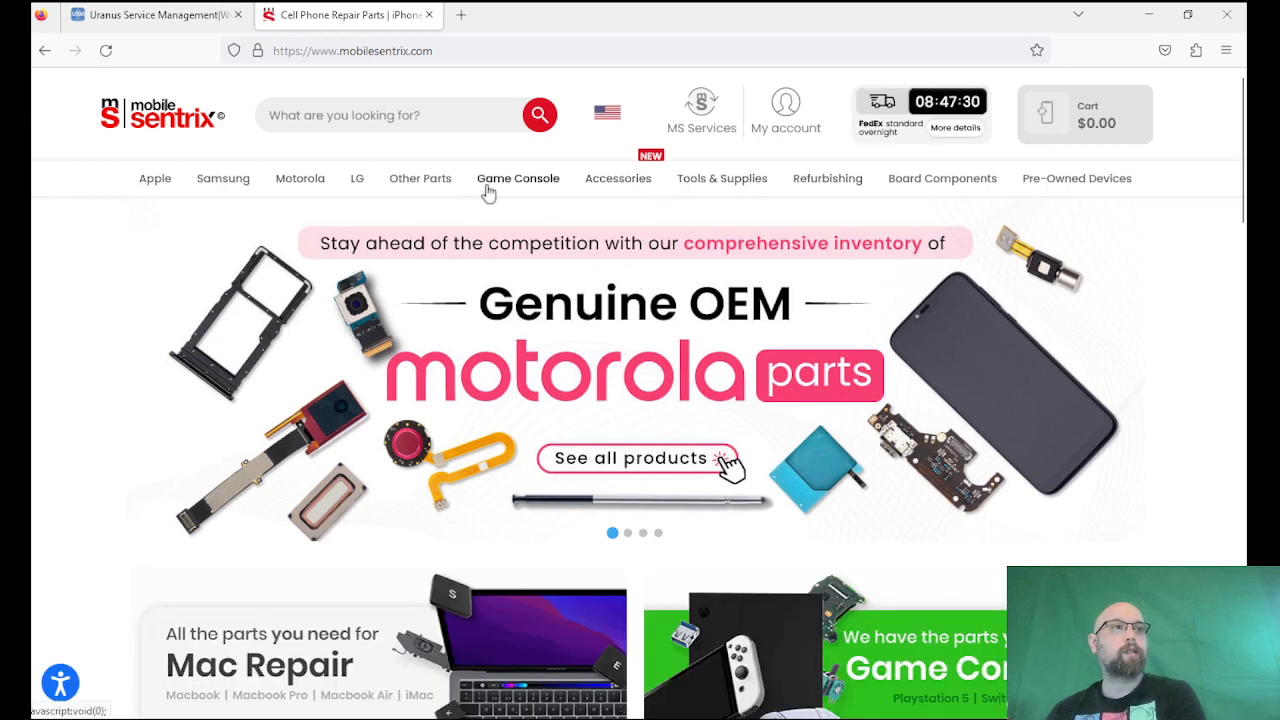
Search the MobileSentrix store for "SSD" and open the APOLLO High Performance 2.5" SSD 3D TLC Nand 256GB product page.
{"action": "left_click", "coordinate": [604, 182]}
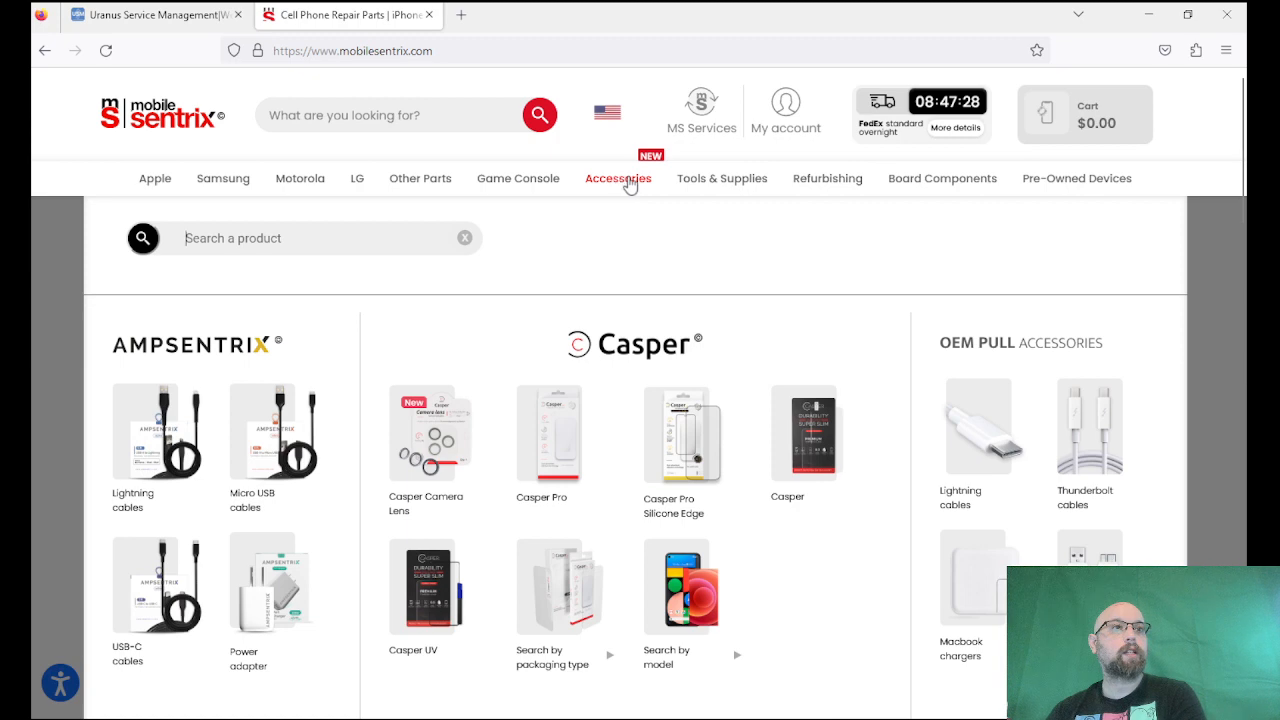
{"action": "left_click", "coordinate": [346, 112]}
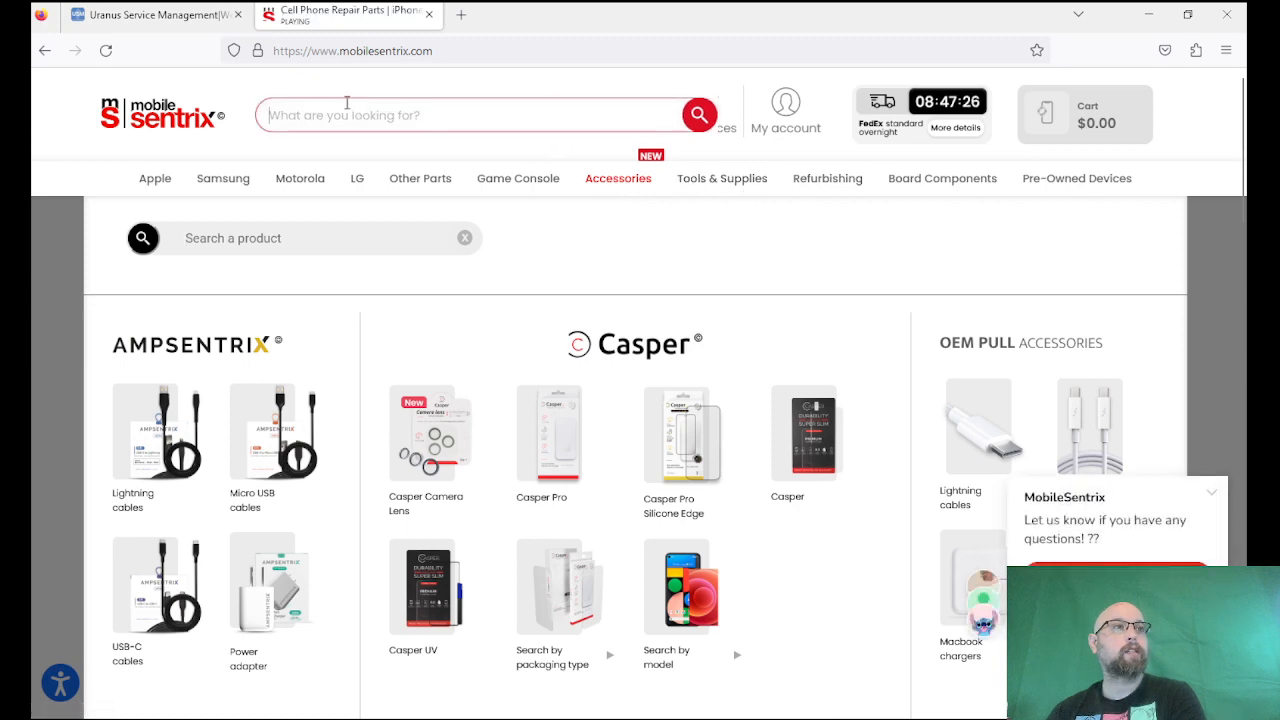
{"action": "type", "text": "SSD"}
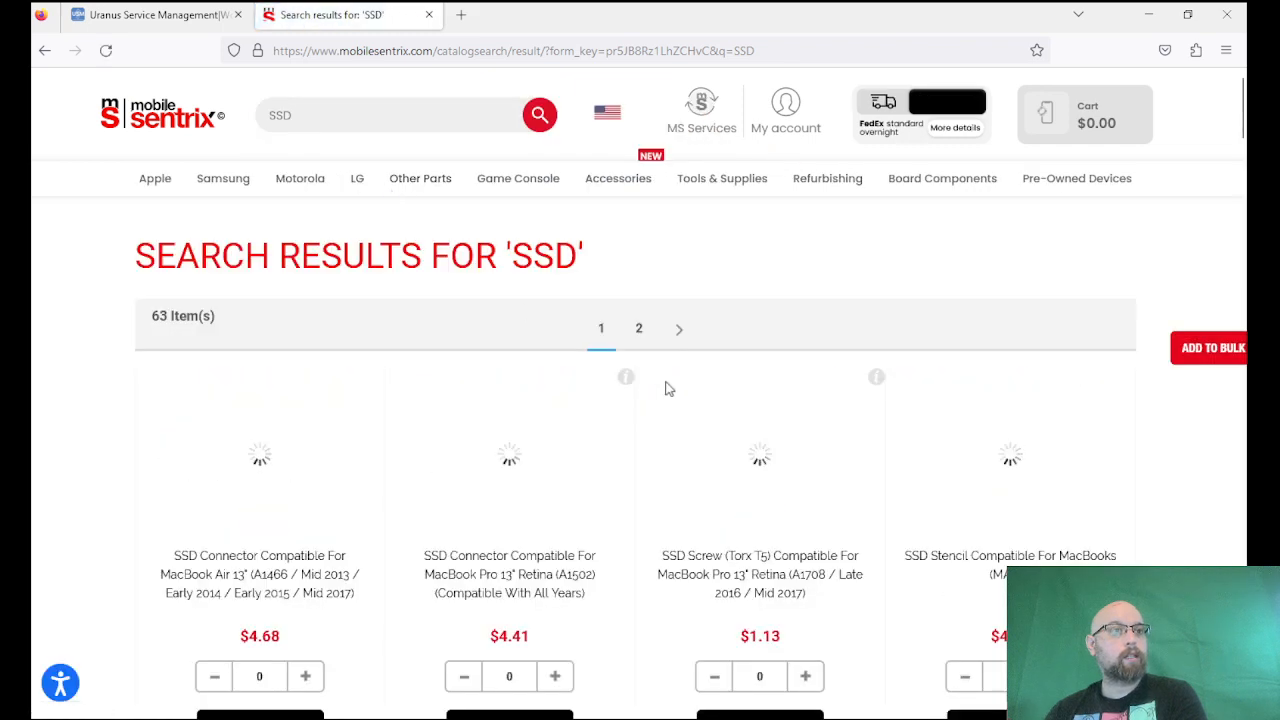
{"action": "scroll", "coordinate": [875, 470], "scroll_direction": "down", "scroll_amount": 2}
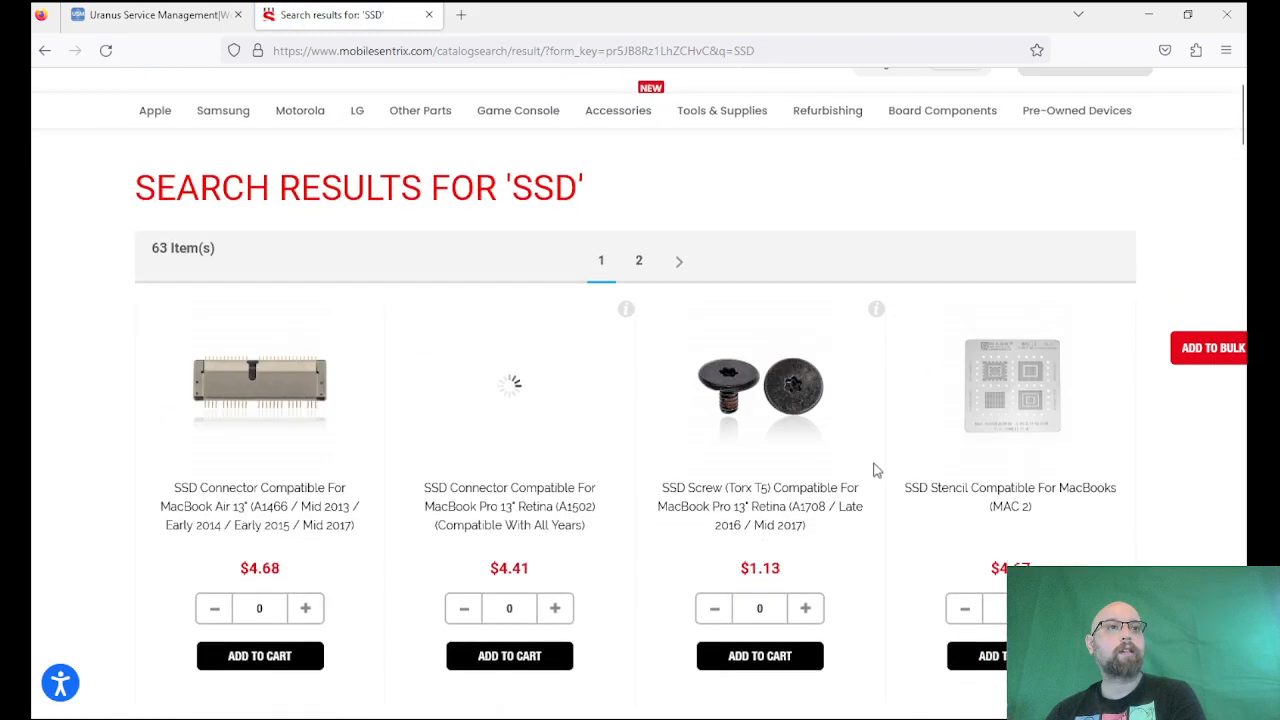
{"action": "scroll", "coordinate": [875, 470], "scroll_direction": "down", "scroll_amount": 4}
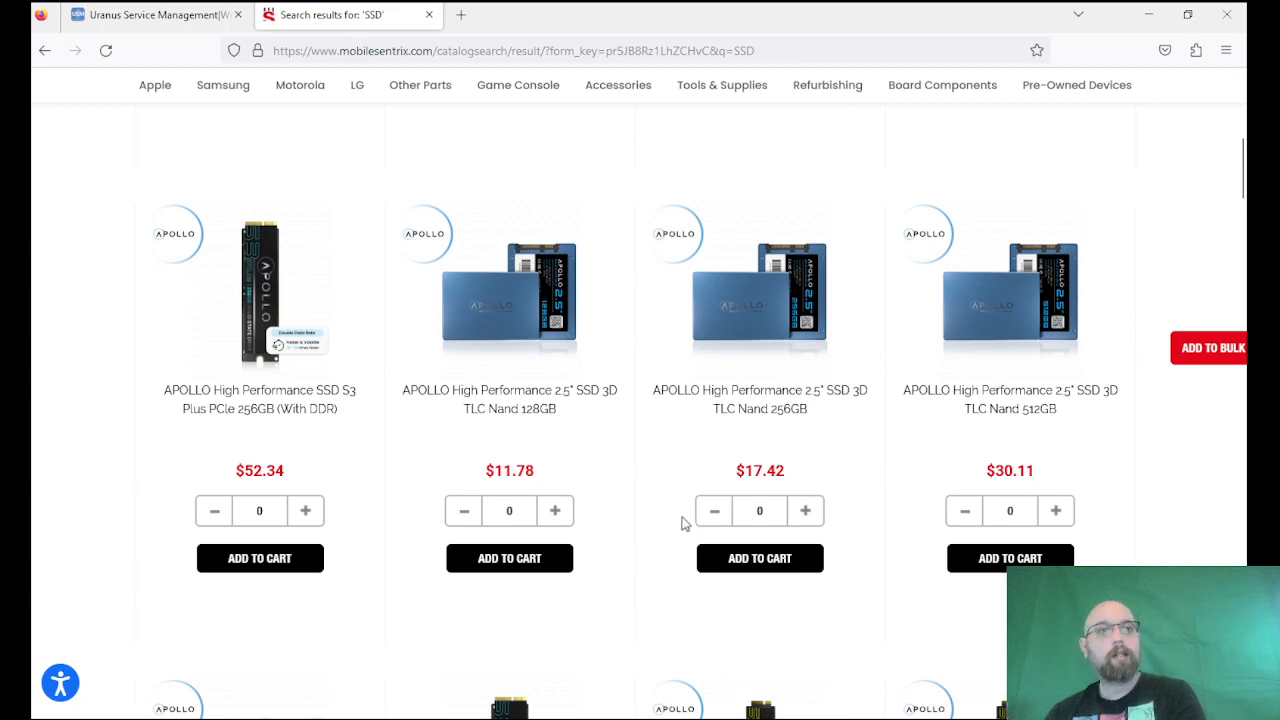
{"action": "left_click", "coordinate": [784, 417]}
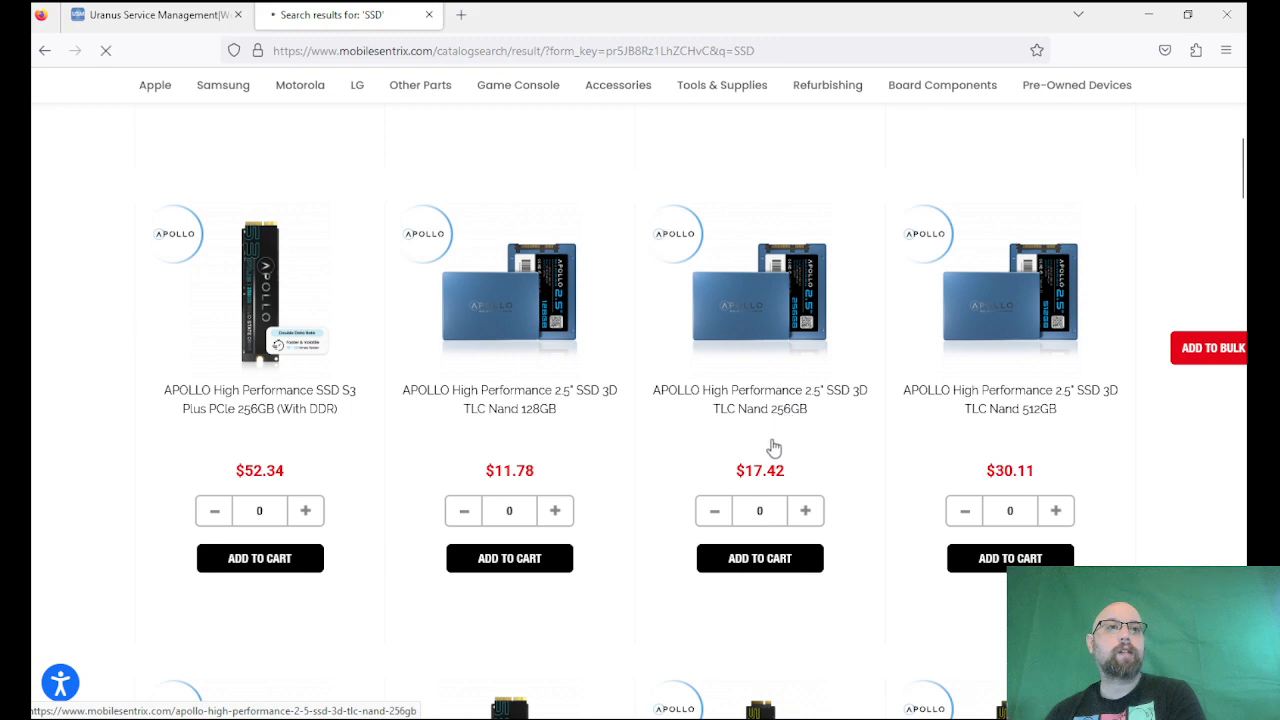
Copy the 256GB SSD product page's web address into the line item's description on the purchase order.
{"action": "left_click", "coordinate": [493, 52]}
{"action": "key", "text": "ctrl+c"}
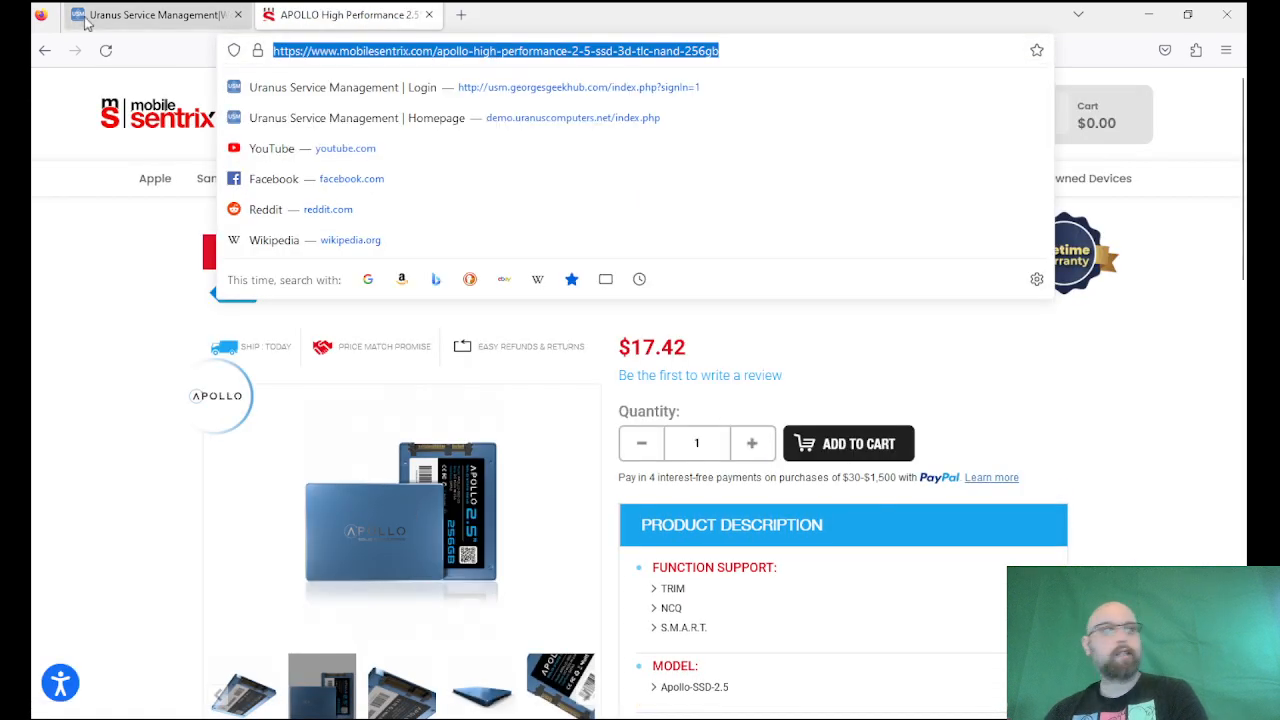
{"action": "left_click", "coordinate": [90, 15]}
{"action": "key", "text": "ctrl+v"}
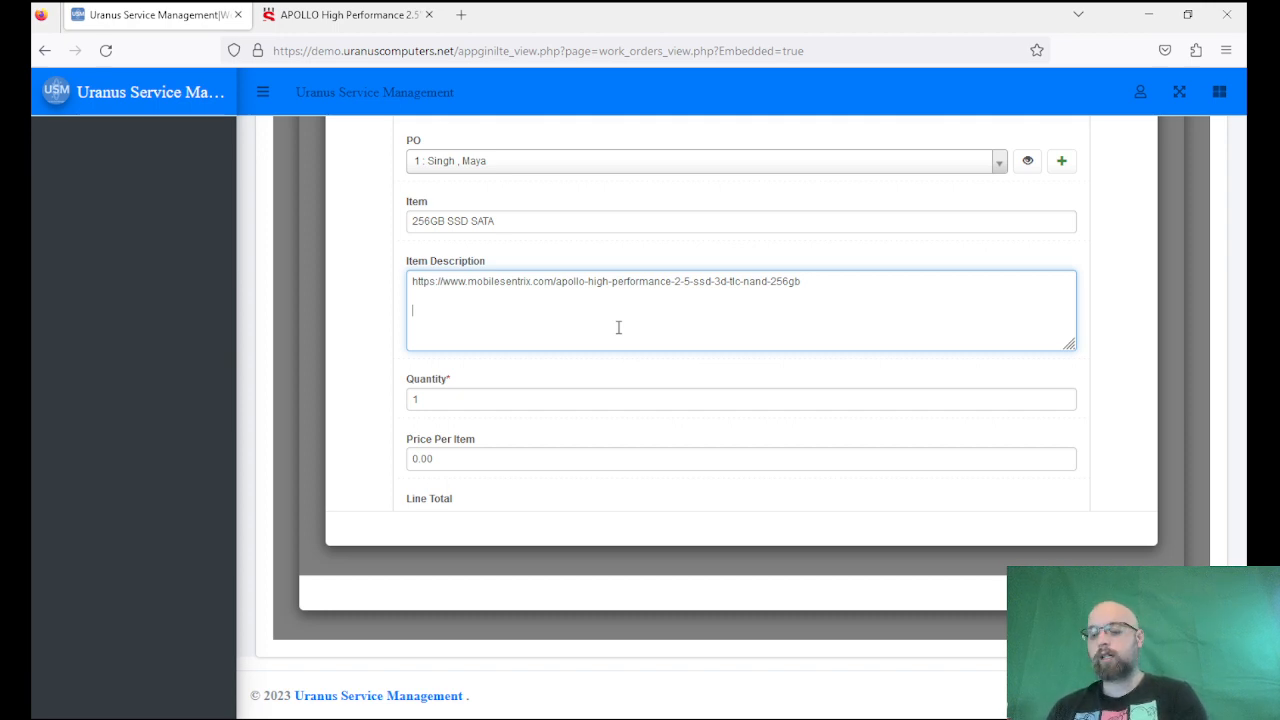
Below the link in the item description, add the lines "256GB SATA SSD" and "customer ok with spending more on larger drive if need be".
{"action": "type", "text": "256GB S"}
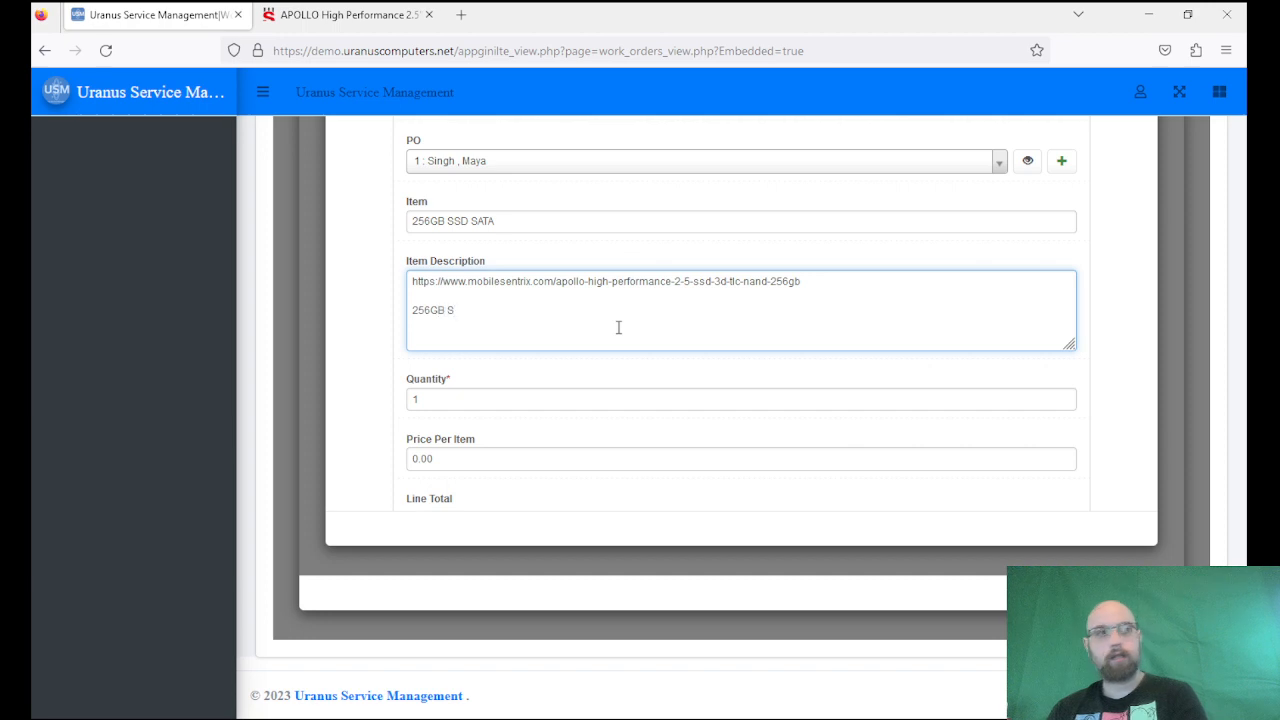
{"action": "type", "text": "ATA SSD"}
{"action": "key", "text": "Return"}
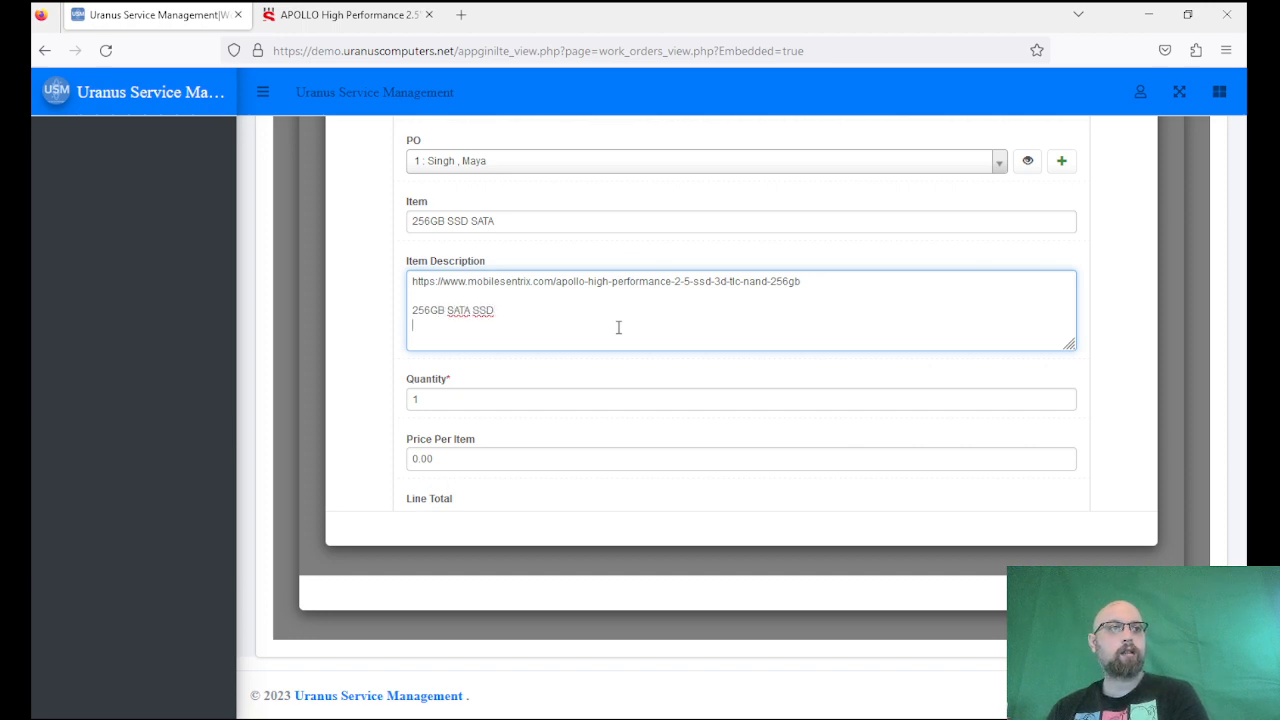
{"action": "type", "text": "customer ok wit"}
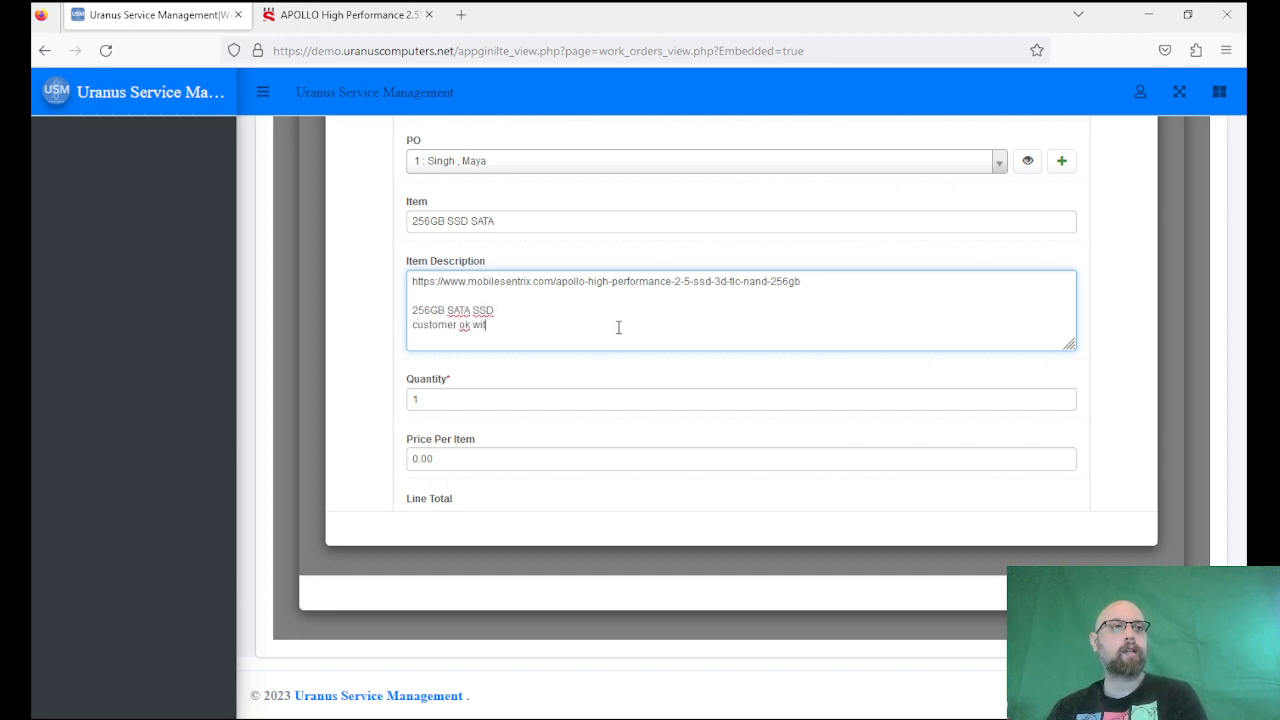
{"action": "type", "text": "h spending more i"}
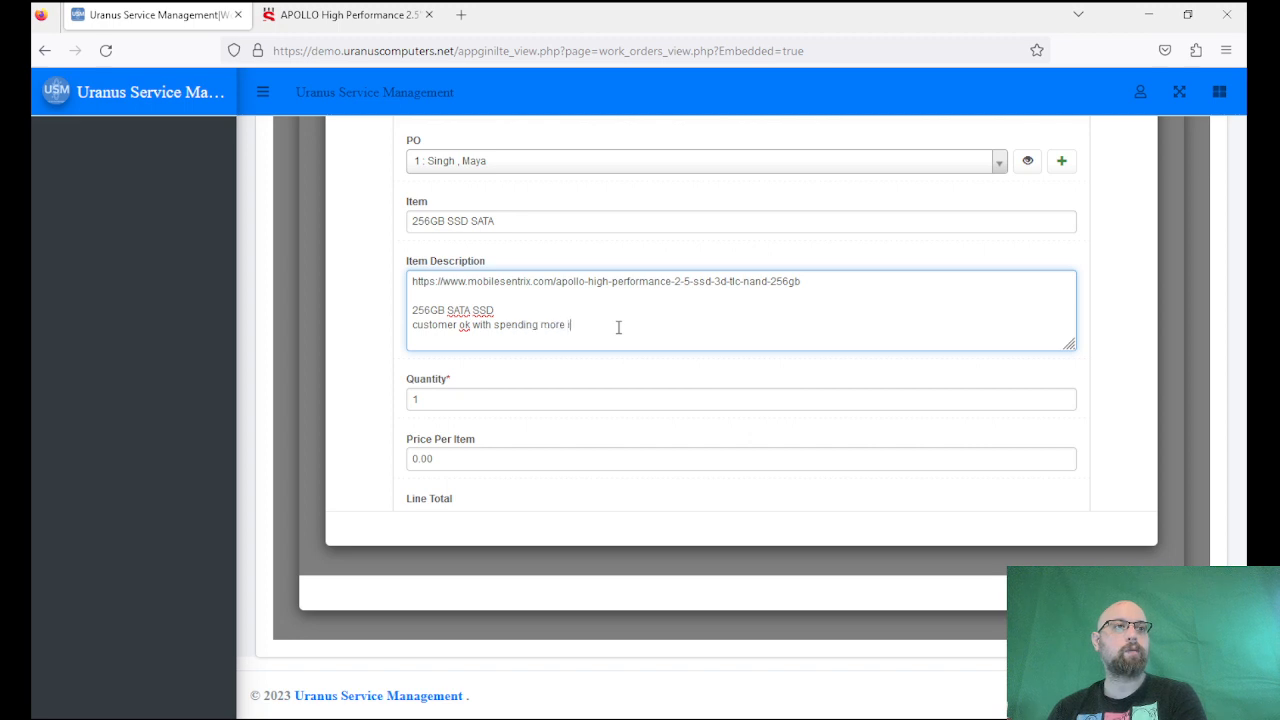
{"action": "key", "text": "BackSpace"}
{"action": "type", "text": "on "}
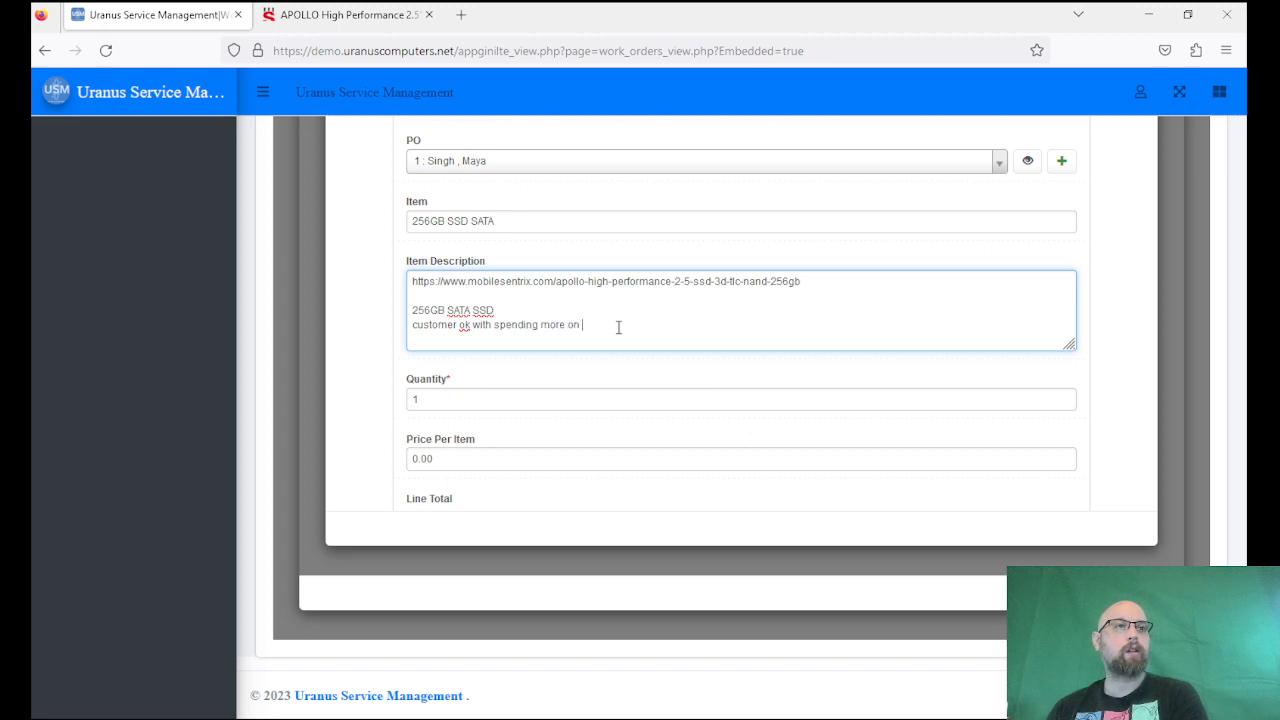
{"action": "type", "text": "larger drive if need be"}
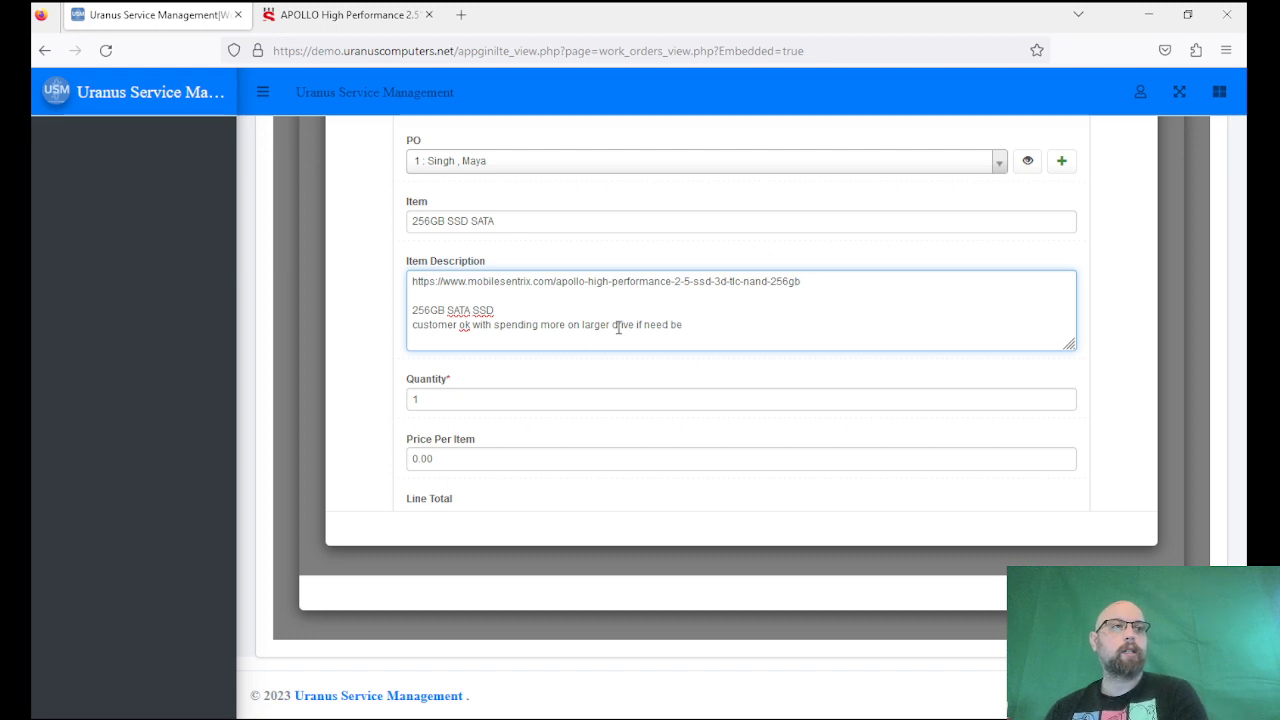
Append ", up to $60" to the customer spending note in the item description.
{"action": "scroll", "coordinate": [618, 328], "scroll_direction": "down", "scroll_amount": 2}
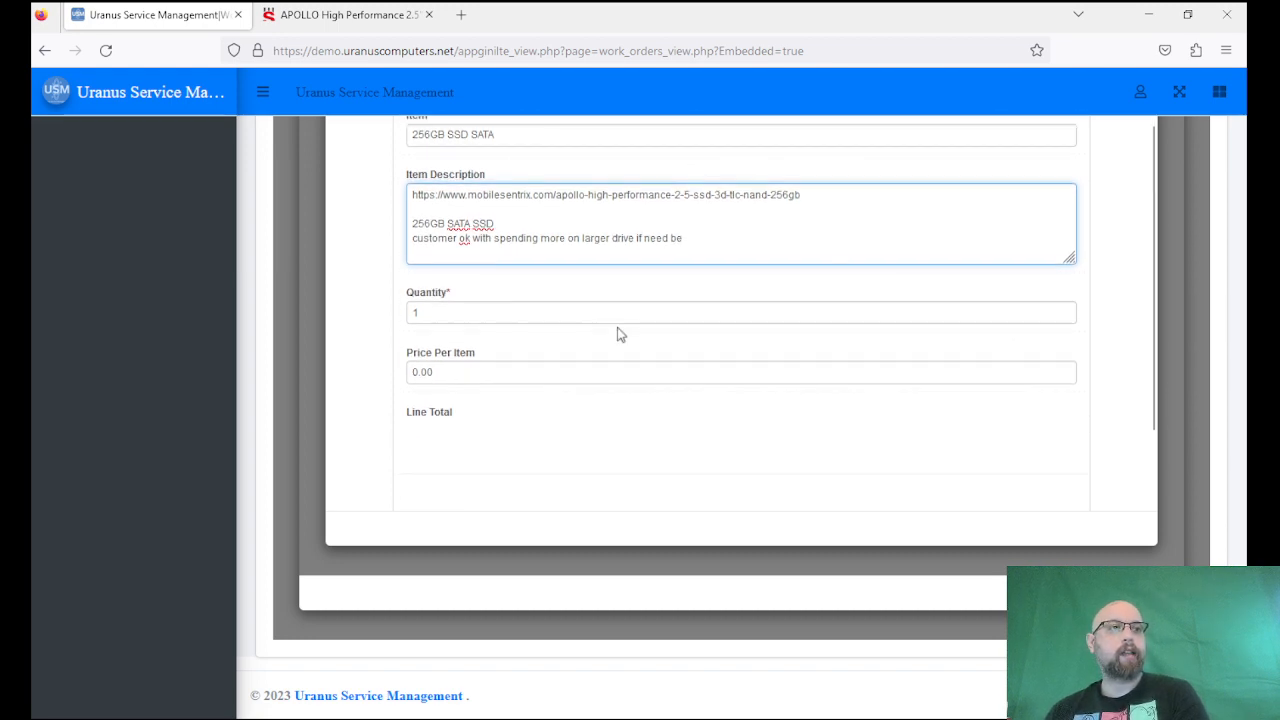
{"action": "left_click", "coordinate": [470, 375]}
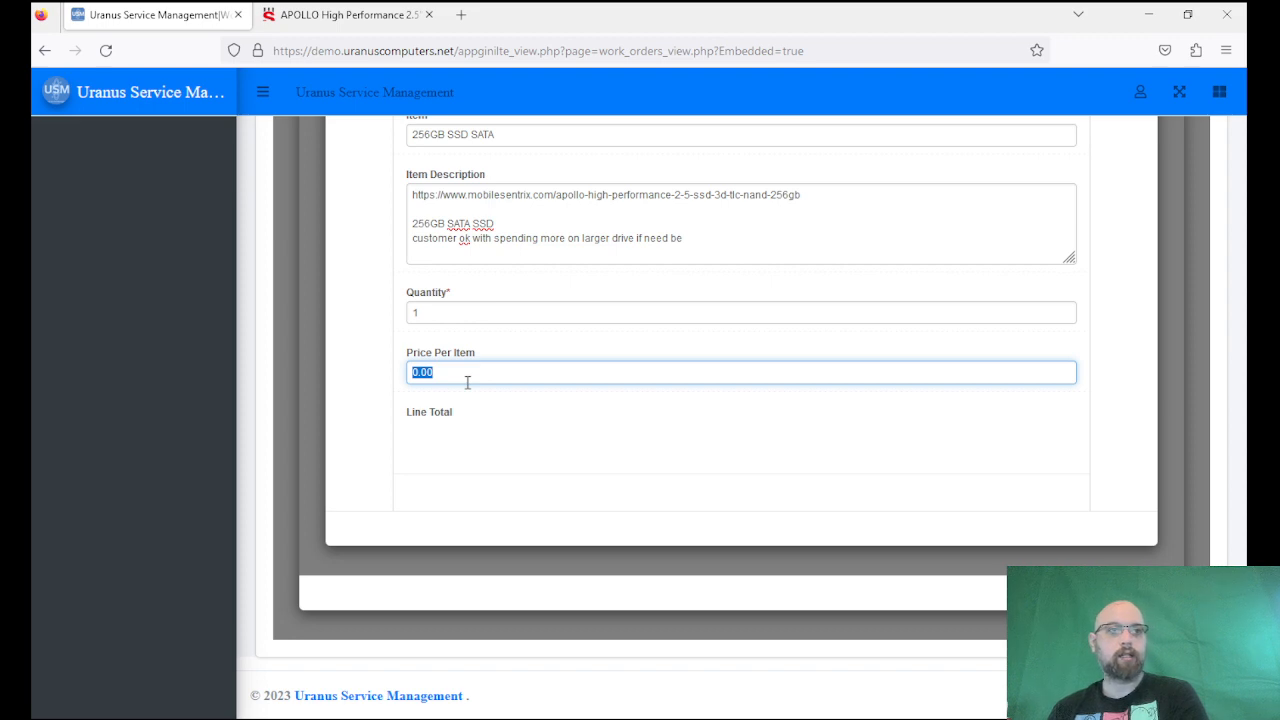
{"action": "left_click", "coordinate": [729, 232]}
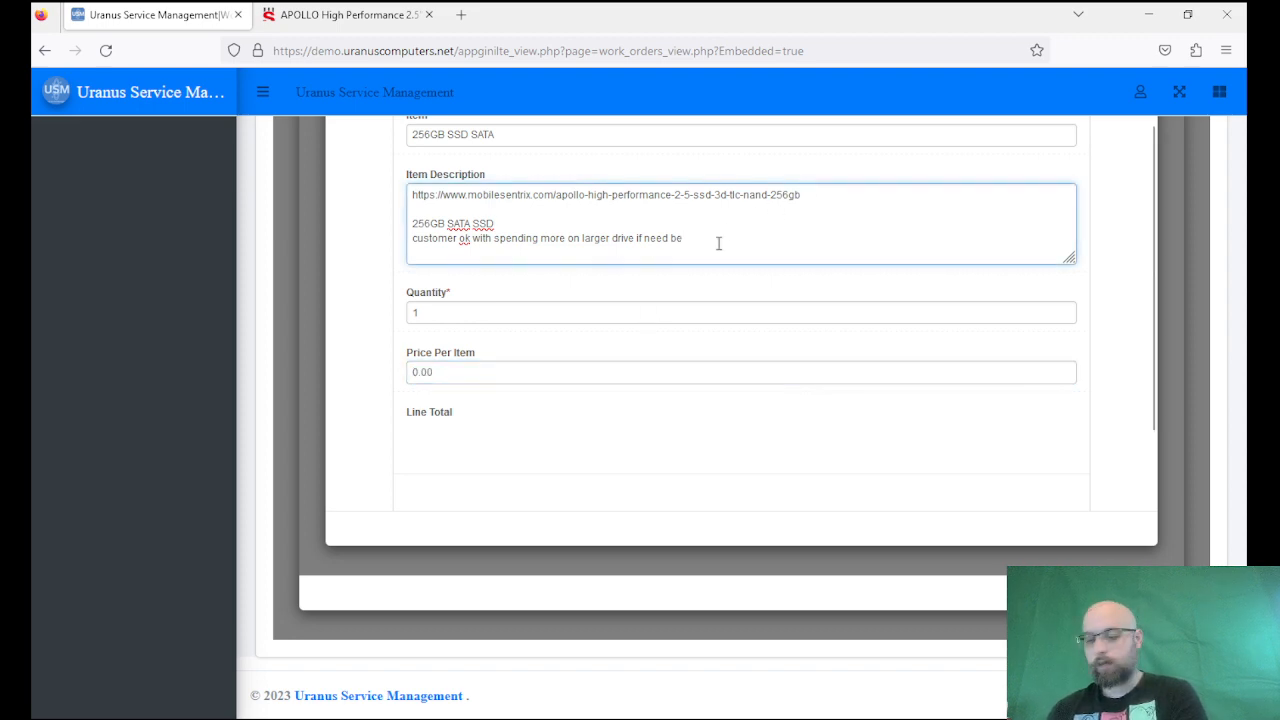
{"action": "type", "text": ", up to $60"}
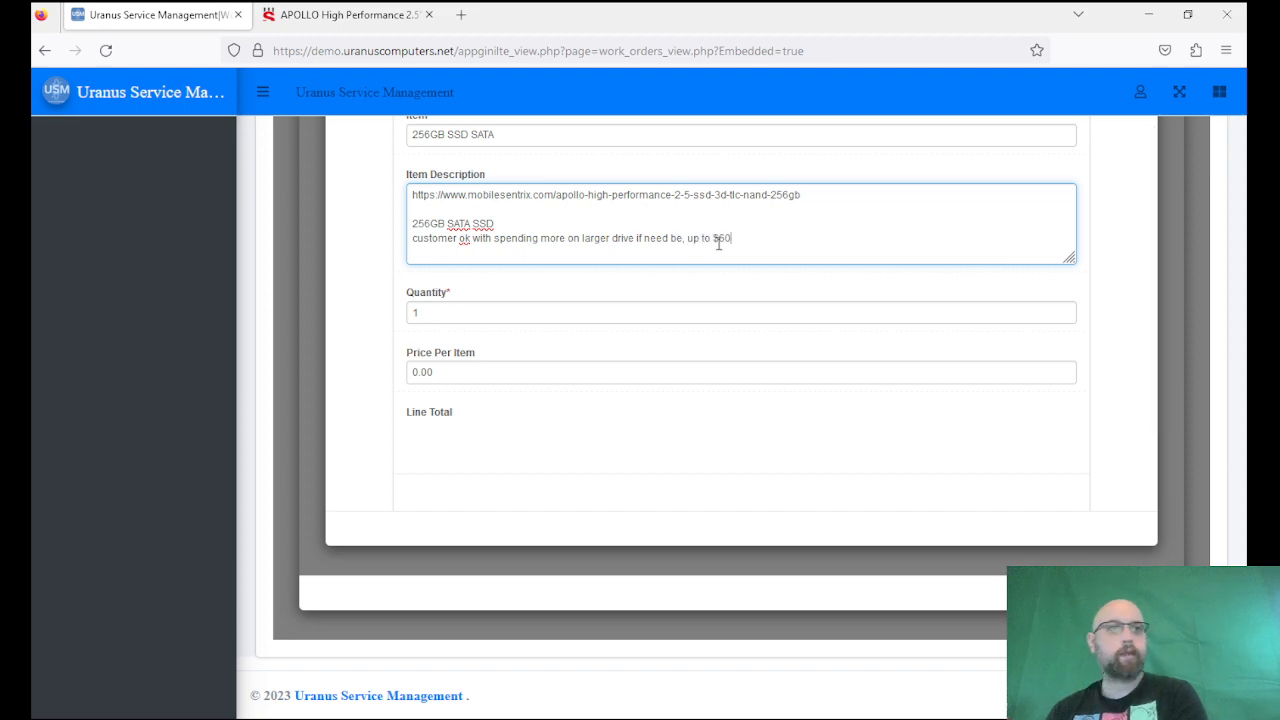
Set the line item's price per item to 20 and save it as a new record.
{"action": "left_click", "coordinate": [564, 371]}
{"action": "double_click", "coordinate": [564, 371]}
{"action": "triple_click", "coordinate": [564, 371]}
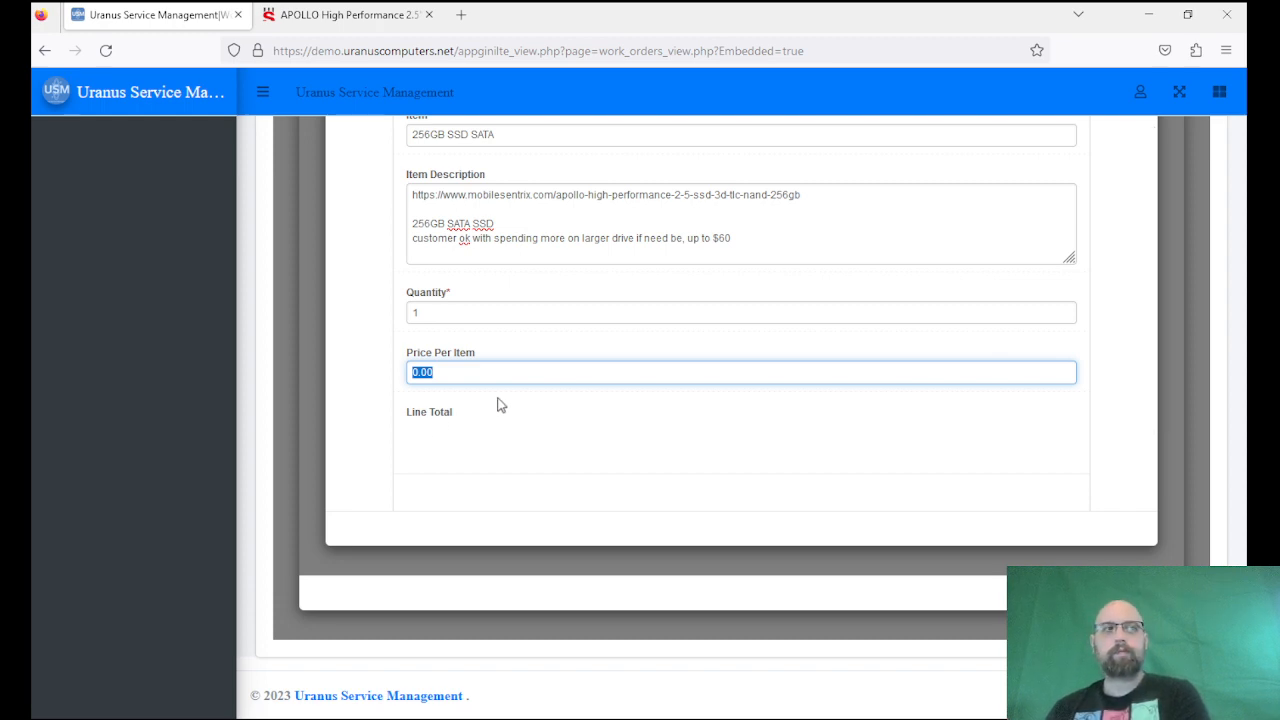
{"action": "type", "text": "20"}
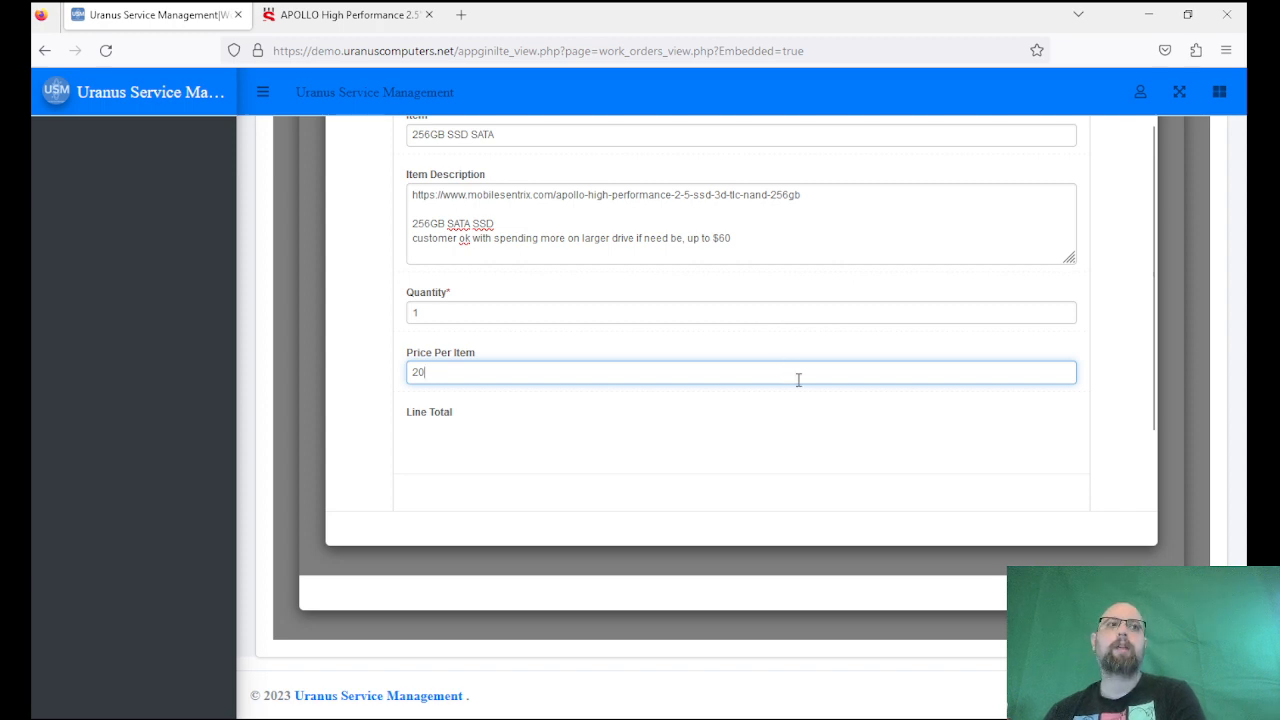
{"action": "scroll", "coordinate": [798, 379], "scroll_direction": "up", "scroll_amount": 3}
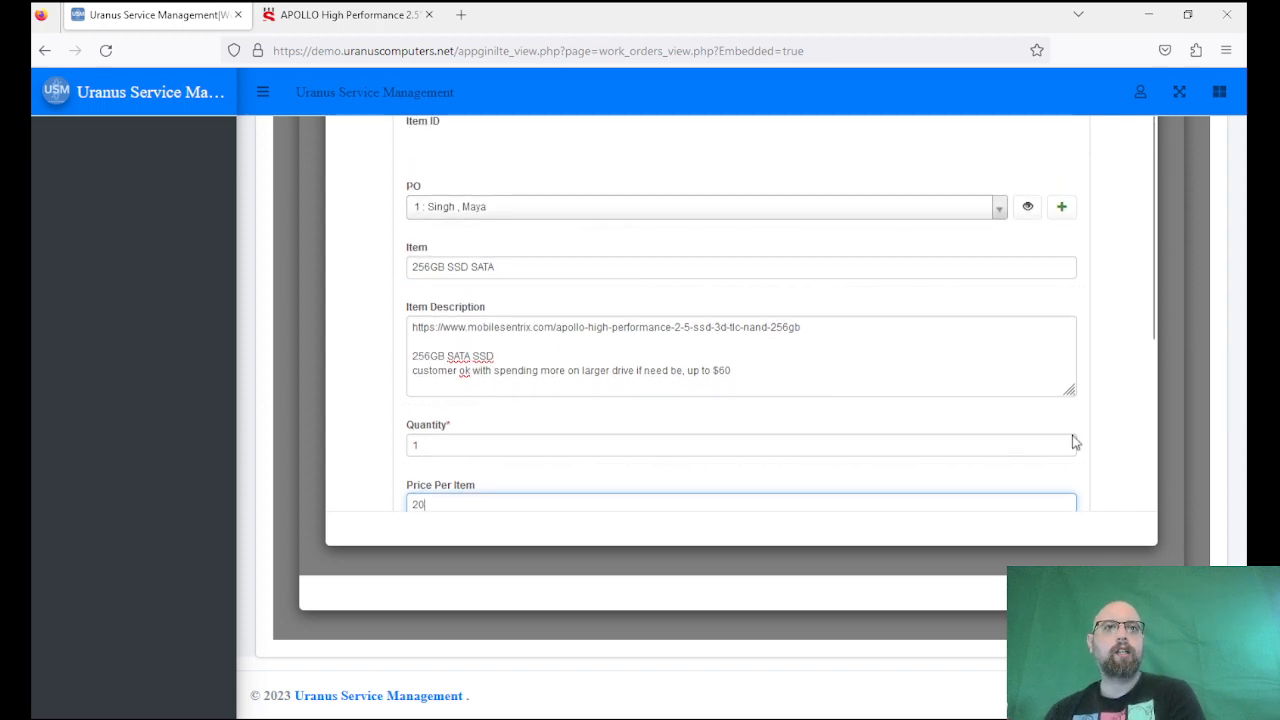
{"action": "scroll", "coordinate": [1100, 405], "scroll_direction": "down", "scroll_amount": 5}
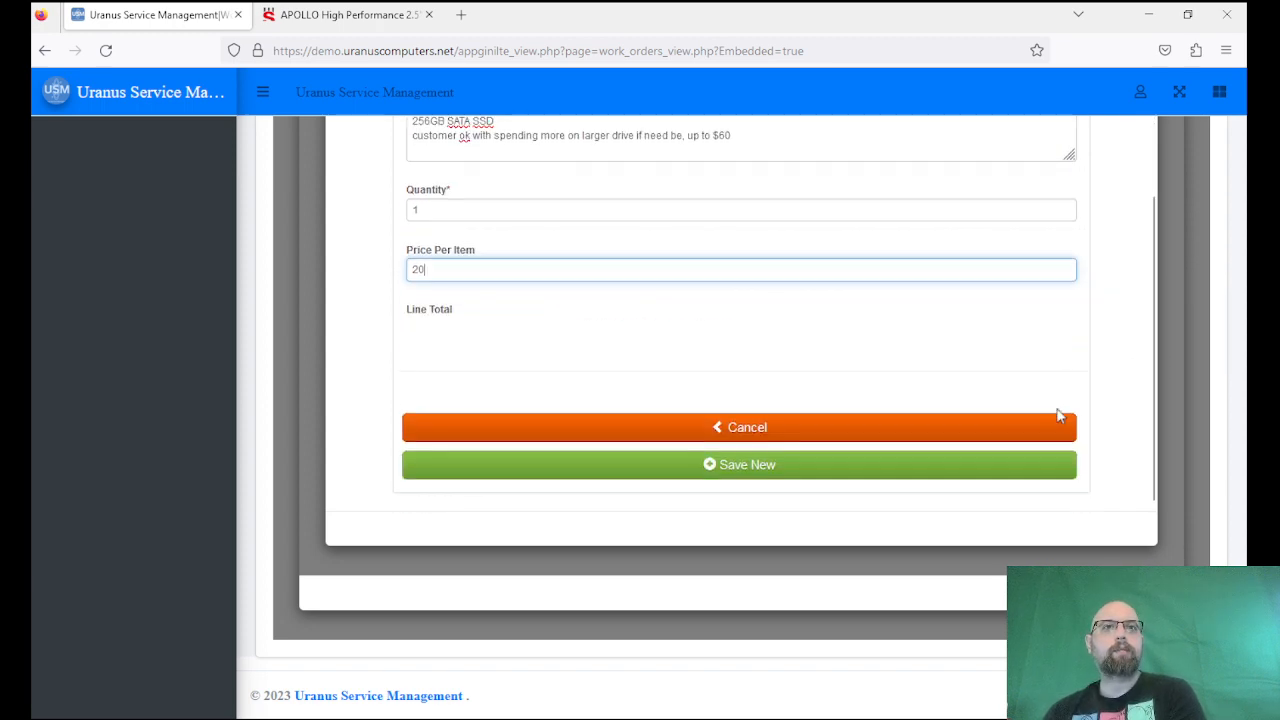
{"action": "left_click", "coordinate": [750, 471]}
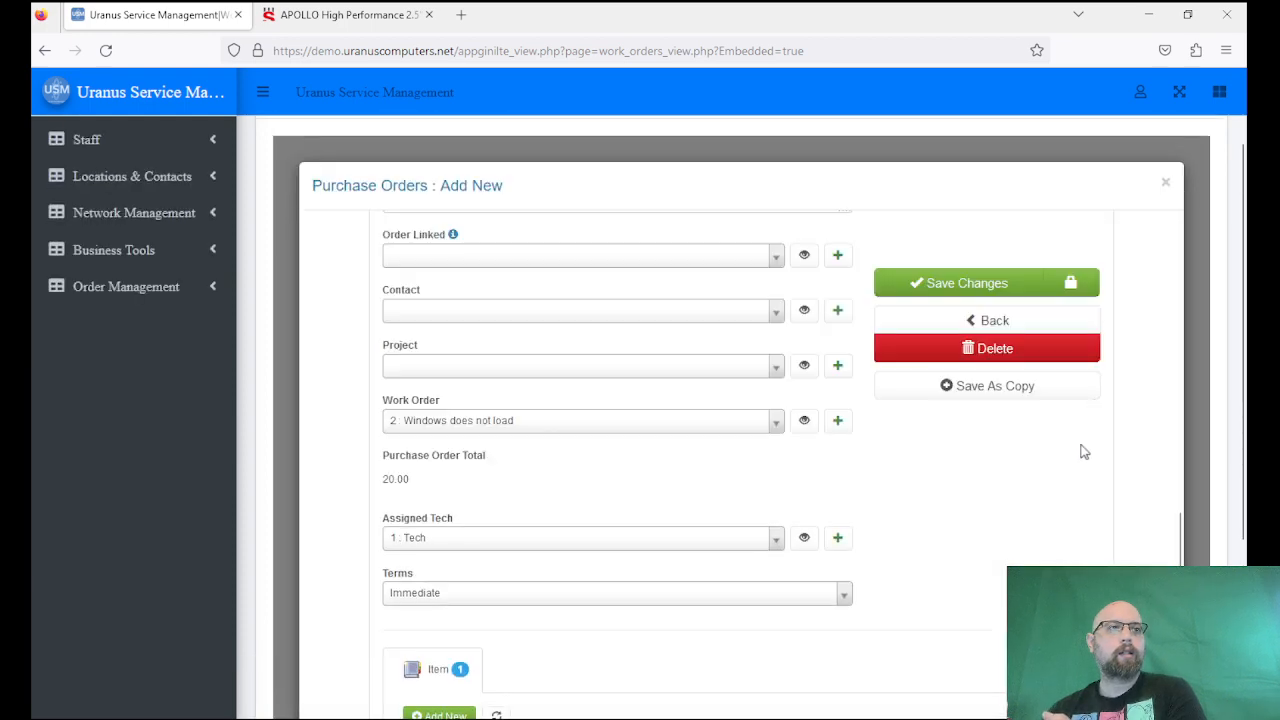
Review the purchase order's details, its total, and the item list beneath it.
{"action": "scroll", "coordinate": [1058, 497], "scroll_direction": "down", "scroll_amount": 1}
{"action": "scroll", "coordinate": [1097, 529], "scroll_direction": "down", "scroll_amount": 1}
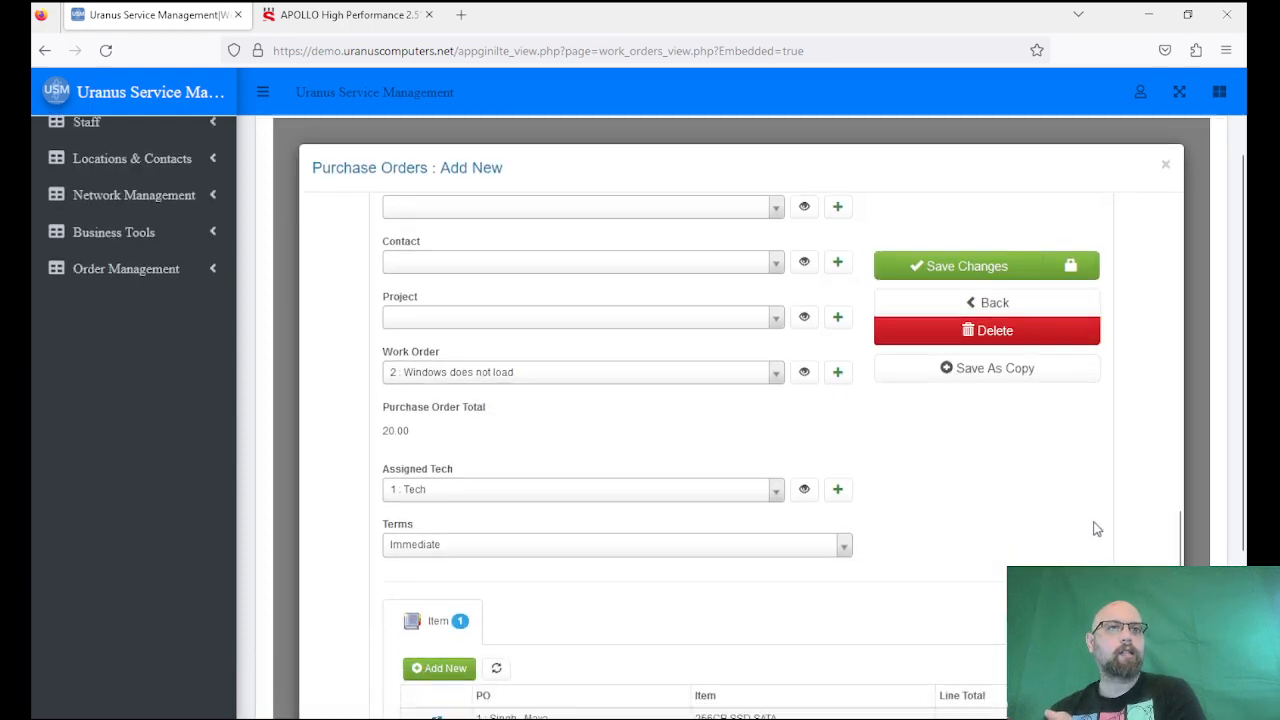
{"action": "scroll", "coordinate": [1090, 450], "scroll_direction": "down", "scroll_amount": 2}
{"action": "scroll", "coordinate": [1070, 390], "scroll_direction": "up", "scroll_amount": 3}
{"action": "scroll", "coordinate": [1040, 423], "scroll_direction": "up", "scroll_amount": 3}
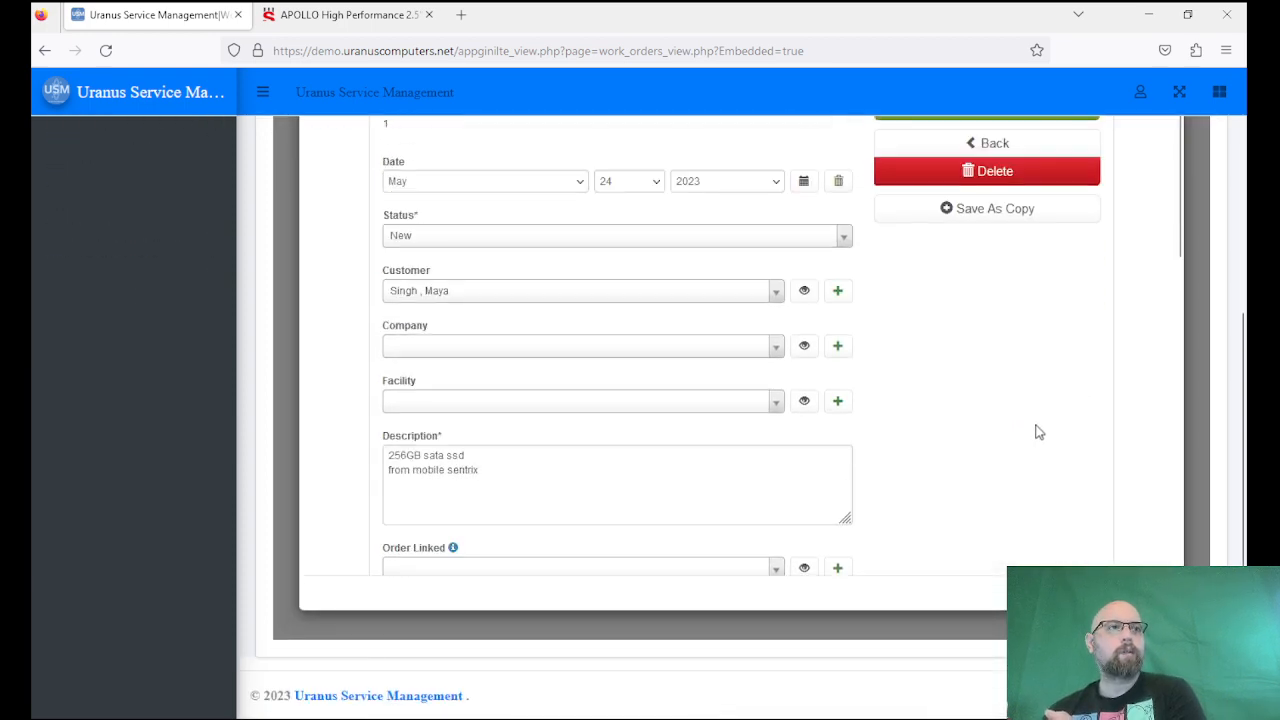
{"action": "scroll", "coordinate": [1036, 432], "scroll_direction": "up", "scroll_amount": 2}
{"action": "scroll", "coordinate": [995, 563], "scroll_direction": "down", "scroll_amount": 3}
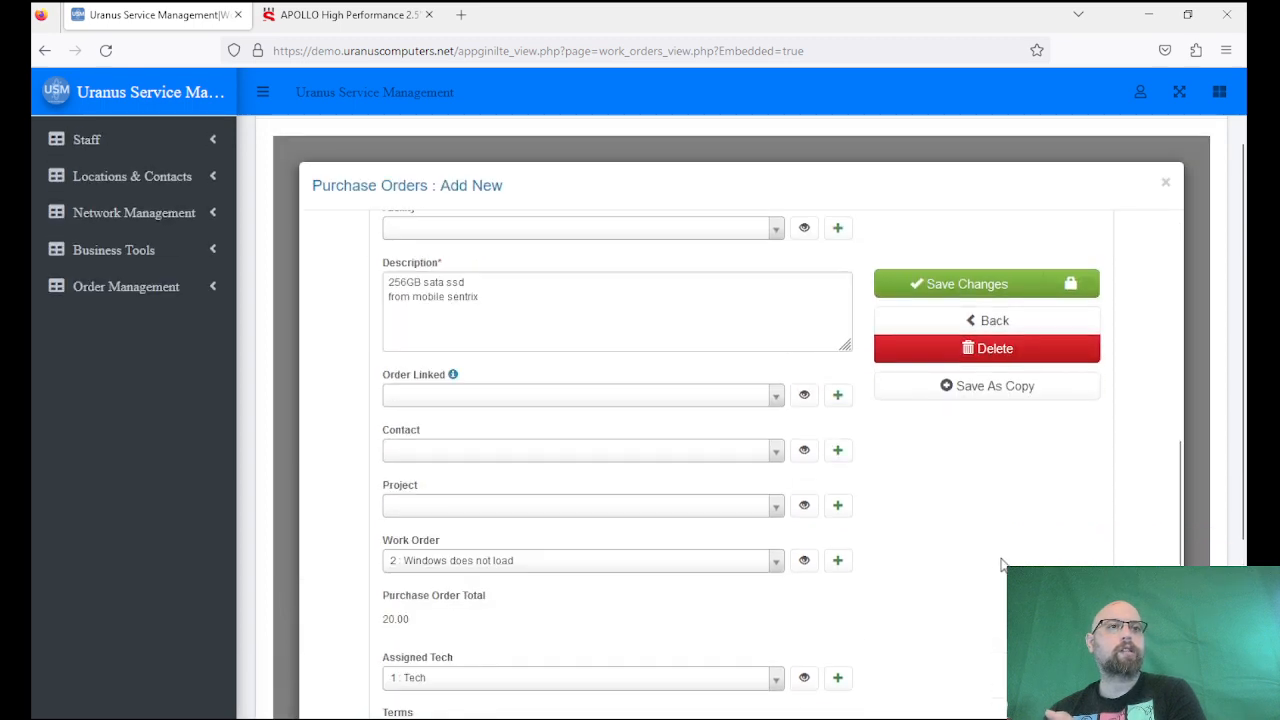
{"action": "scroll", "coordinate": [1000, 563], "scroll_direction": "down", "scroll_amount": 3}
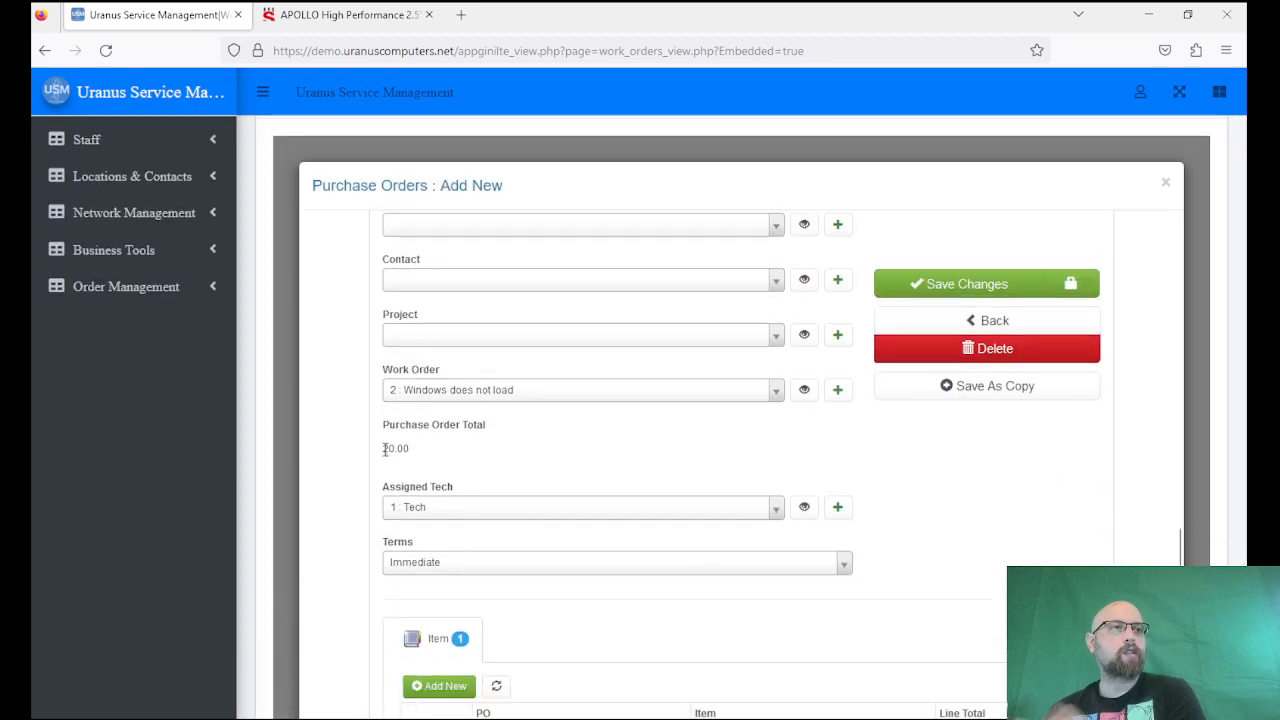
Close the purchase order record and open the filter settings of the full Purchase Orders list.
{"action": "left_click", "coordinate": [1165, 185]}
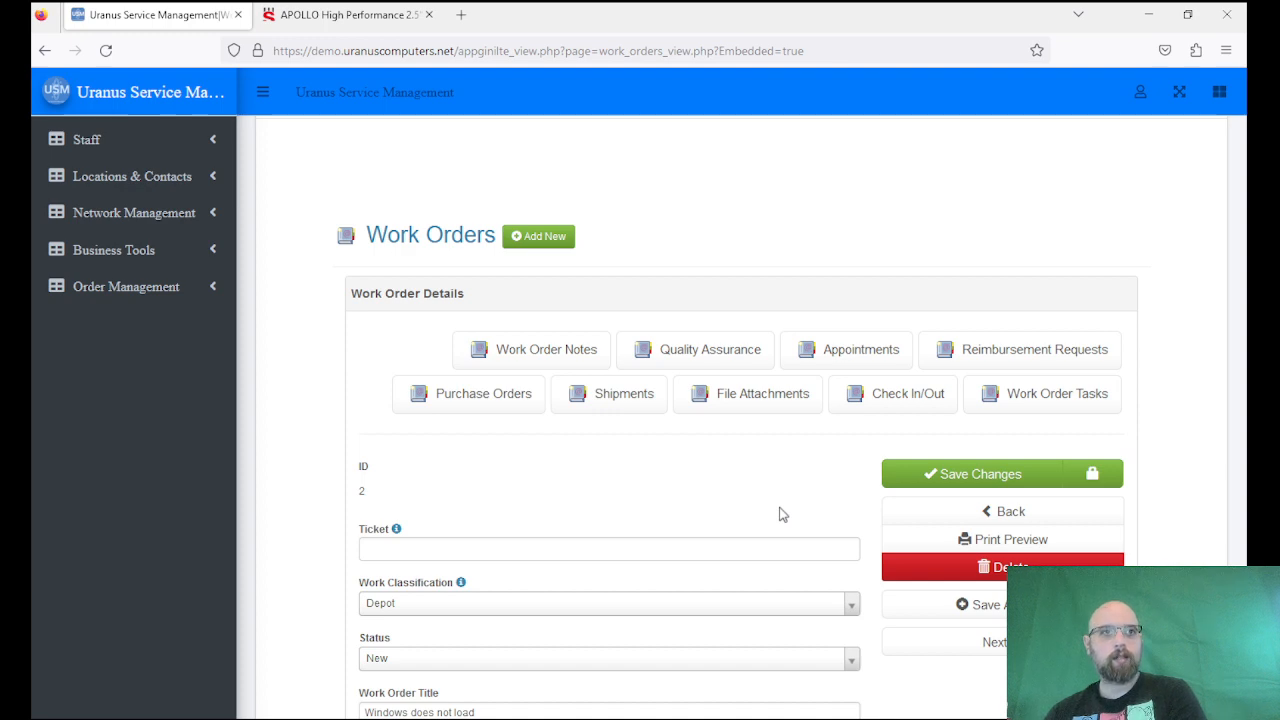
{"action": "left_click", "coordinate": [166, 266]}
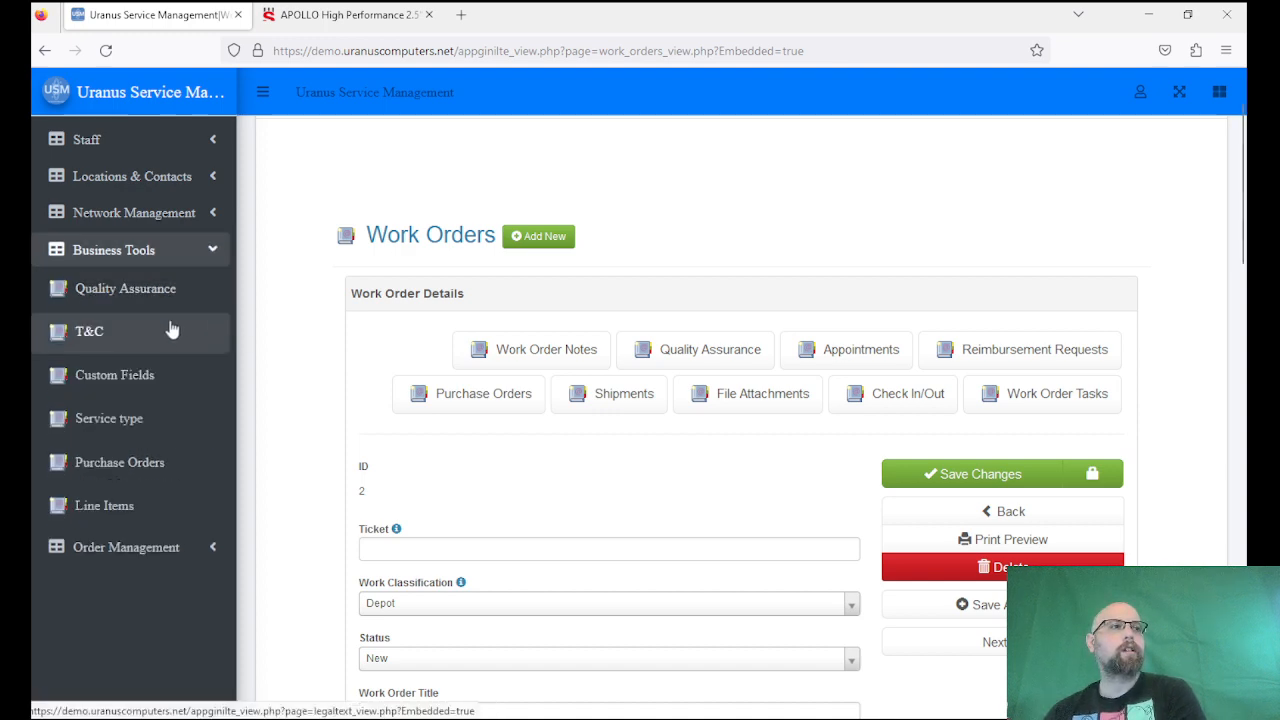
{"action": "left_click", "coordinate": [148, 465]}
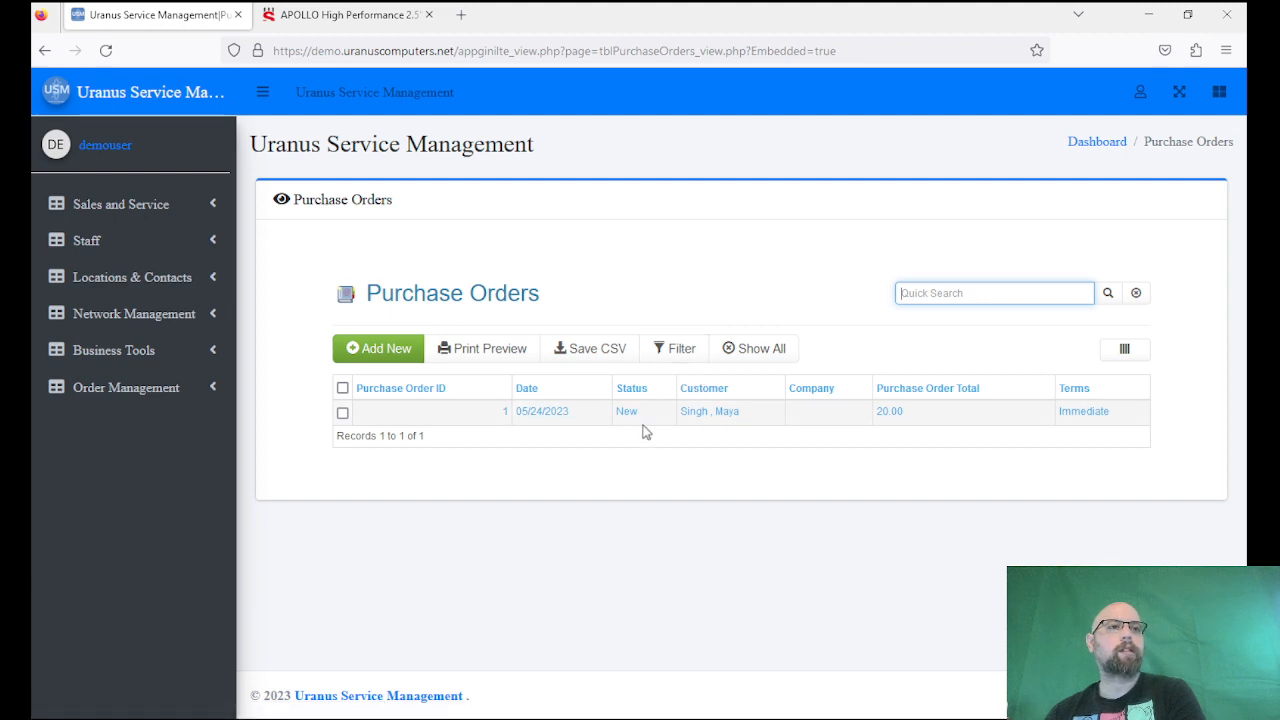
{"action": "left_click", "coordinate": [688, 357]}
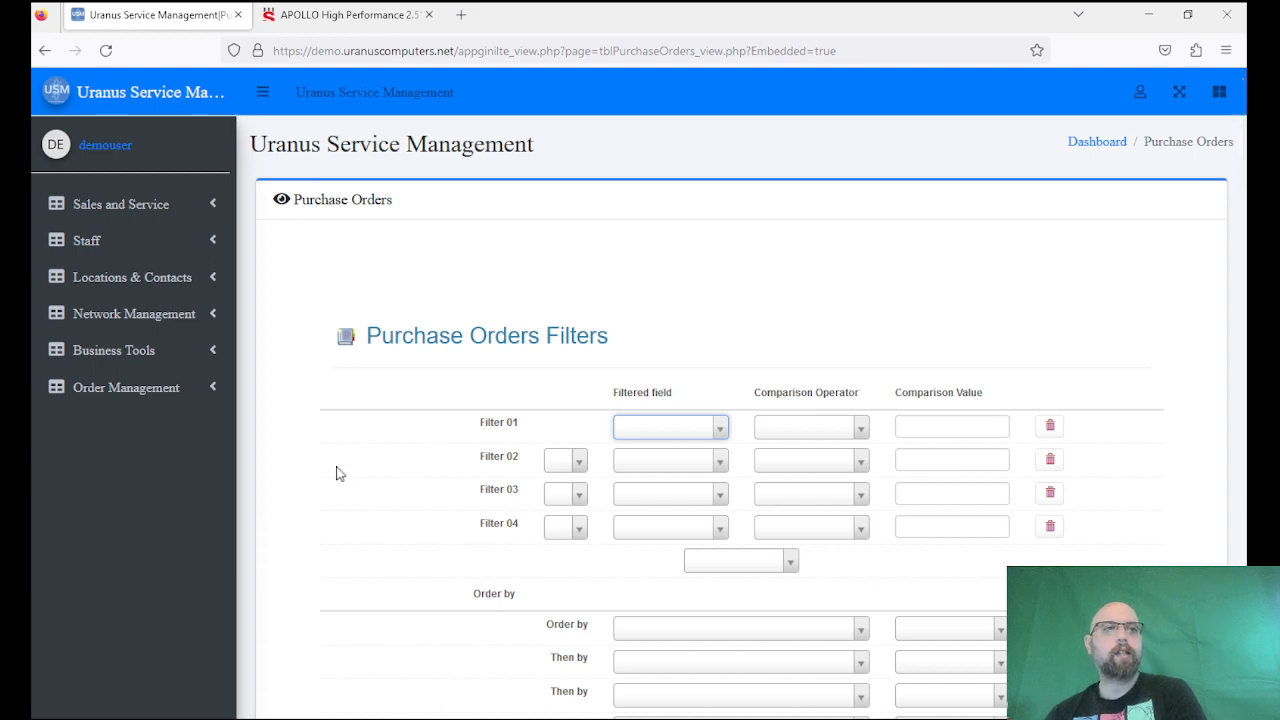
Filter the Purchase Orders list to records whose Status is Like "New", with all records included.
{"action": "left_click", "coordinate": [655, 430]}
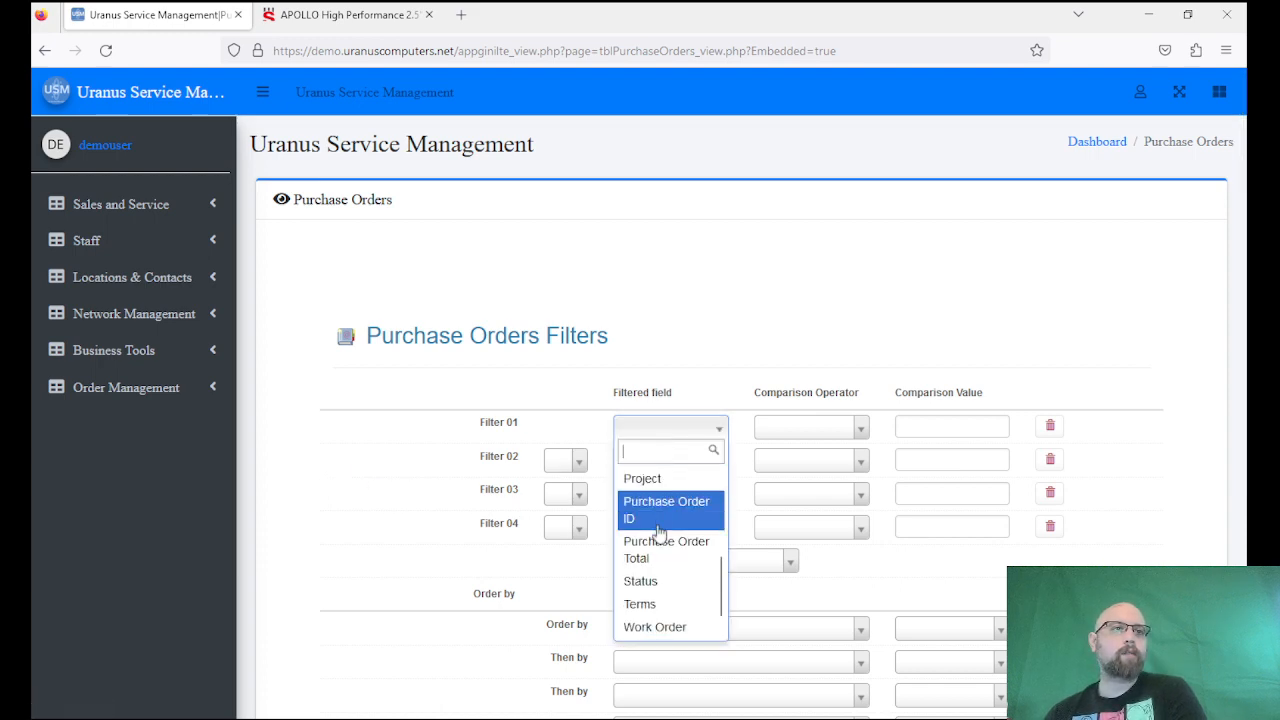
{"action": "left_click", "coordinate": [790, 438]}
{"action": "left_click", "coordinate": [795, 563]}
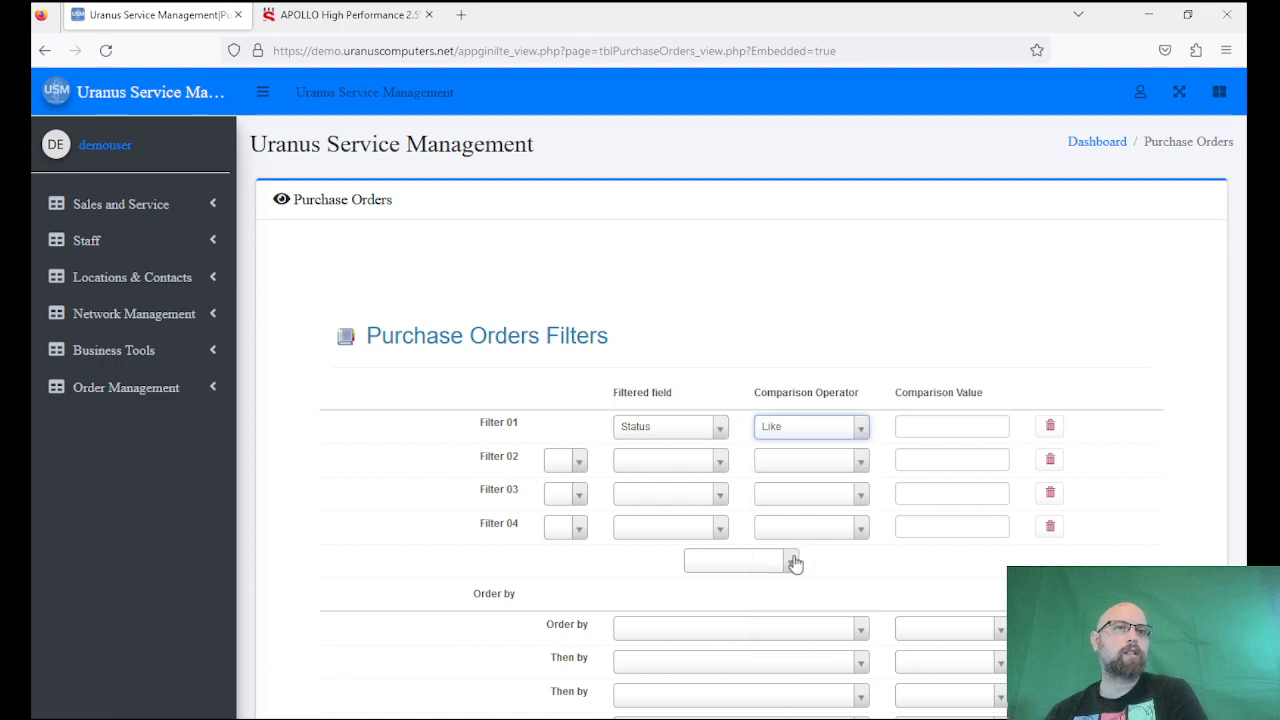
{"action": "left_click", "coordinate": [927, 436]}
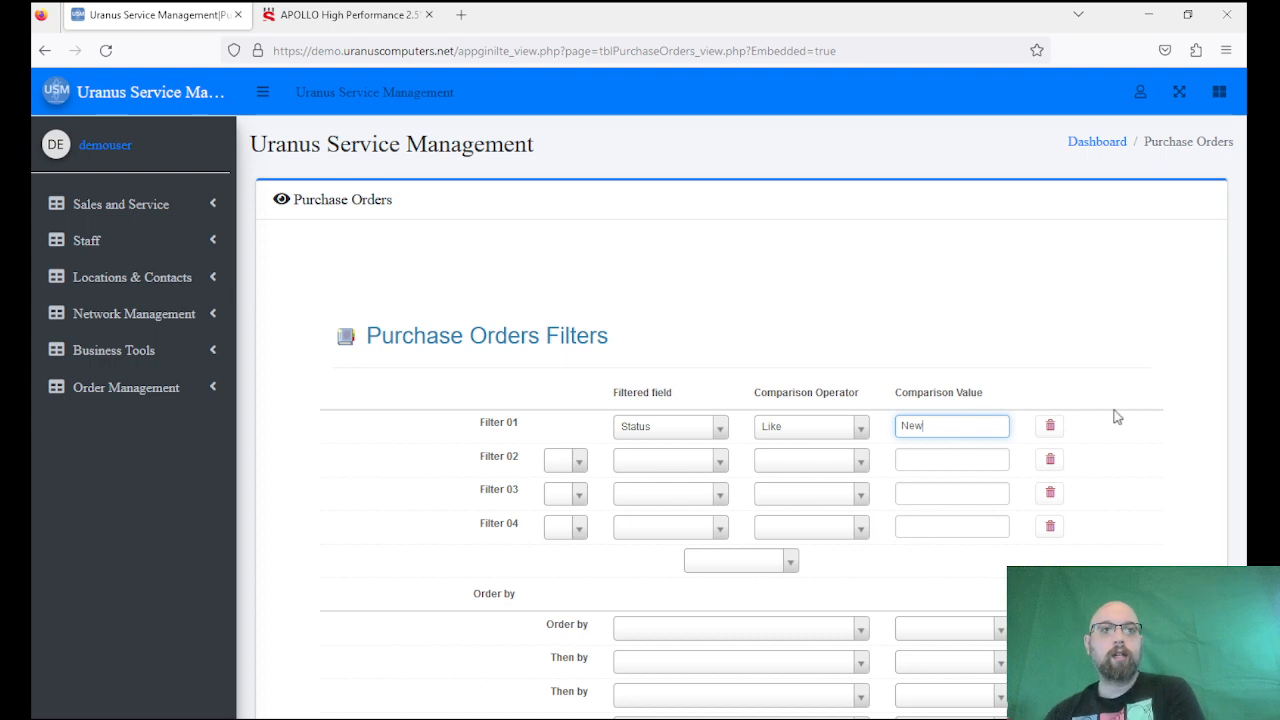
{"action": "scroll", "coordinate": [1114, 414], "scroll_direction": "down", "scroll_amount": 3}
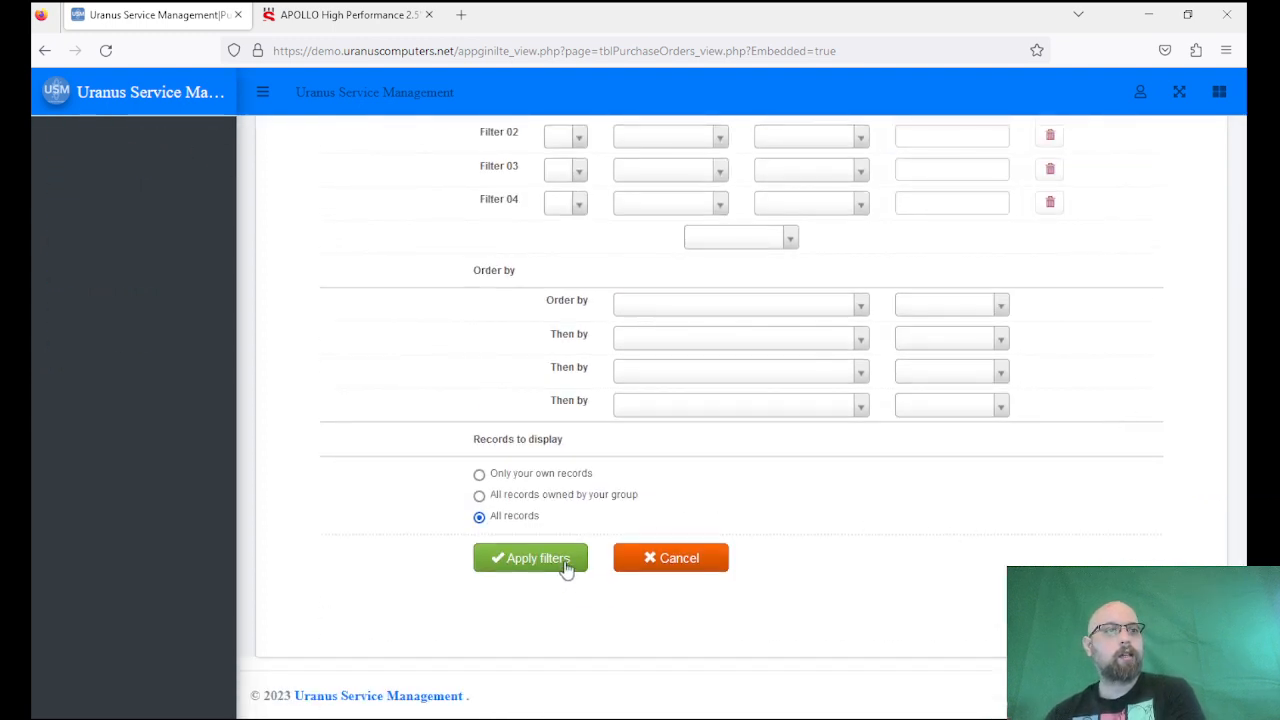
{"action": "left_click", "coordinate": [563, 560]}
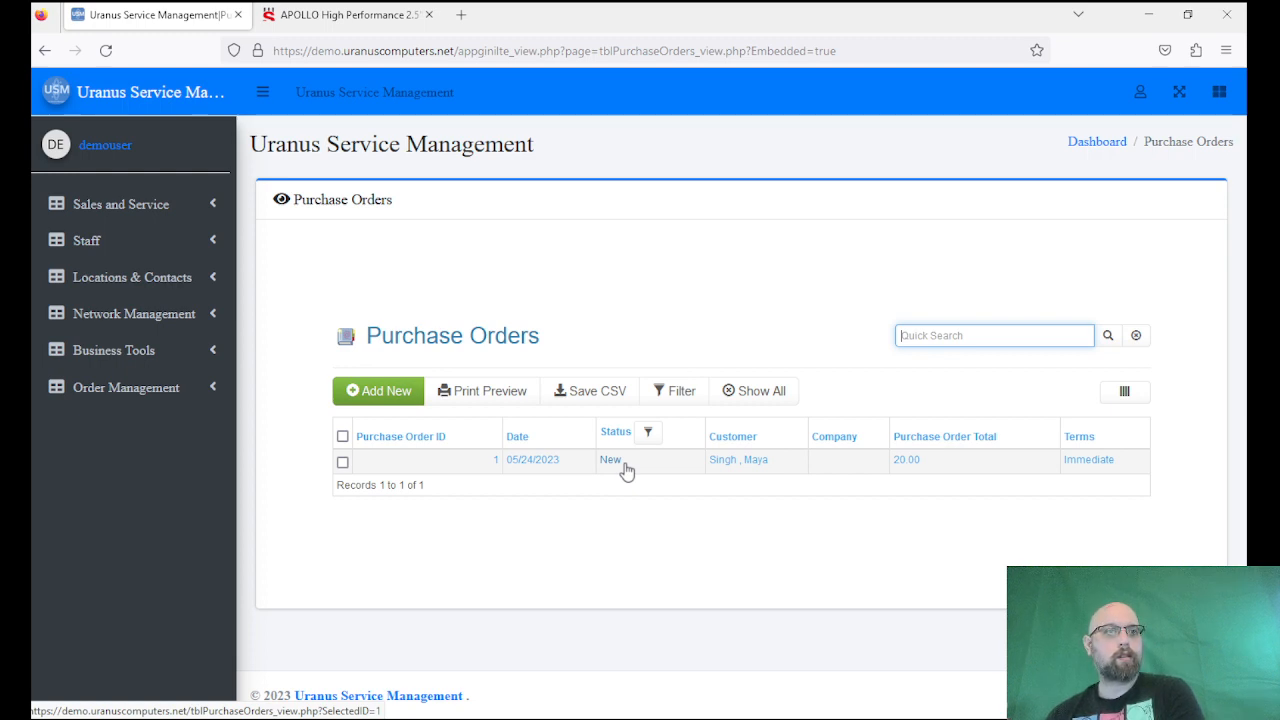
Open the filtered purchase order and review its details, description, linked work order and item list.
{"action": "left_click", "coordinate": [537, 466]}
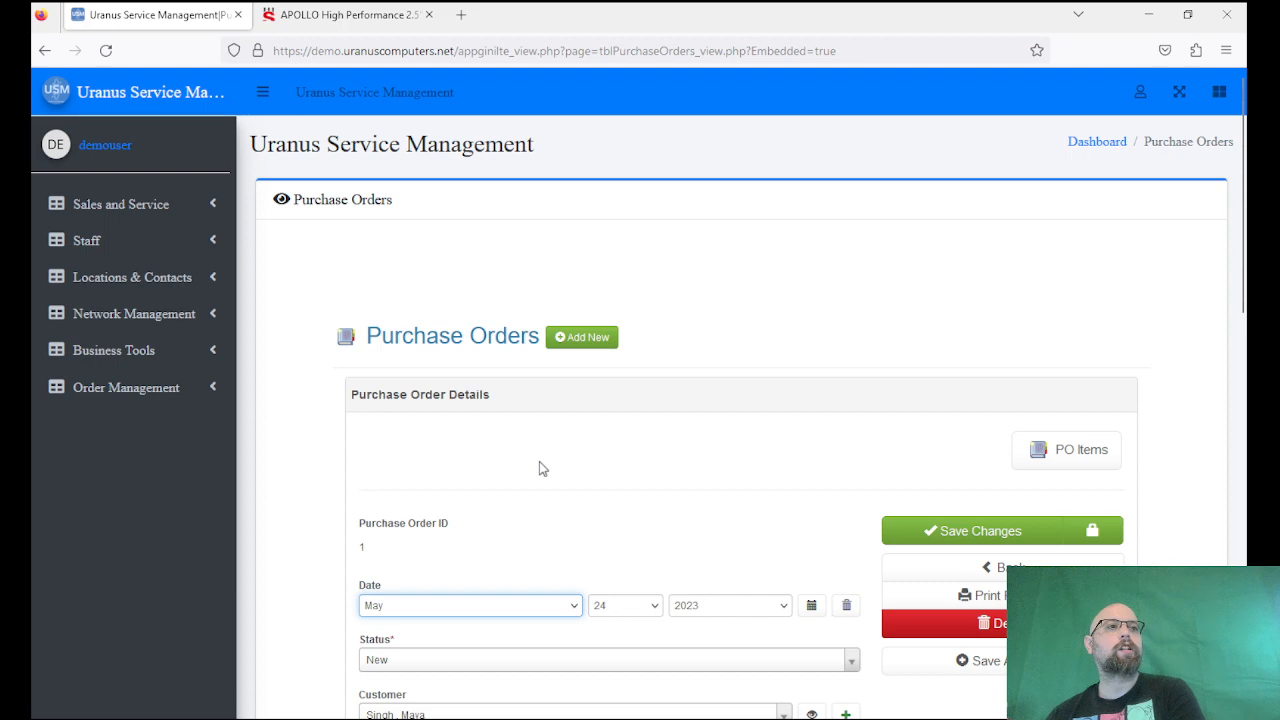
{"action": "scroll", "coordinate": [539, 461], "scroll_direction": "down", "scroll_amount": 4}
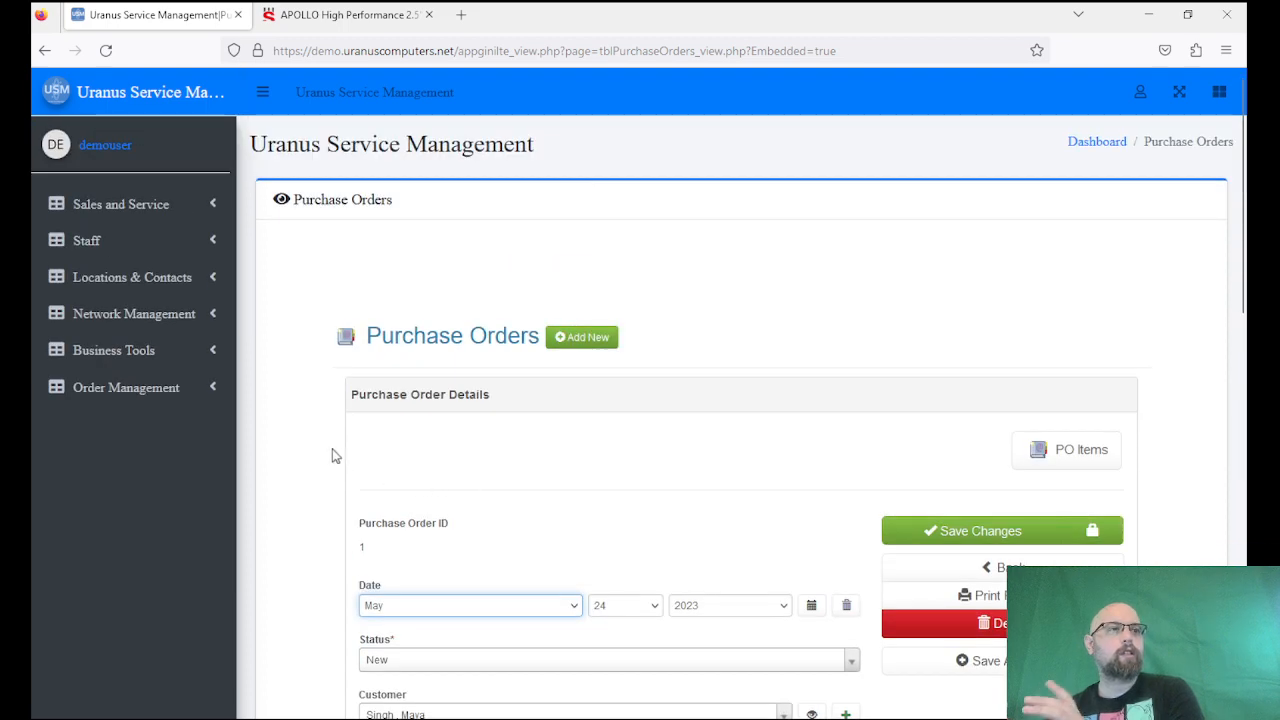
{"action": "scroll", "coordinate": [333, 455], "scroll_direction": "down", "scroll_amount": 6}
{"action": "scroll", "coordinate": [334, 455], "scroll_direction": "down", "scroll_amount": 4}
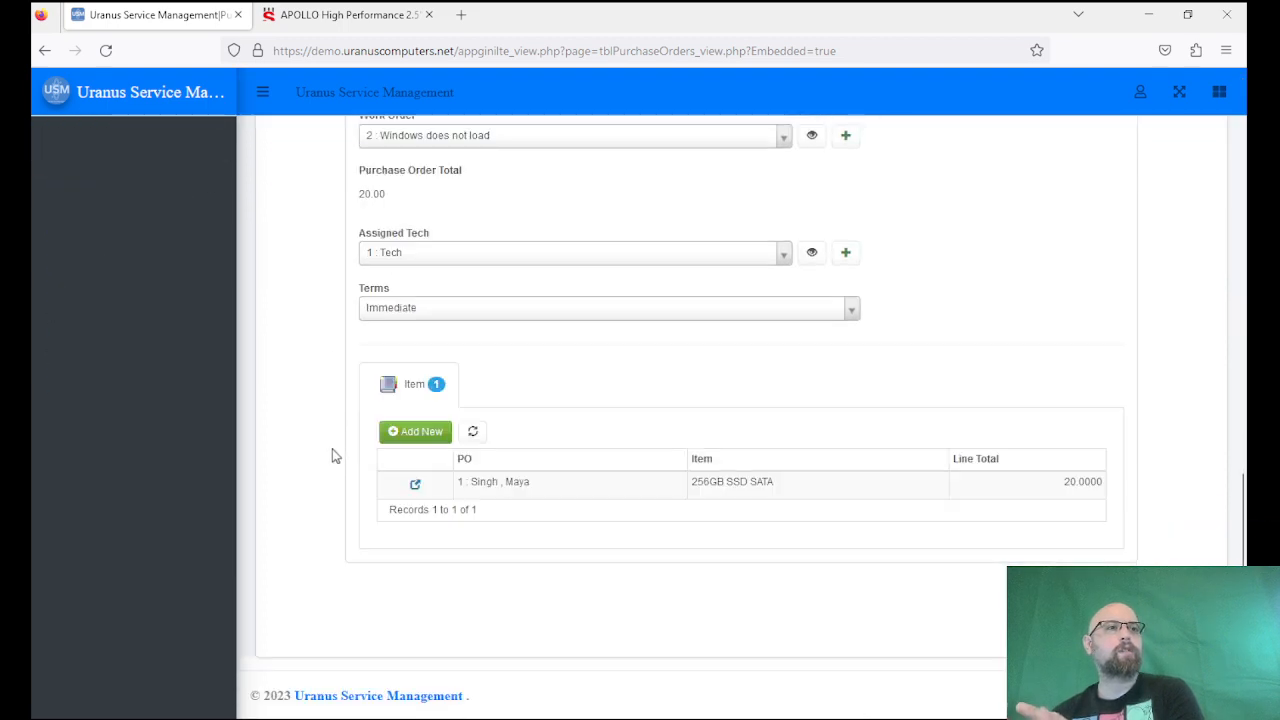
{"action": "scroll", "coordinate": [333, 455], "scroll_direction": "up", "scroll_amount": 10}
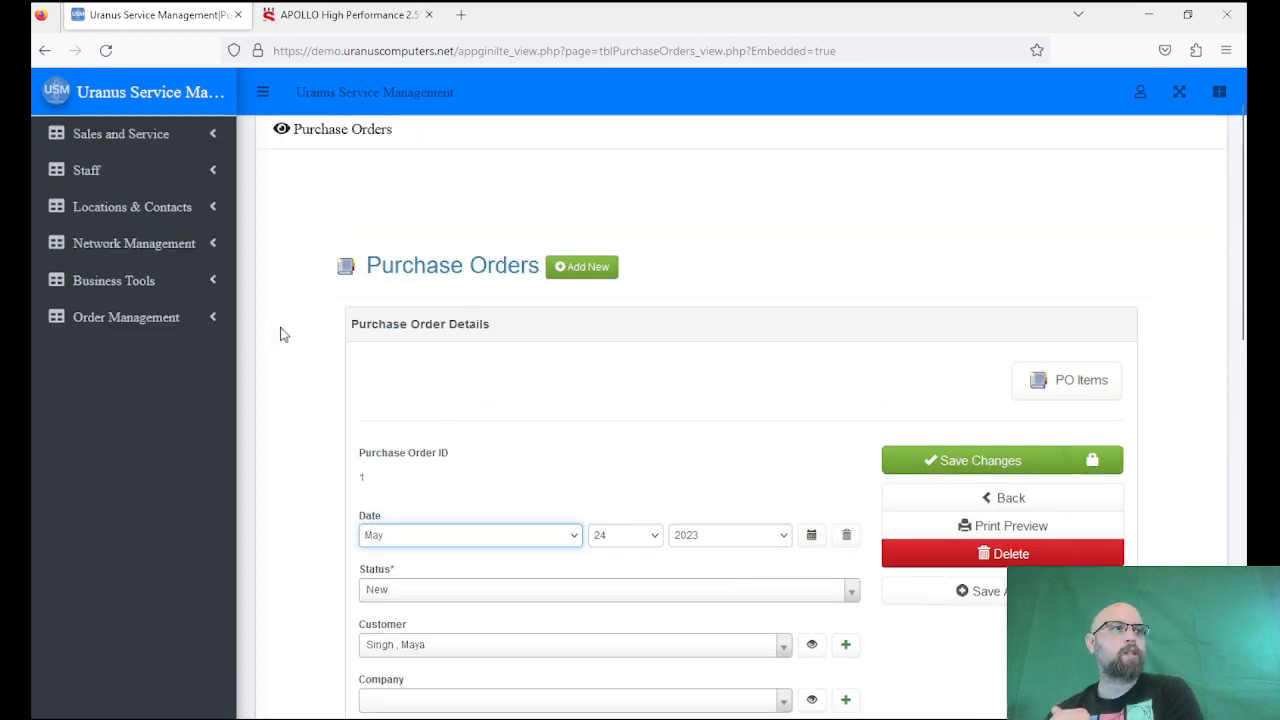
{"action": "scroll", "coordinate": [278, 498], "scroll_direction": "down", "scroll_amount": 1}
{"action": "scroll", "coordinate": [278, 498], "scroll_direction": "down", "scroll_amount": 4}
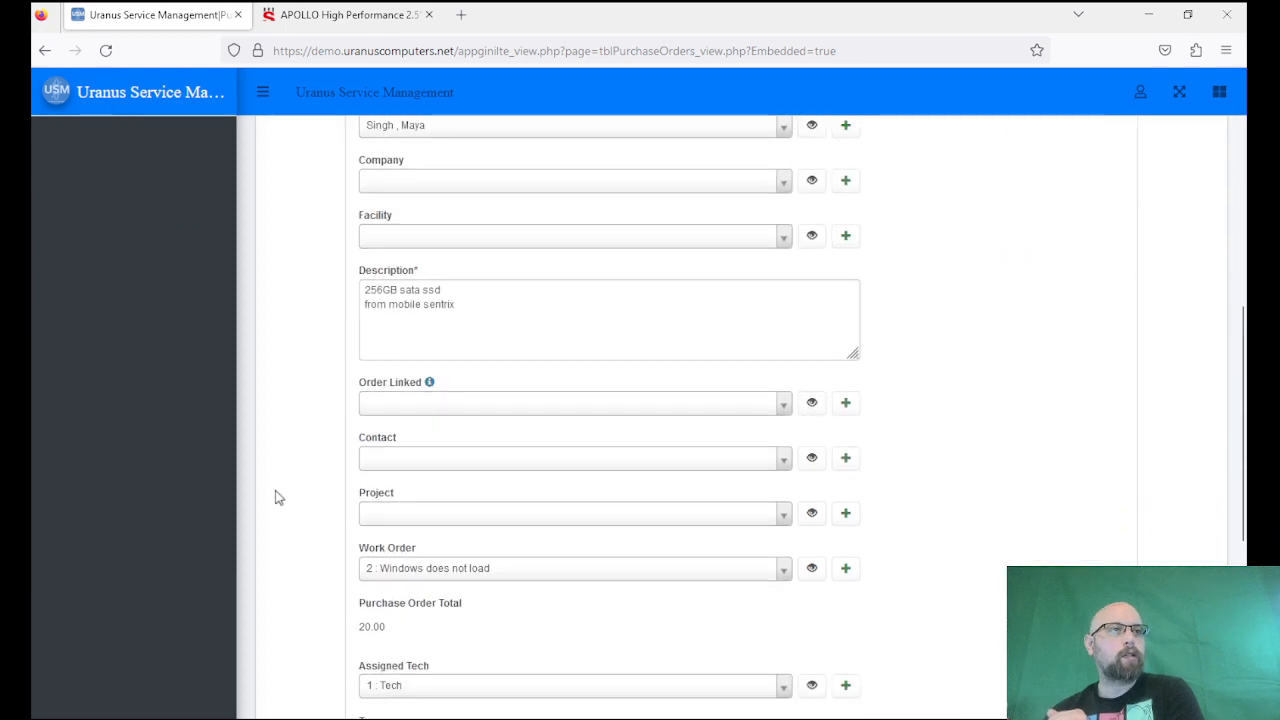
{"action": "scroll", "coordinate": [278, 498], "scroll_direction": "down", "scroll_amount": 2}
{"action": "scroll", "coordinate": [278, 498], "scroll_direction": "up", "scroll_amount": 2}
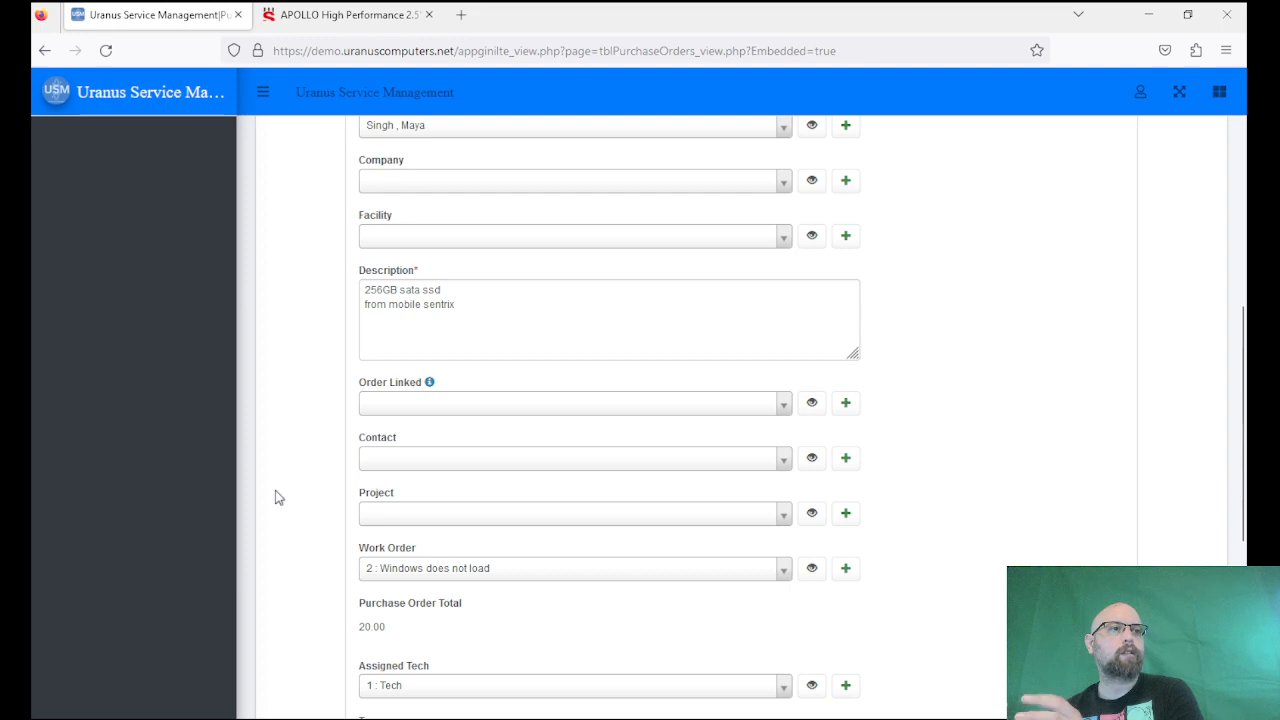
Open the linked "Windows does not load" work order and review it alongside the SSD's Mobile Sentrix product page.
{"action": "left_click", "coordinate": [814, 569]}
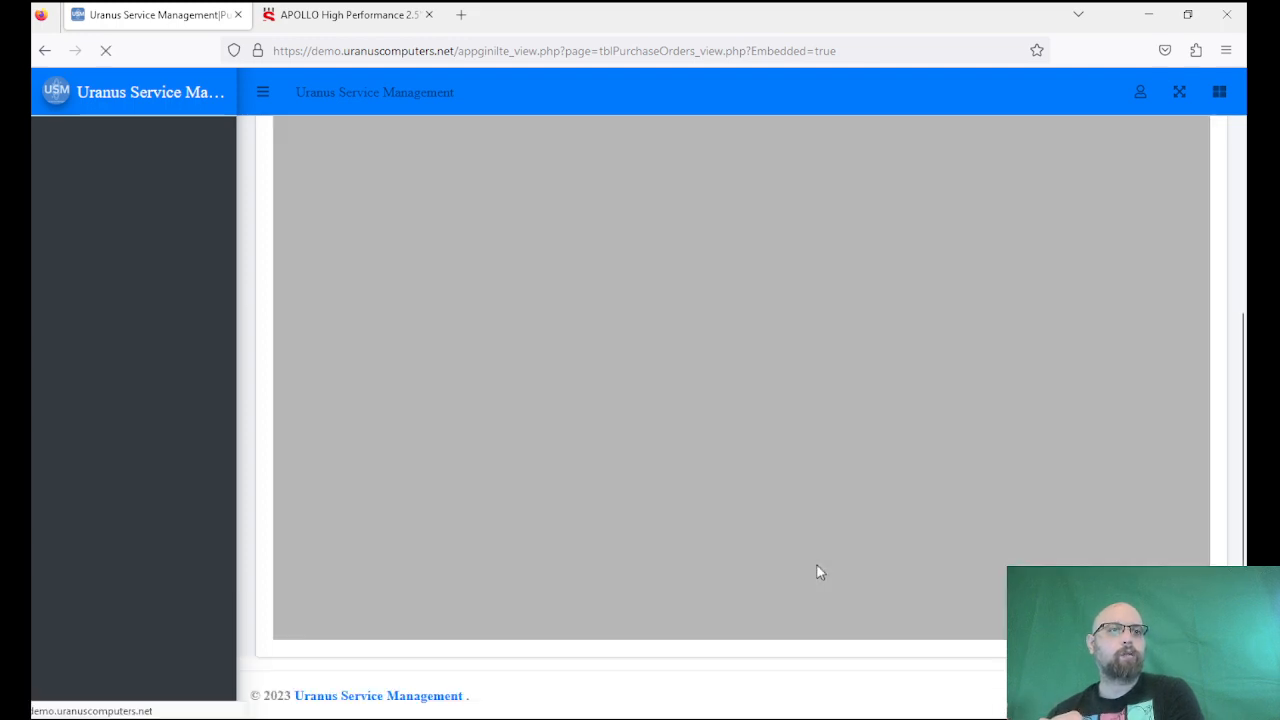
{"action": "scroll", "coordinate": [977, 457], "scroll_direction": "up", "scroll_amount": 2}
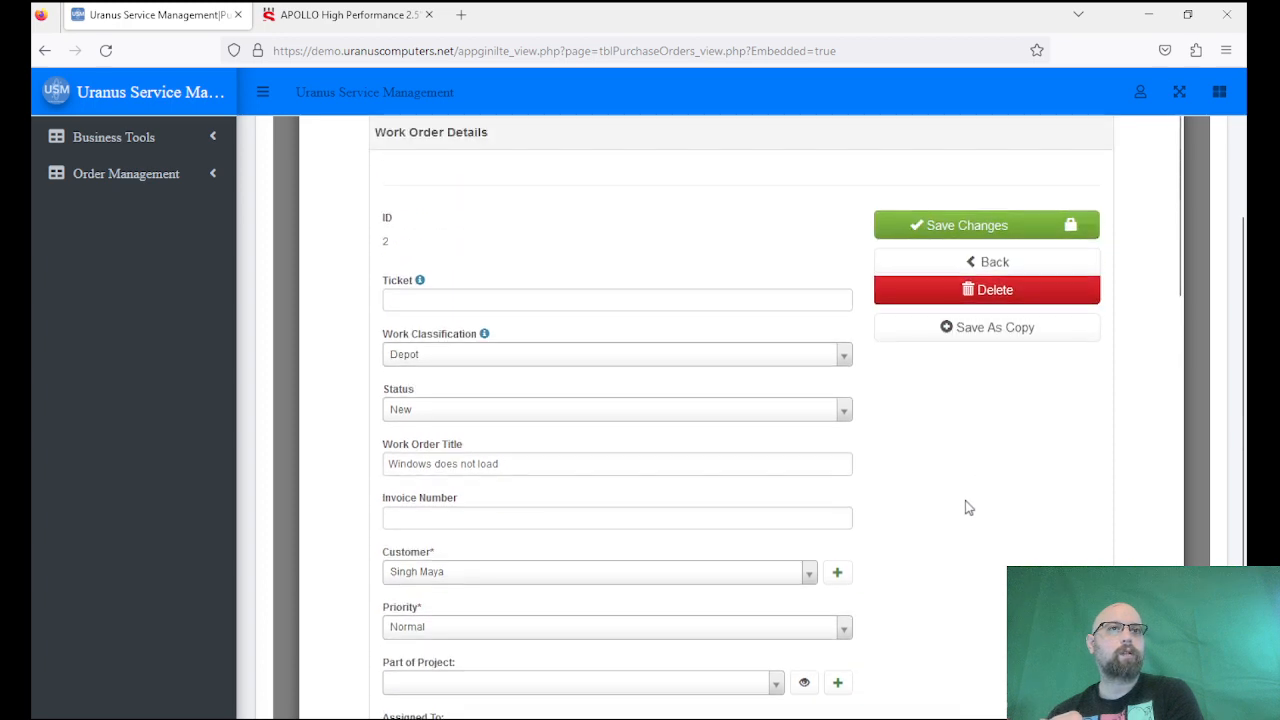
{"action": "scroll", "coordinate": [968, 508], "scroll_direction": "down", "scroll_amount": 10}
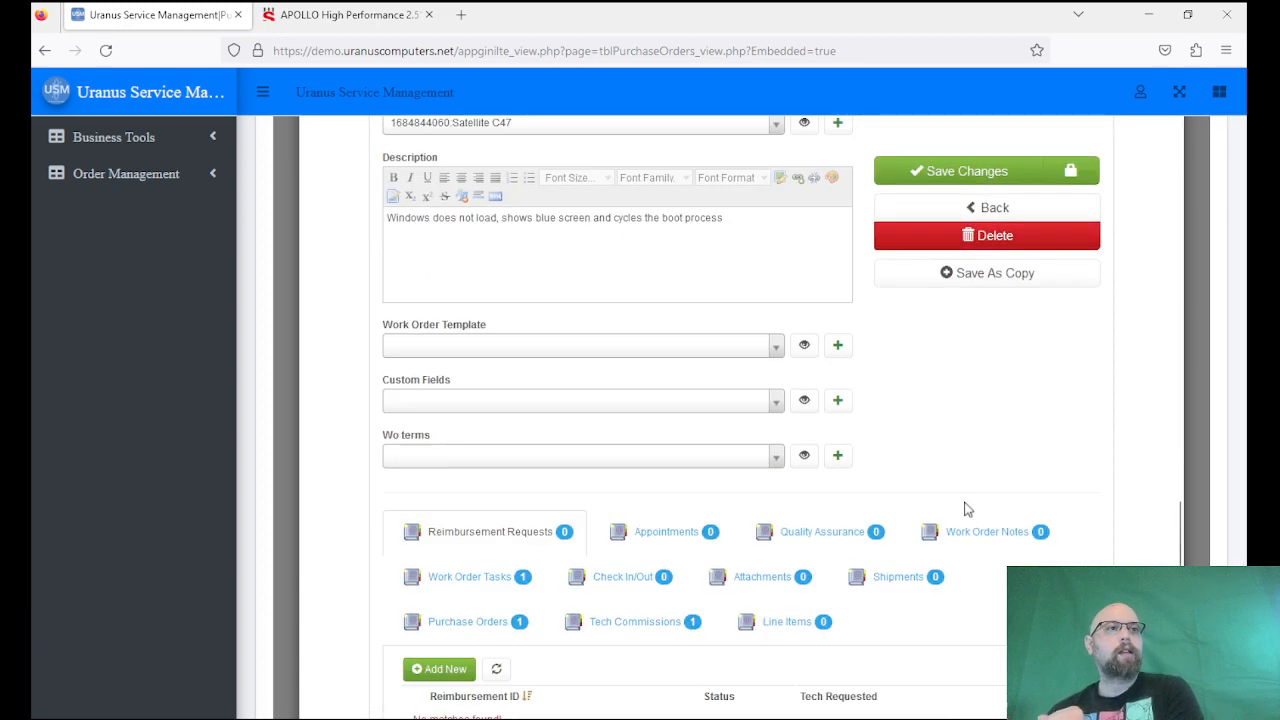
{"action": "left_click", "coordinate": [345, 14]}
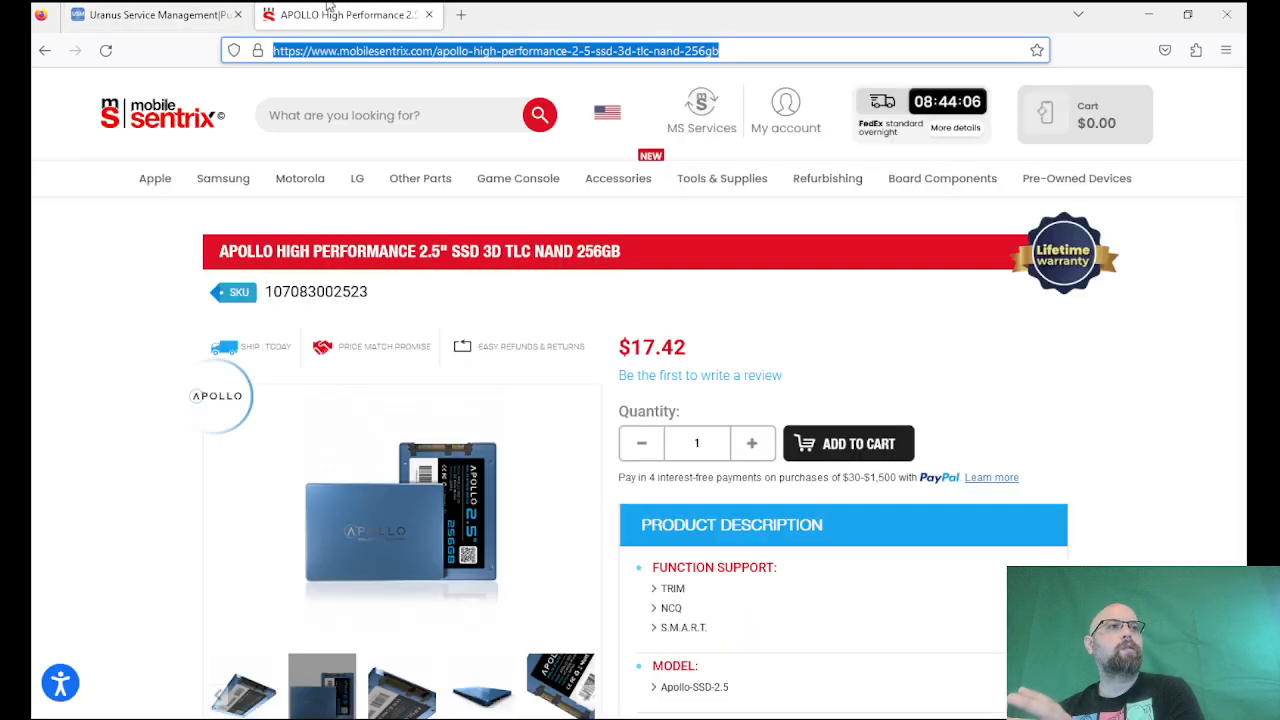
{"action": "left_click", "coordinate": [190, 14]}
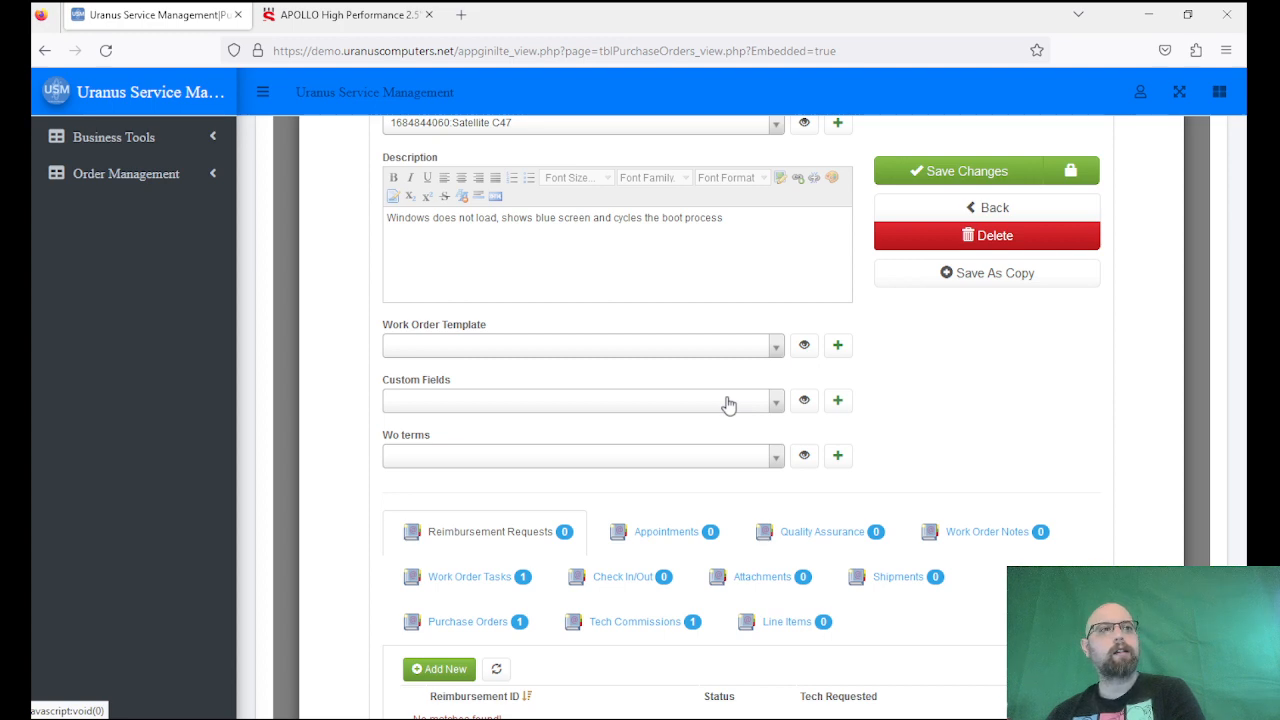
Show the purchase orders attached to the work order.
{"action": "scroll", "coordinate": [728, 404], "scroll_direction": "down", "scroll_amount": 1}
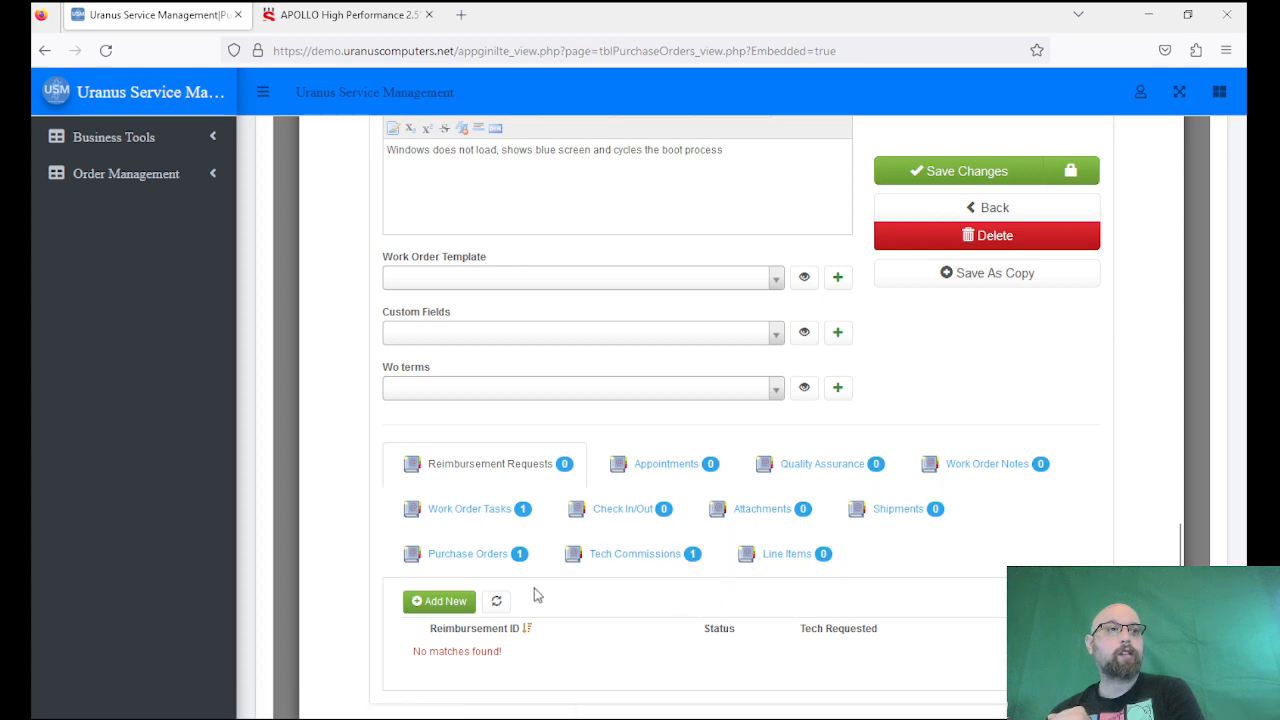
{"action": "left_click", "coordinate": [467, 553]}
{"action": "scroll", "coordinate": [680, 595], "scroll_direction": "down", "scroll_amount": 1}
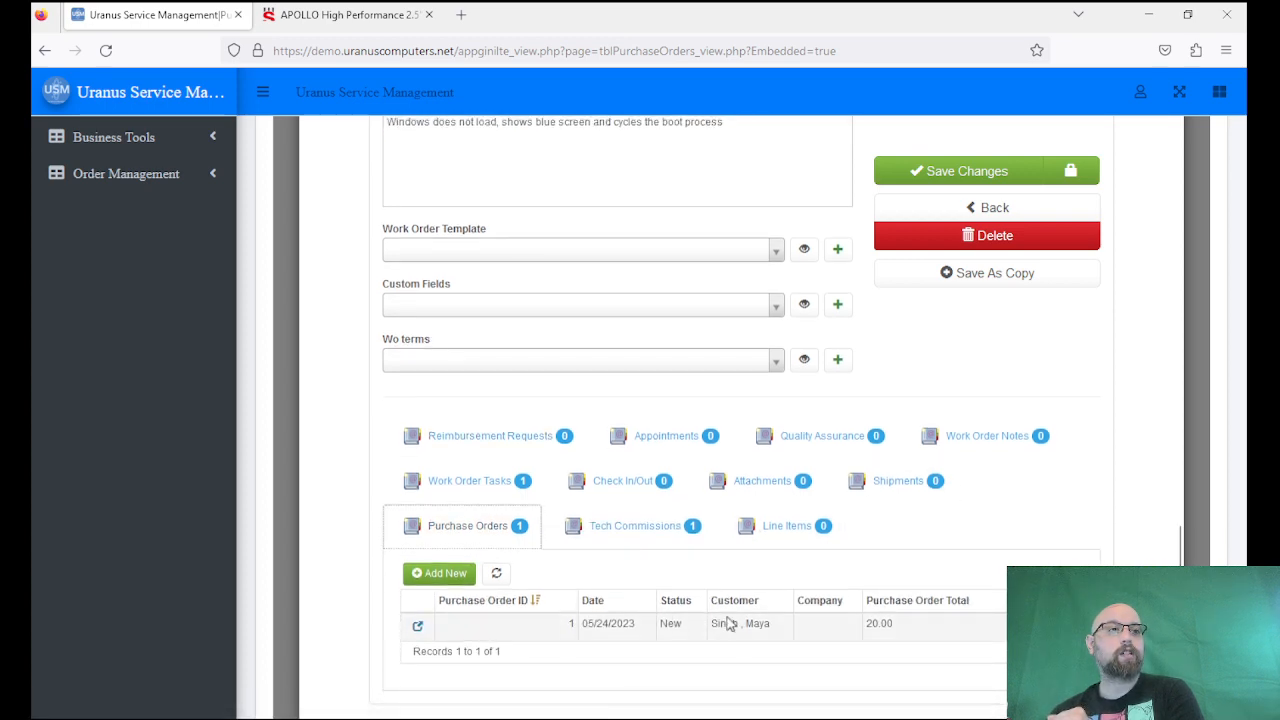
{"action": "left_click", "coordinate": [880, 484]}
{"action": "left_click", "coordinate": [445, 600]}
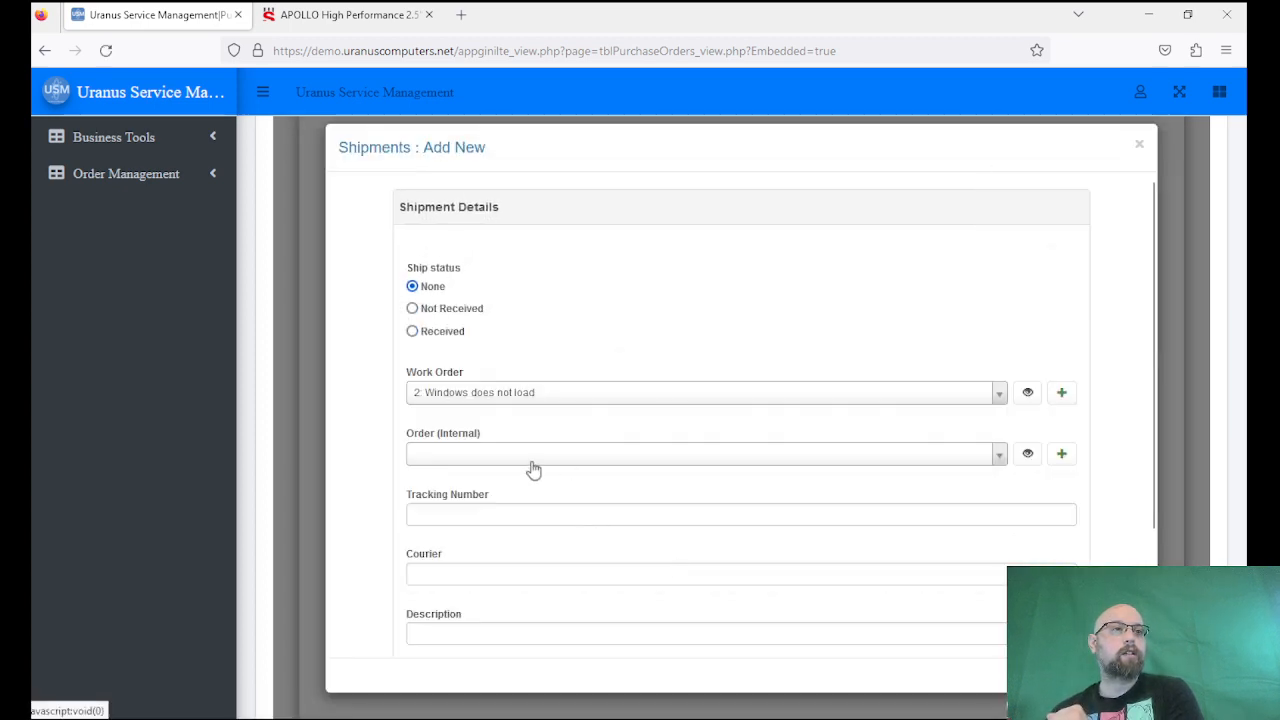
{"action": "left_click", "coordinate": [533, 462]}
{"action": "left_click", "coordinate": [533, 462]}
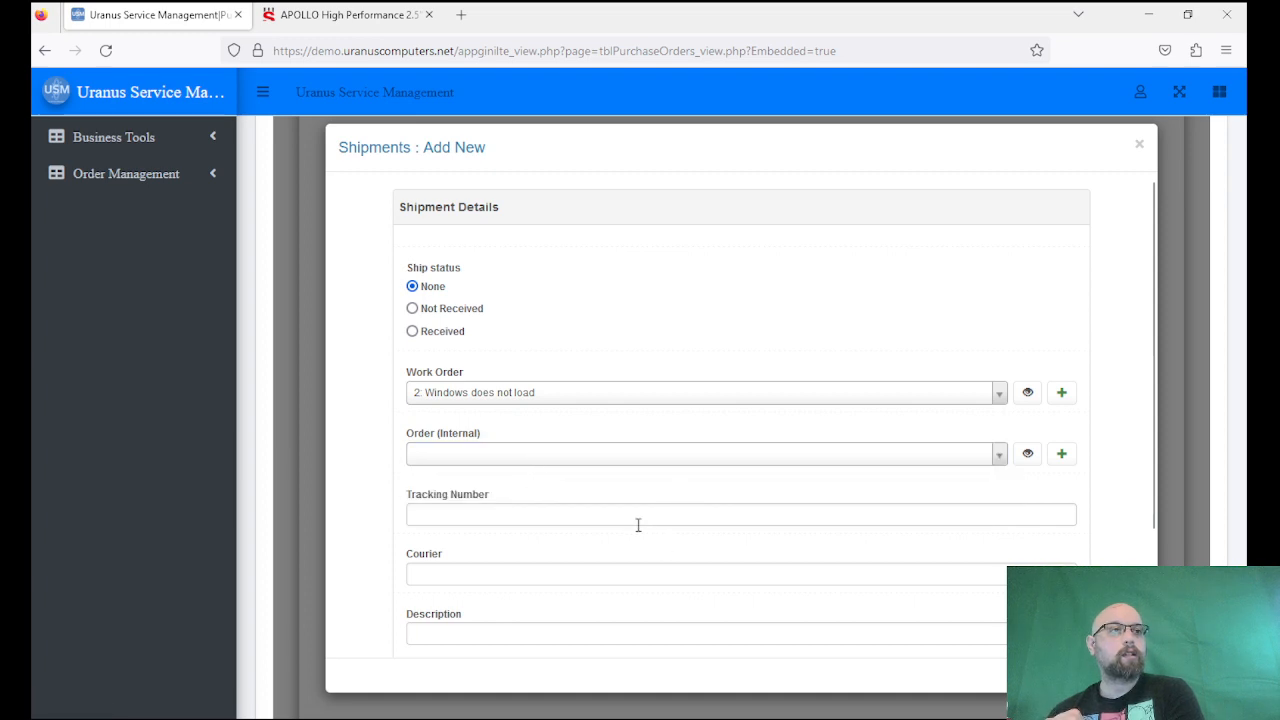
{"action": "scroll", "coordinate": [638, 525], "scroll_direction": "down", "scroll_amount": 3}
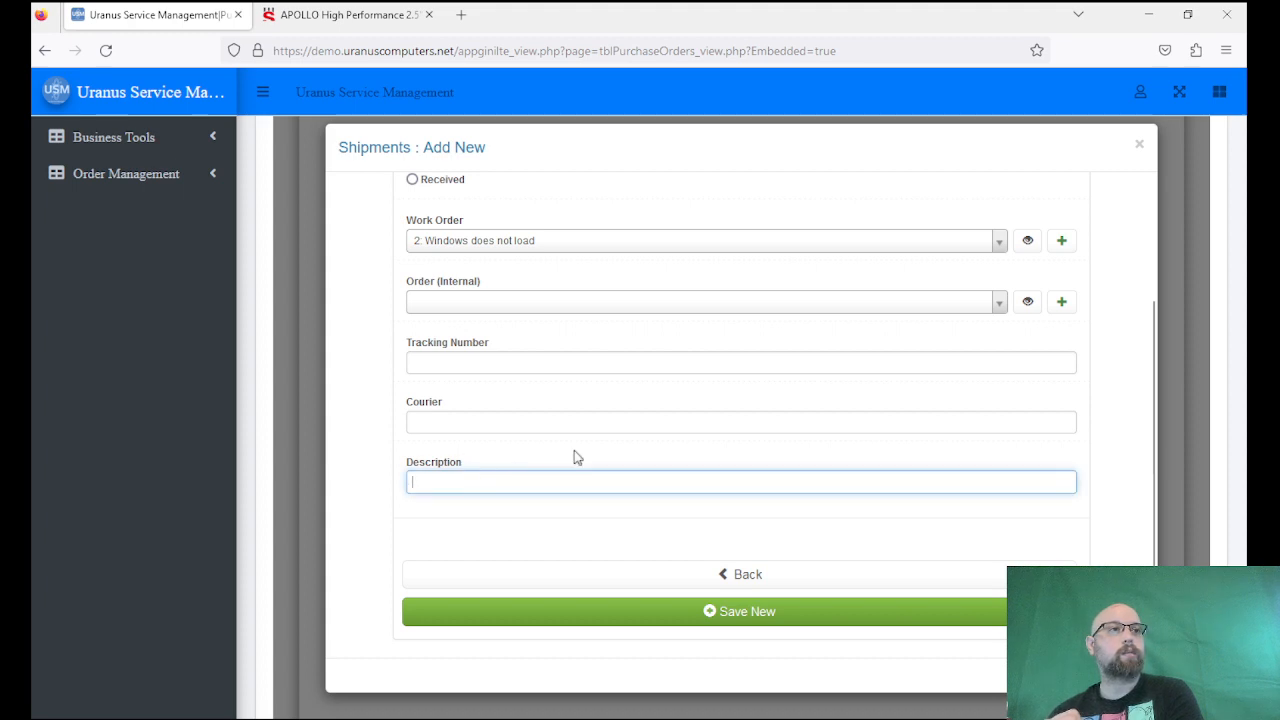
{"action": "type", "text": "234523542354234"}
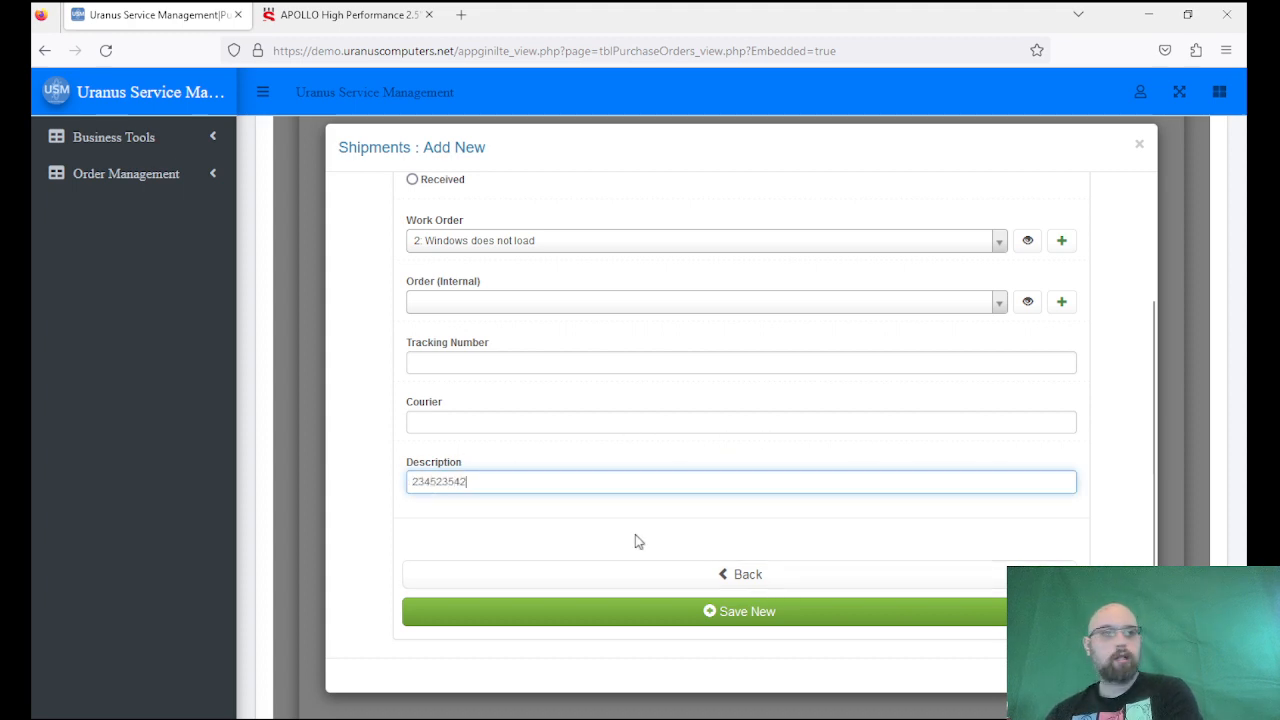
Set the shipment's courier to FEDEX and save it as a new record.
{"action": "left_click", "coordinate": [475, 370]}
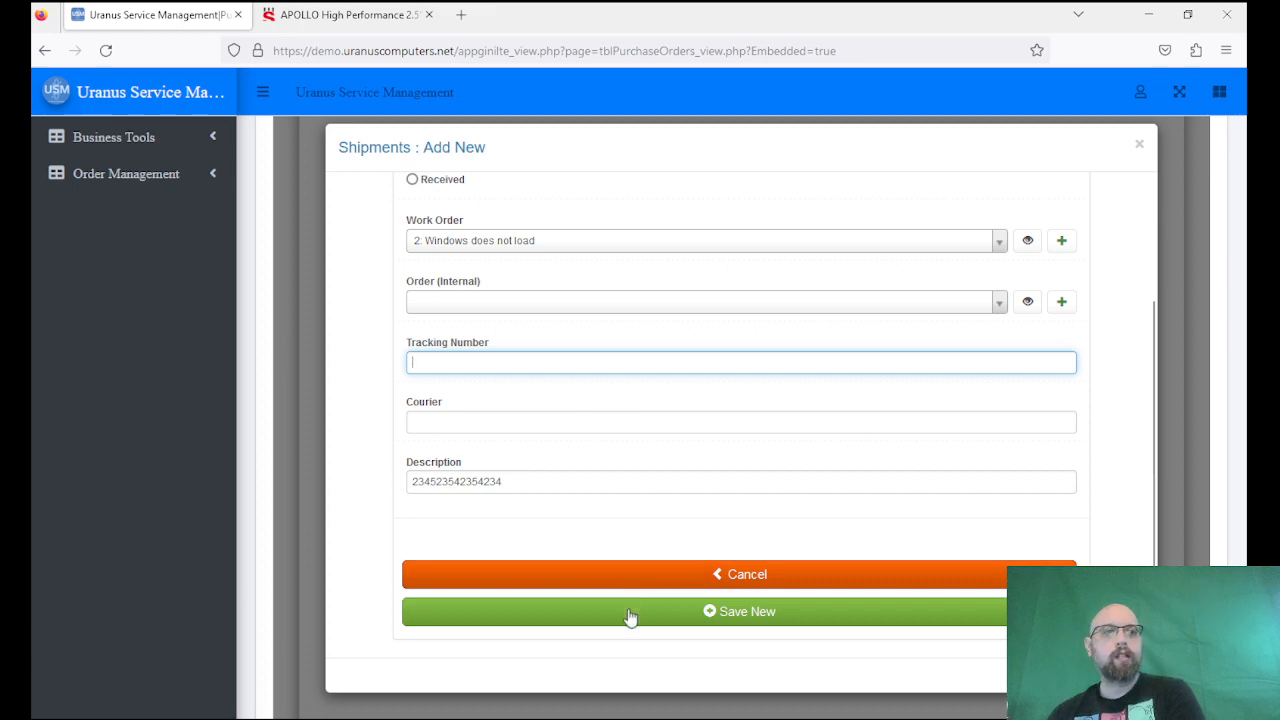
{"action": "left_click", "coordinate": [443, 418]}
{"action": "type", "text": "FEDEX"}
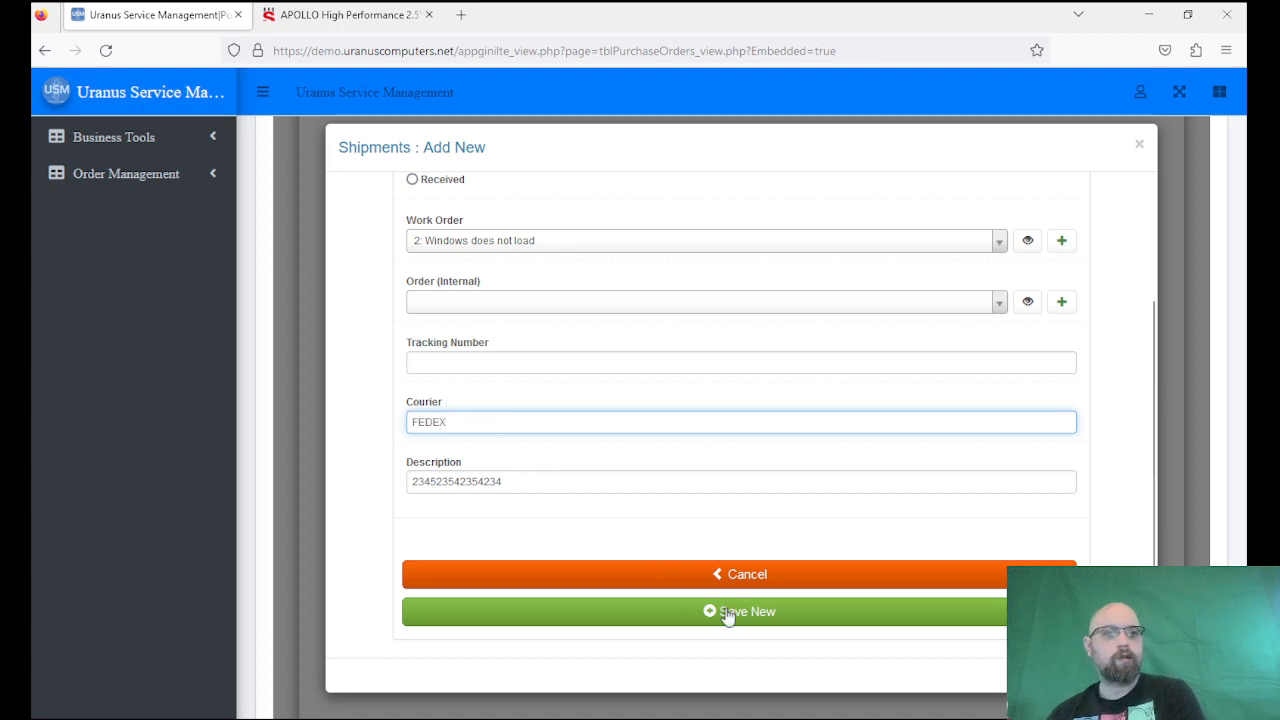
{"action": "left_click", "coordinate": [728, 612]}
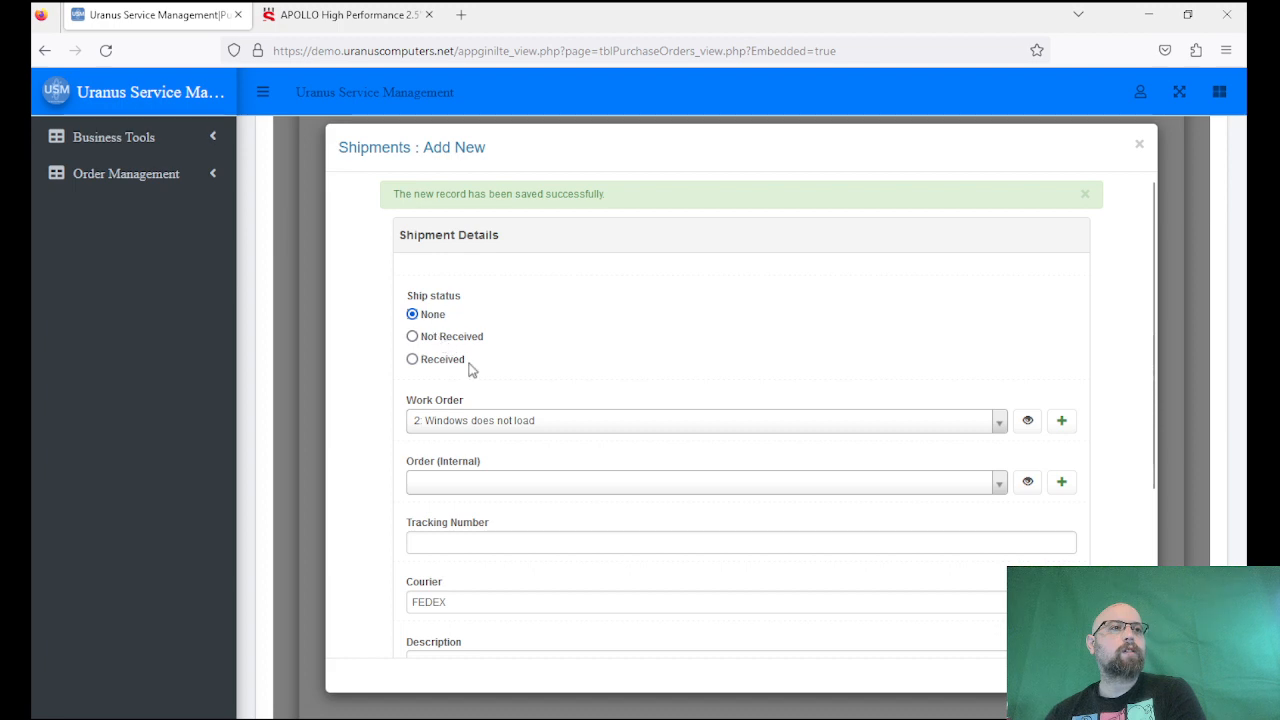
Review the saved shipment's fields and close the record.
{"action": "scroll", "coordinate": [560, 414], "scroll_direction": "down", "scroll_amount": 3}
{"action": "scroll", "coordinate": [657, 533], "scroll_direction": "up", "scroll_amount": 3}
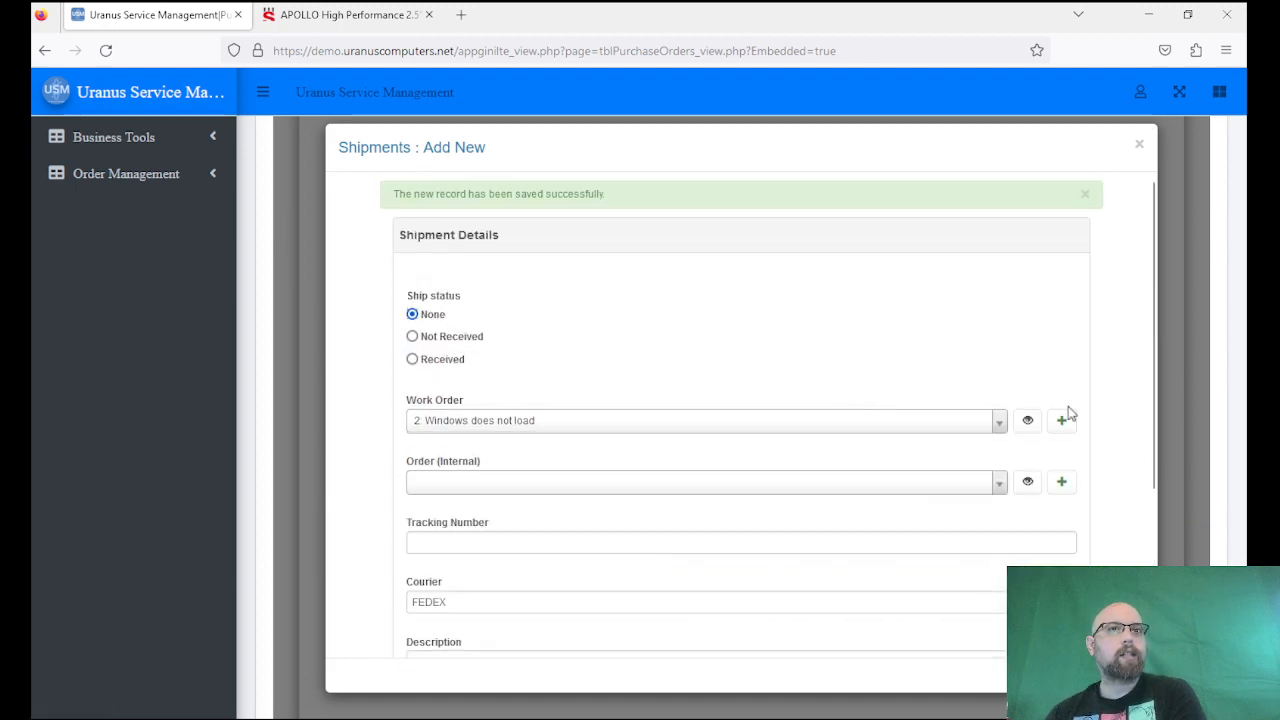
{"action": "scroll", "coordinate": [1063, 409], "scroll_direction": "down", "scroll_amount": 3}
{"action": "scroll", "coordinate": [1097, 206], "scroll_direction": "up", "scroll_amount": 3}
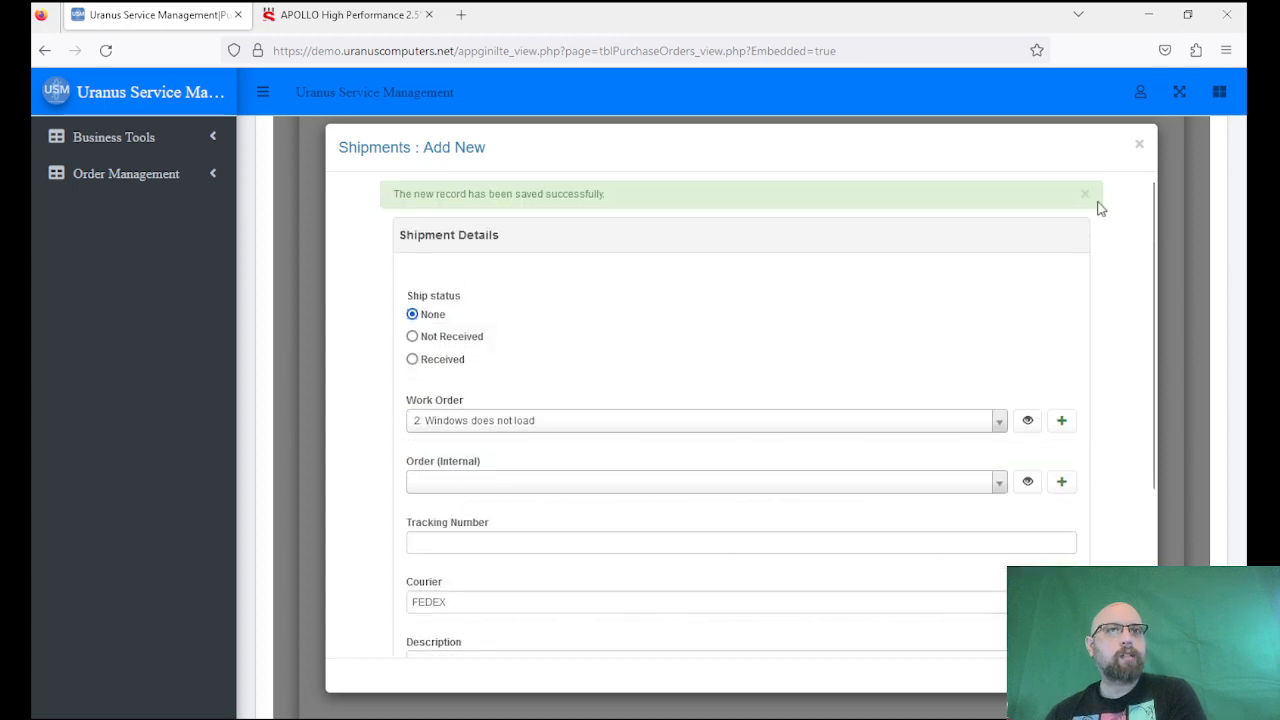
{"action": "left_click", "coordinate": [1139, 143]}
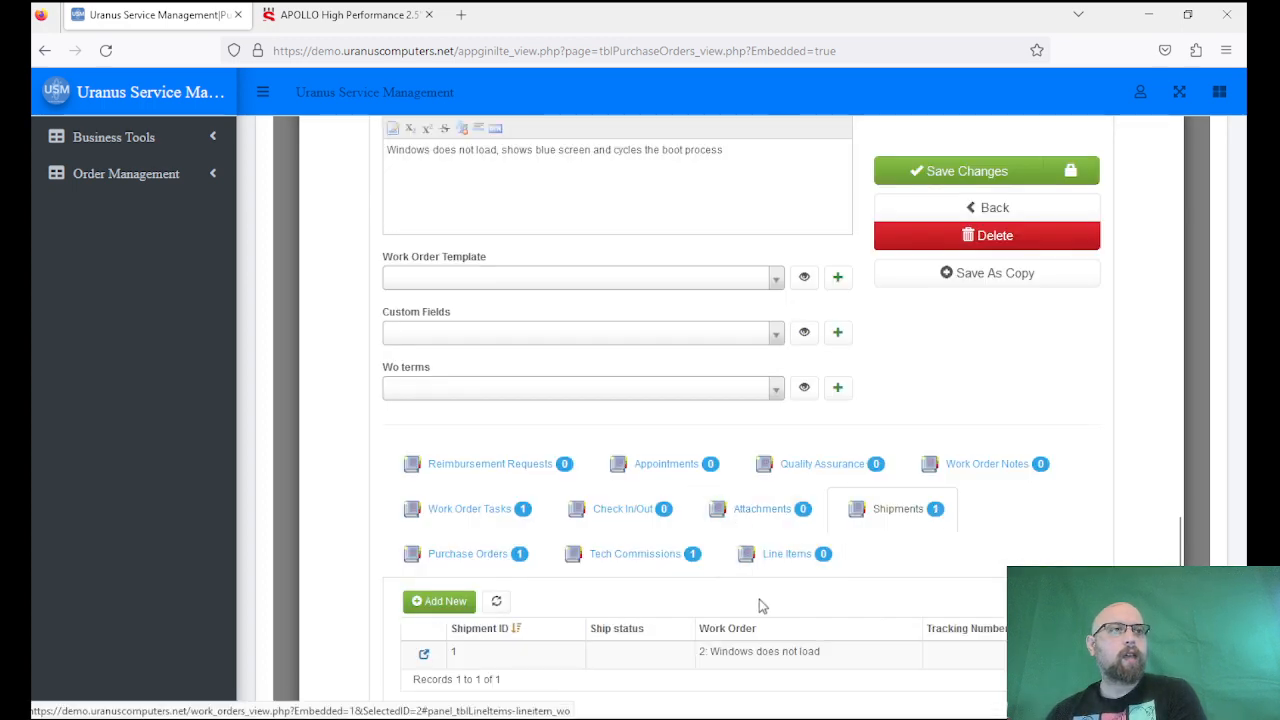
Go to Orders under Order Management and start a new order record.
{"action": "scroll", "coordinate": [361, 403], "scroll_direction": "up", "scroll_amount": 3}
{"action": "left_click", "coordinate": [155, 185]}
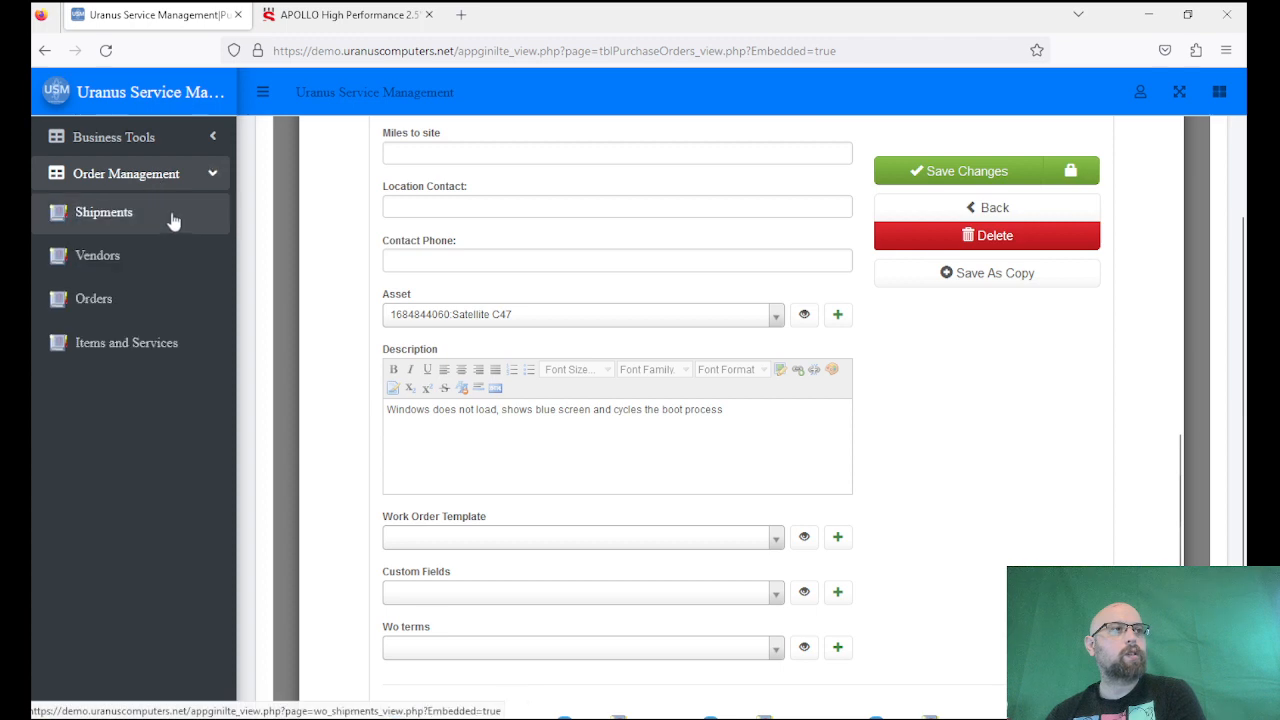
{"action": "left_click", "coordinate": [115, 298]}
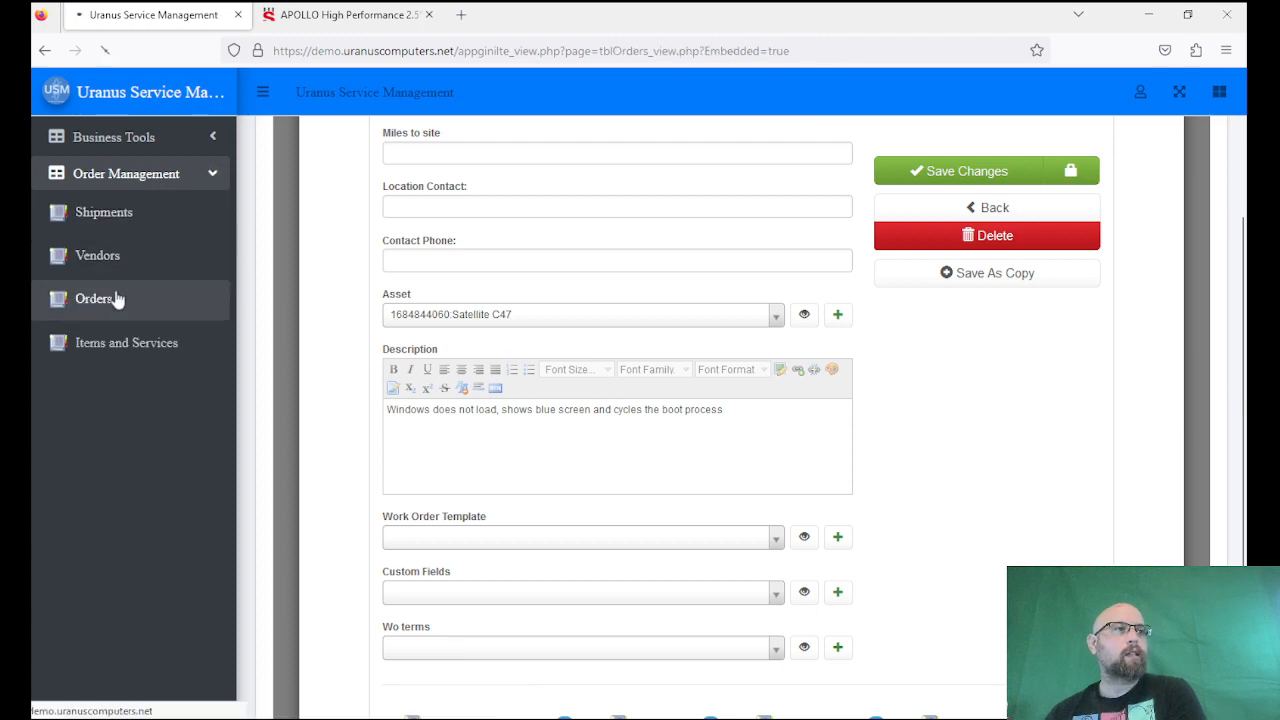
{"action": "left_click", "coordinate": [394, 350]}
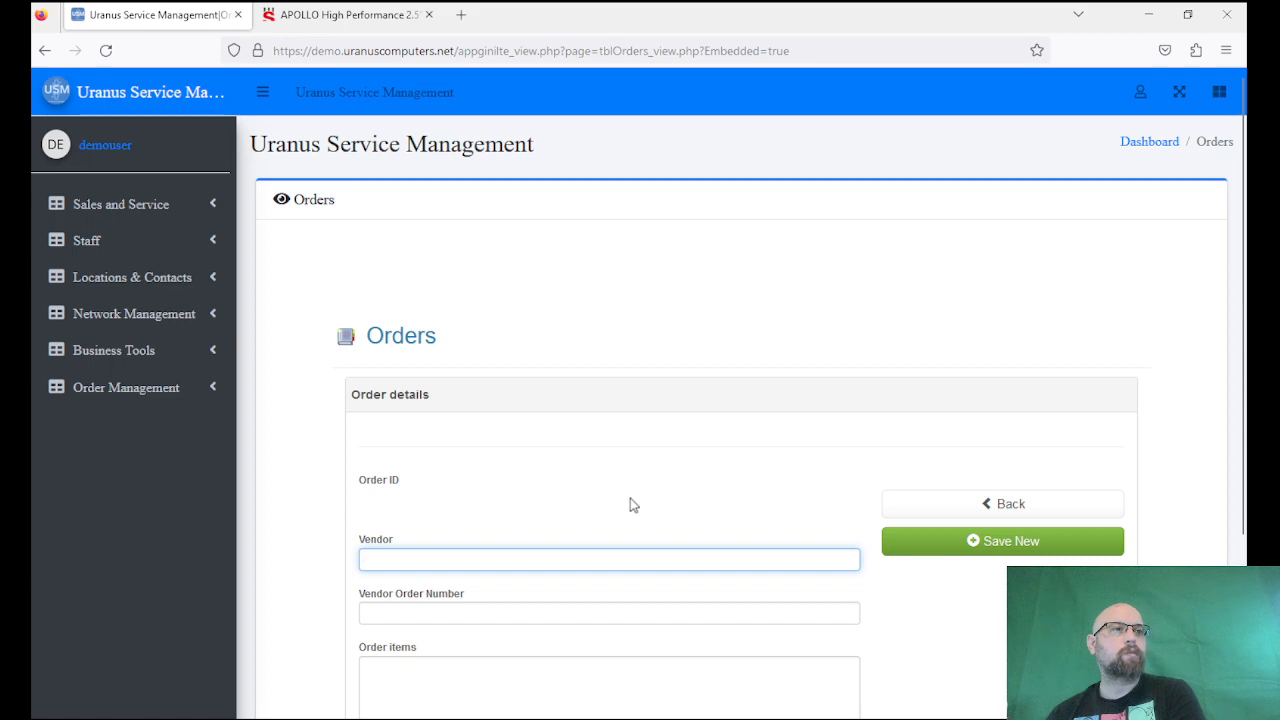
Fill in the new order with vendor Mobile Sentrix and the vendor order number, and save it as a new record.
{"action": "scroll", "coordinate": [630, 500], "scroll_direction": "down", "scroll_amount": 2}
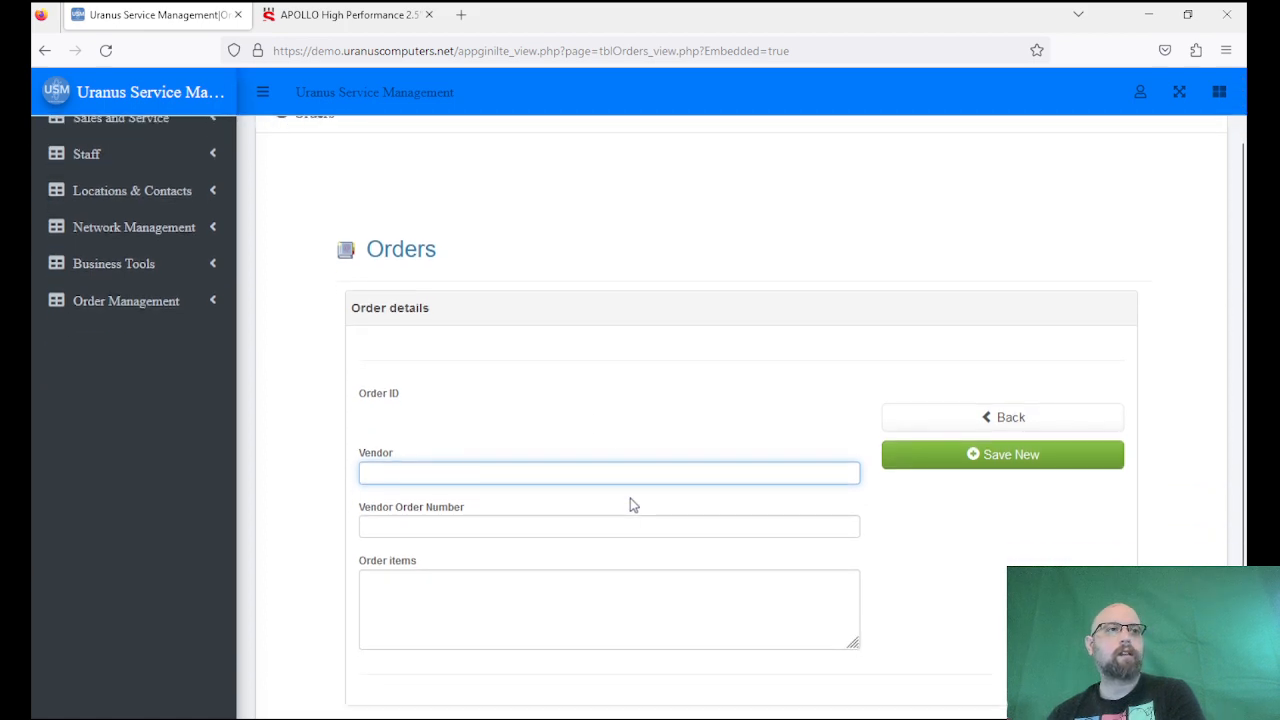
{"action": "left_click", "coordinate": [131, 312]}
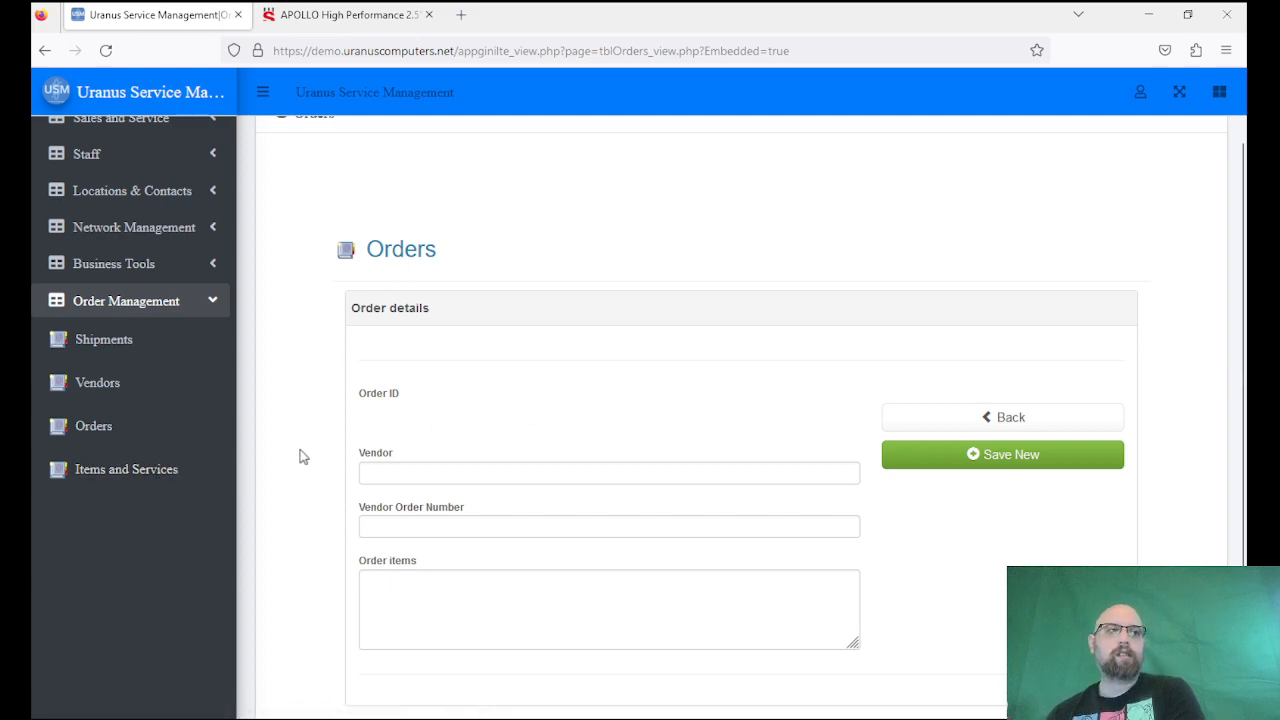
{"action": "scroll", "coordinate": [303, 456], "scroll_direction": "down", "scroll_amount": 3}
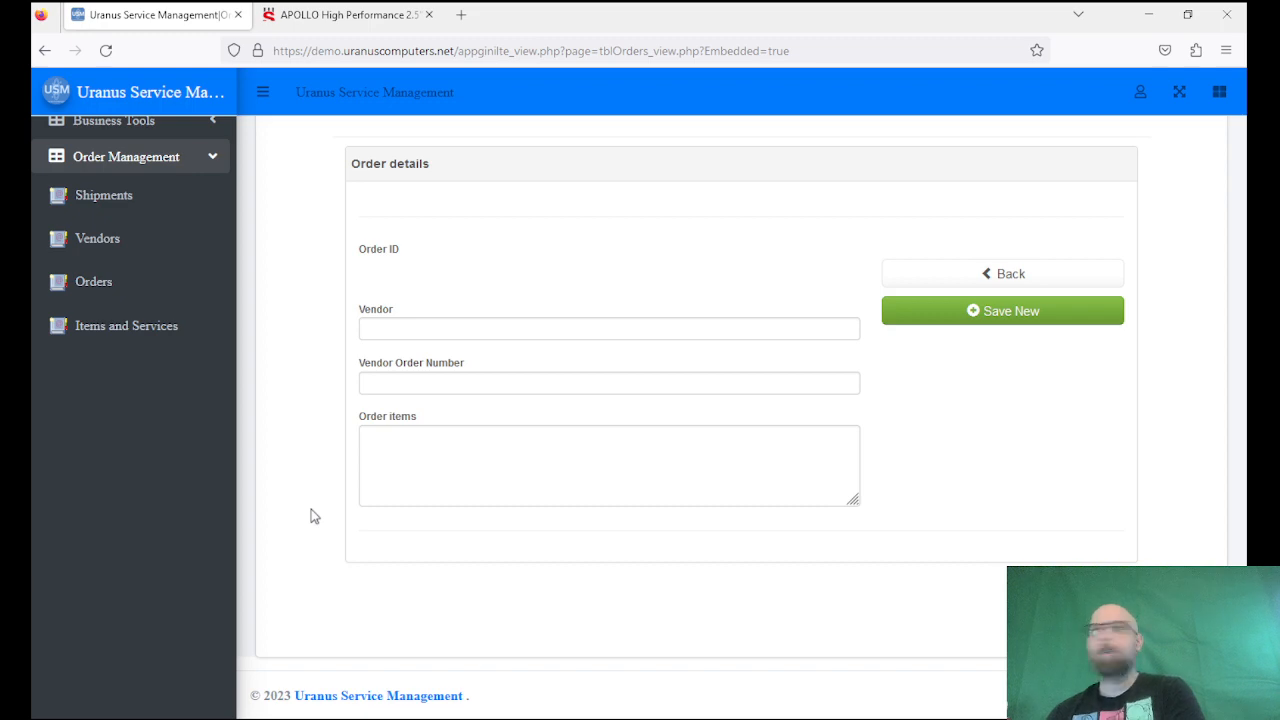
{"action": "scroll", "coordinate": [324, 516], "scroll_direction": "up", "scroll_amount": 2}
{"action": "left_click", "coordinate": [421, 410]}
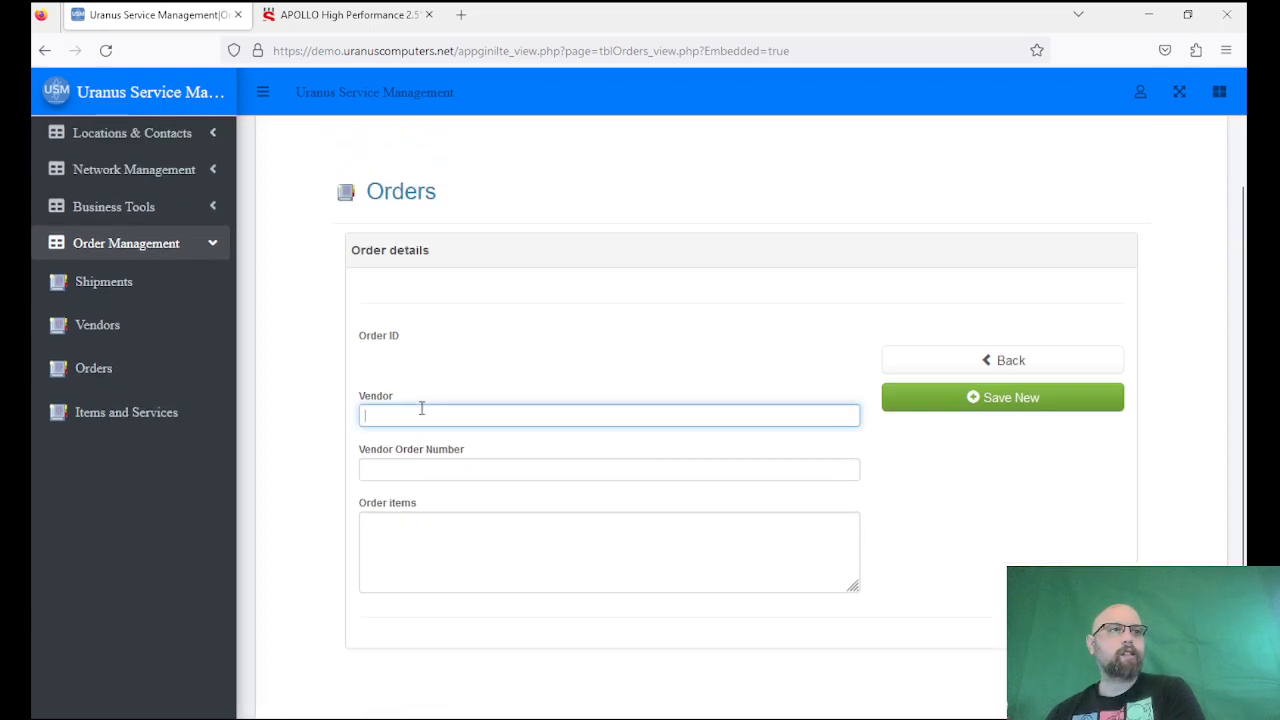
{"action": "type", "text": "Mobile"}
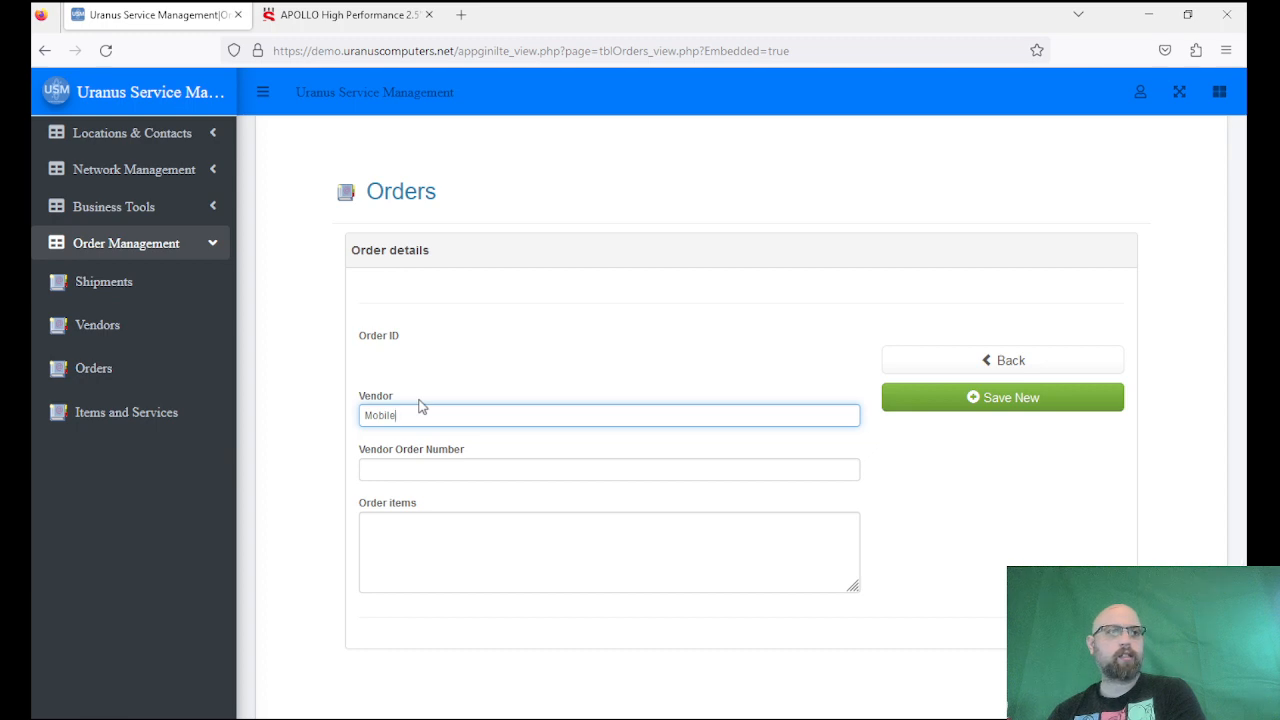
{"action": "type", "text": " Sent"}
{"action": "key", "text": "Tab"}
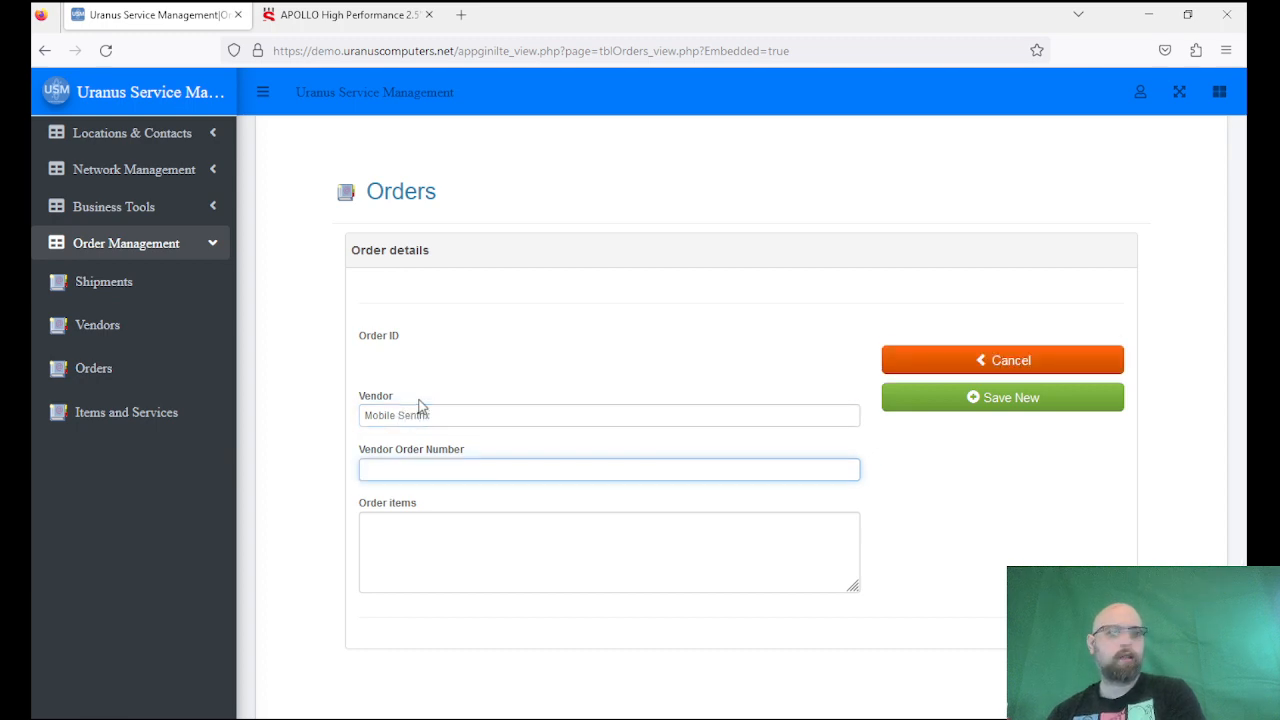
{"action": "type", "text": "234523452352345"}
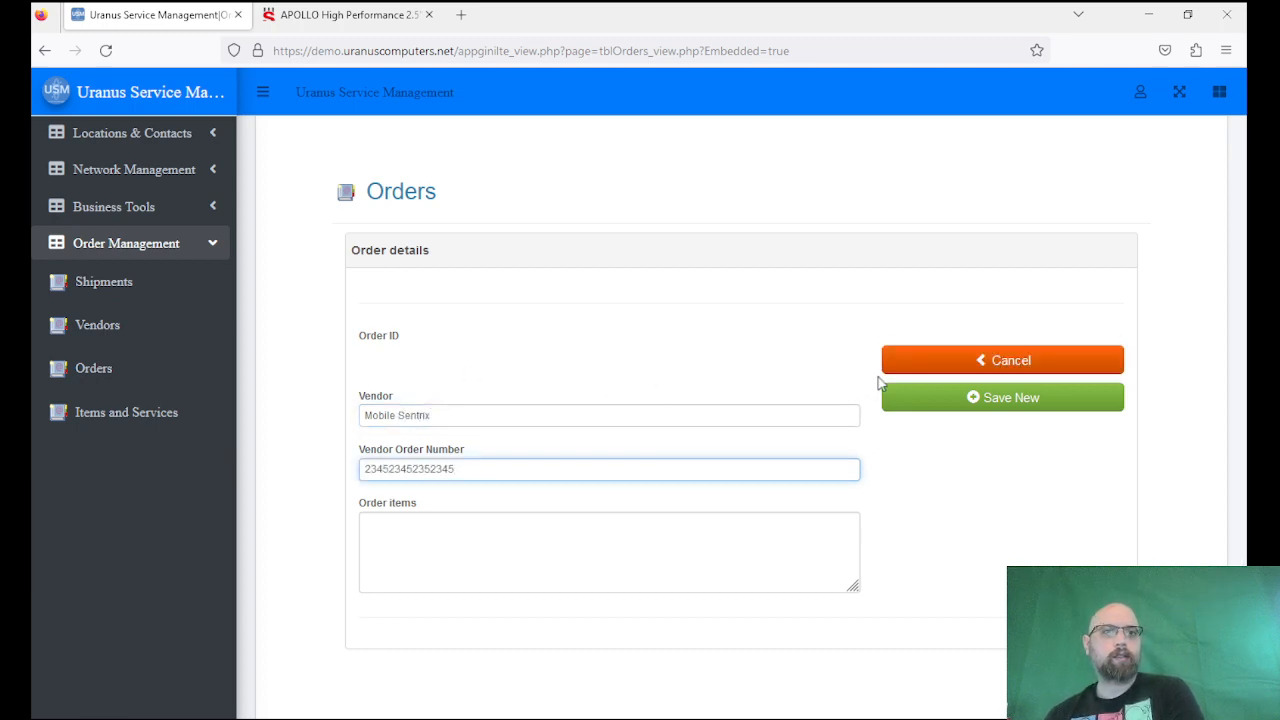
{"action": "left_click", "coordinate": [922, 400]}
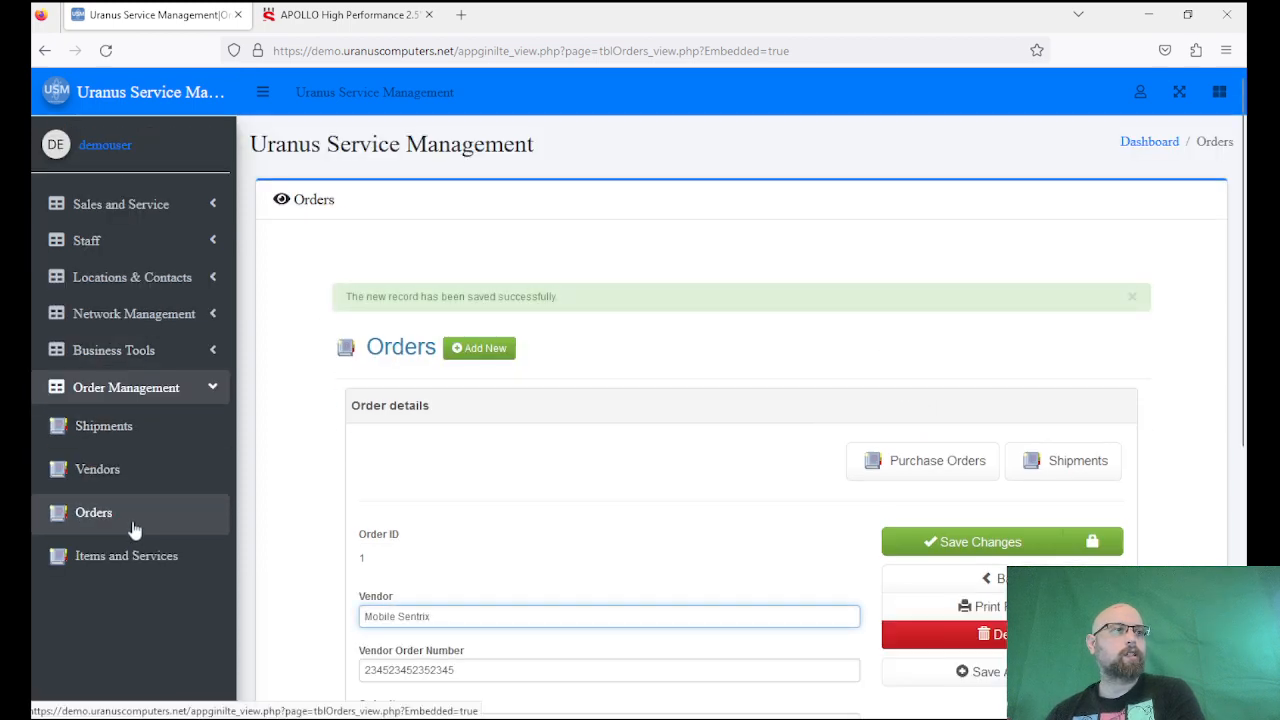
Open the existing FEDEX shipment, link it to the Mobile Sentrix order as its internal order, and save the changes.
{"action": "left_click", "coordinate": [118, 430]}
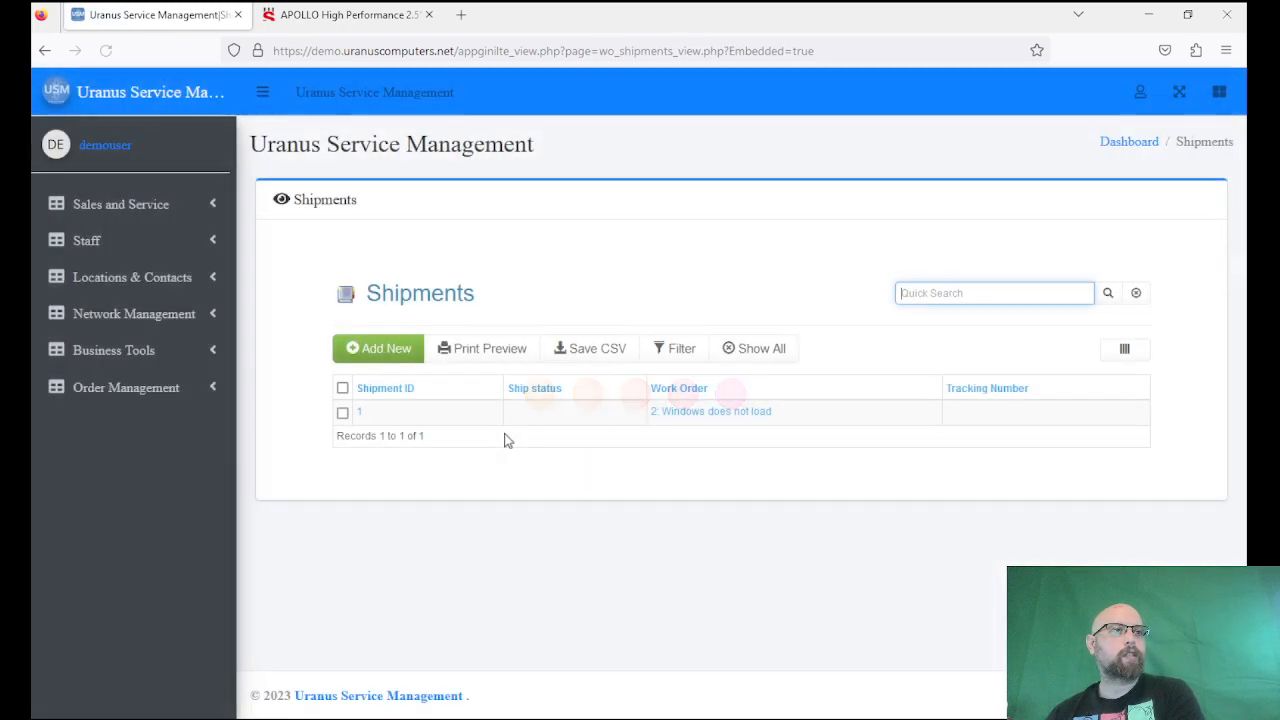
{"action": "left_click", "coordinate": [395, 412]}
{"action": "scroll", "coordinate": [586, 530], "scroll_direction": "down", "scroll_amount": 3}
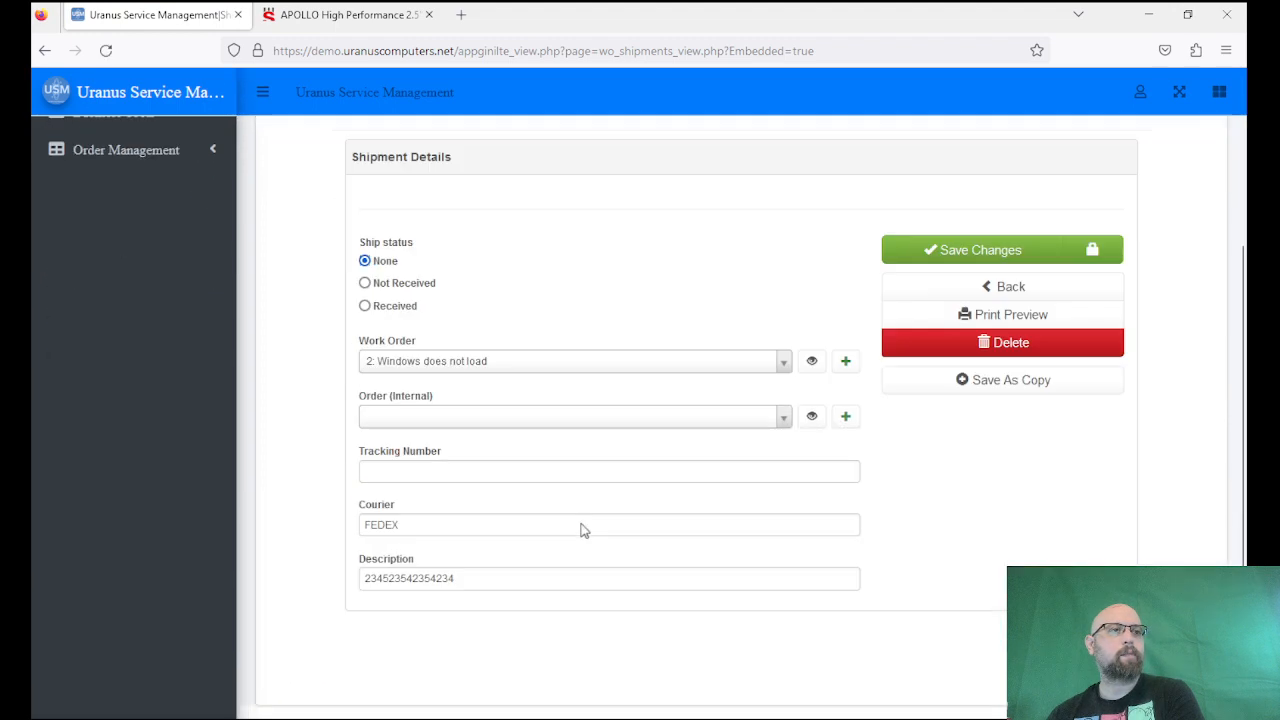
{"action": "left_click", "coordinate": [450, 388]}
{"action": "left_click", "coordinate": [397, 440]}
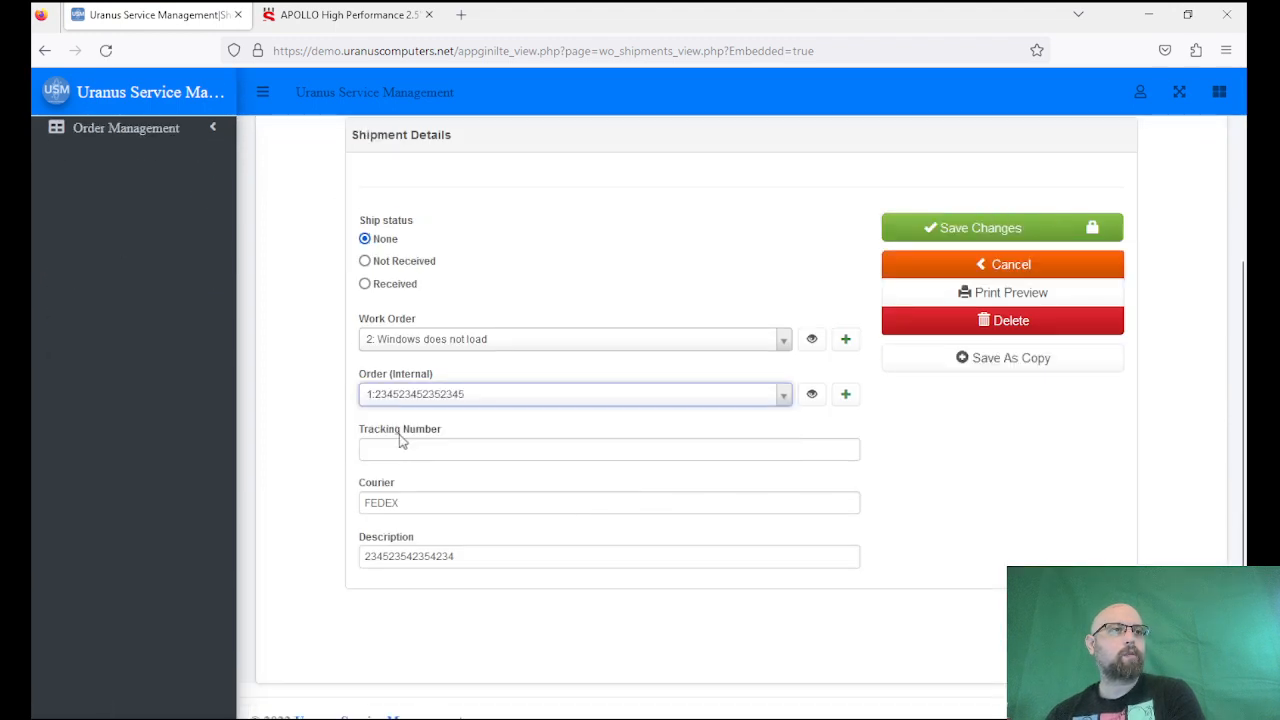
{"action": "left_click", "coordinate": [932, 226]}
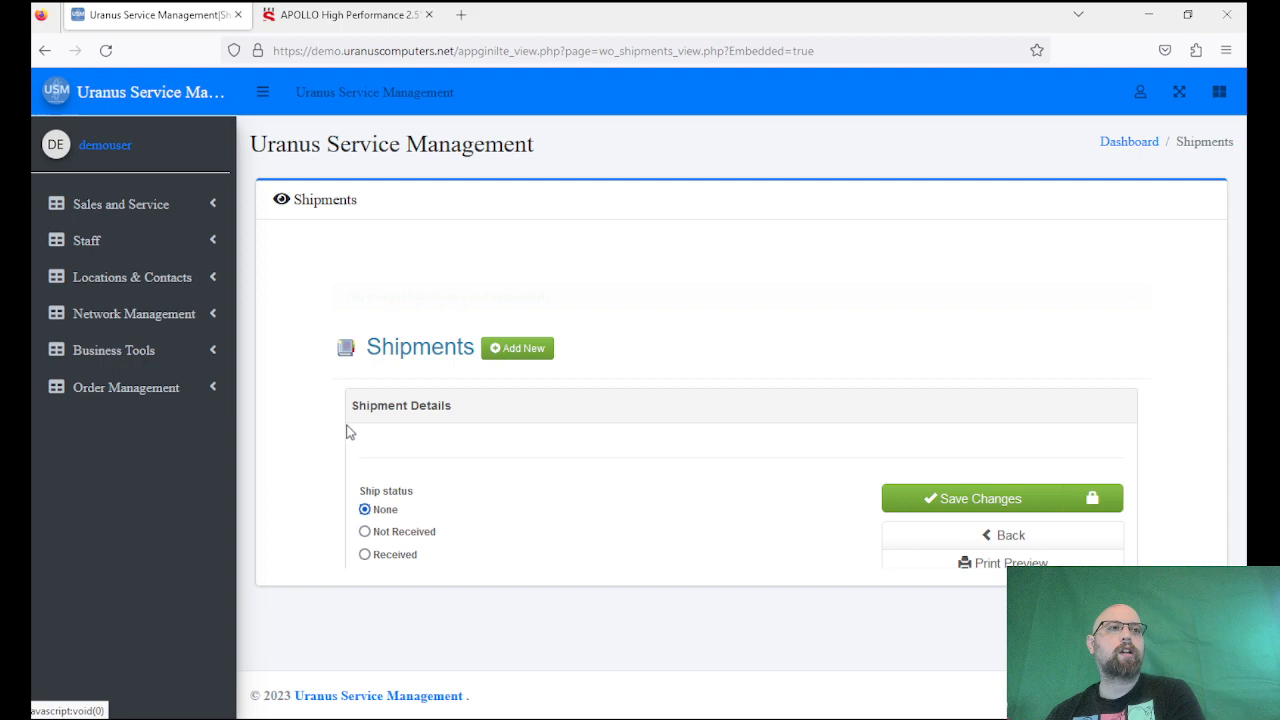
Open the "Windows does not load" work order and view its list of shipments.
{"action": "left_click", "coordinate": [126, 388]}
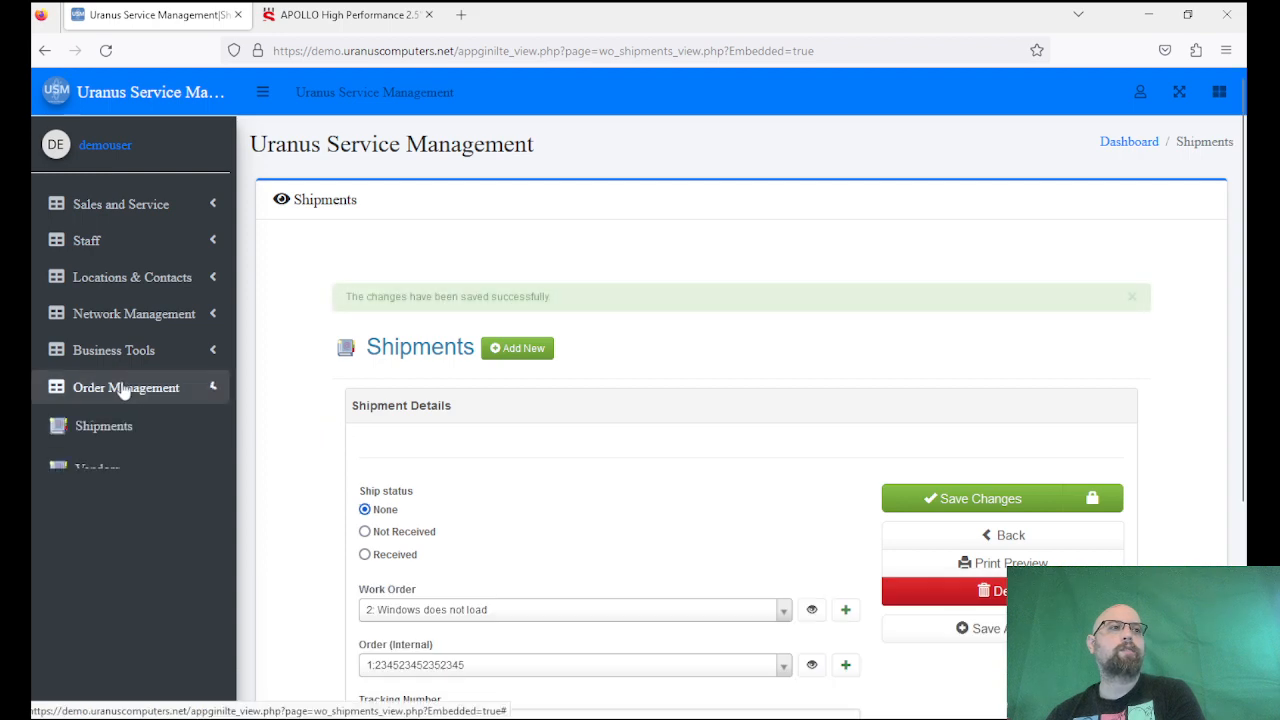
{"action": "left_click", "coordinate": [147, 206]}
{"action": "left_click", "coordinate": [135, 300]}
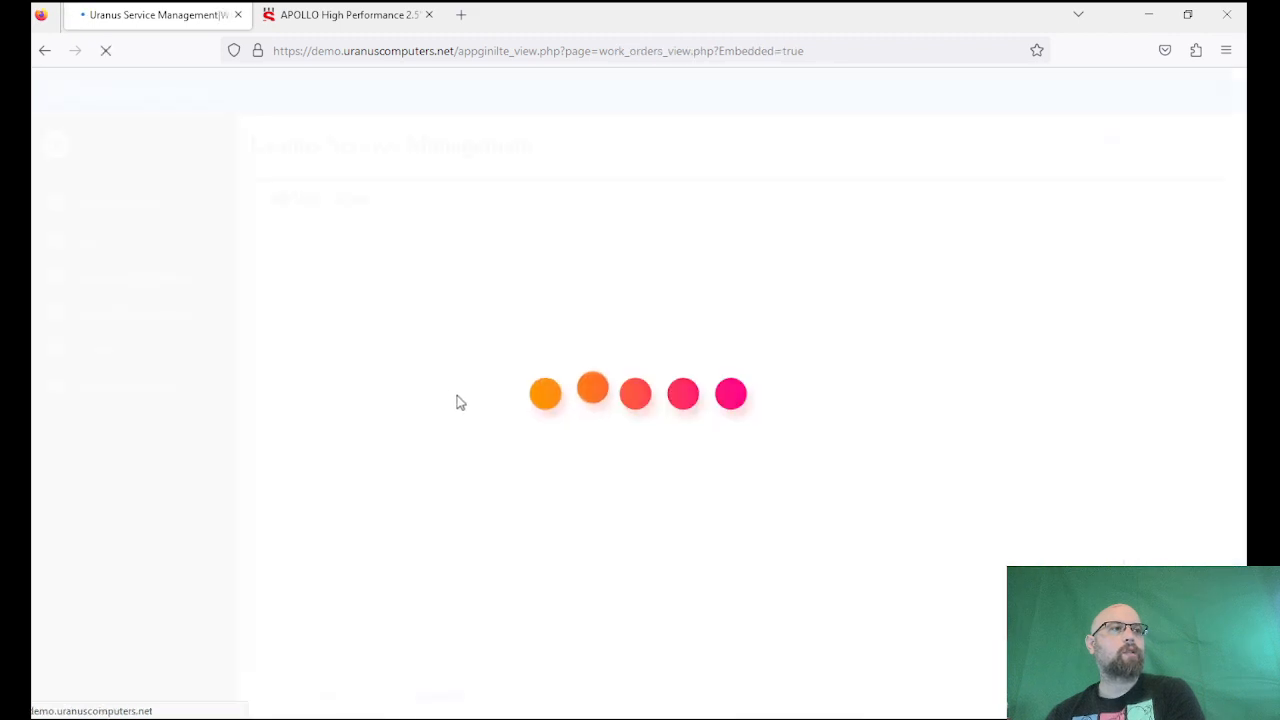
{"action": "left_click", "coordinate": [458, 413]}
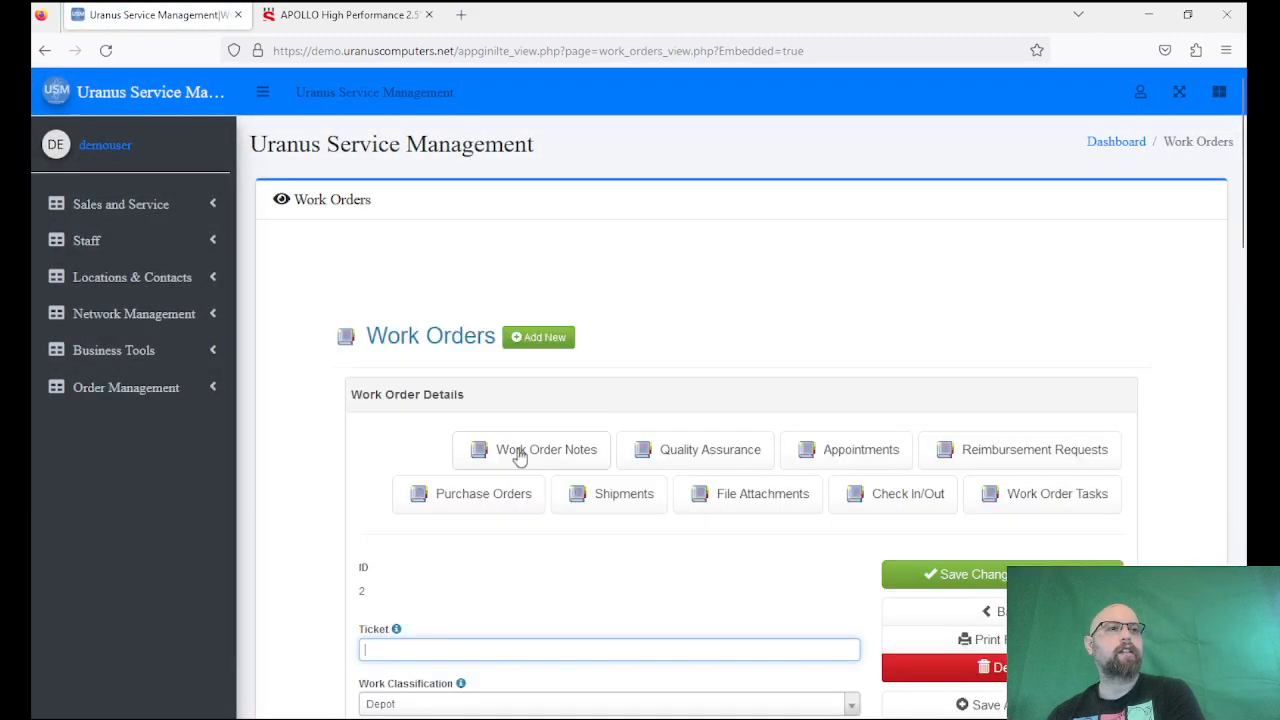
{"action": "scroll", "coordinate": [296, 425], "scroll_direction": "down", "scroll_amount": 3}
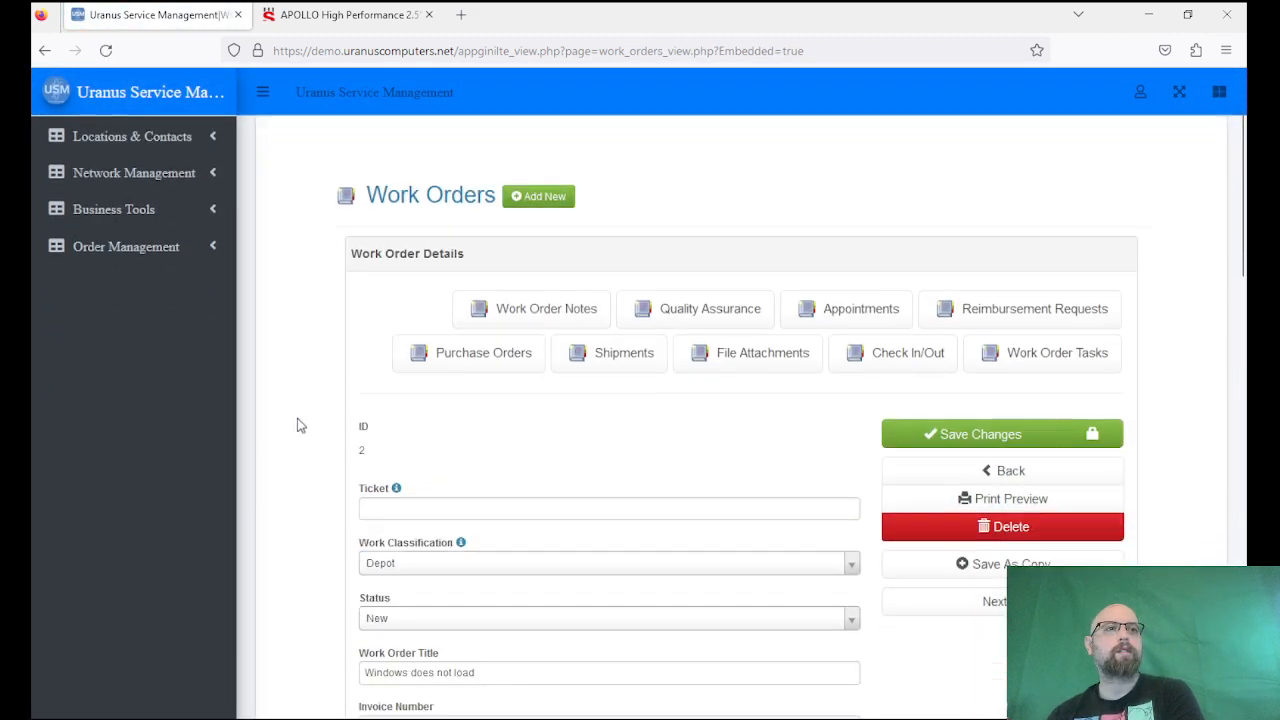
{"action": "scroll", "coordinate": [296, 425], "scroll_direction": "down", "scroll_amount": 9}
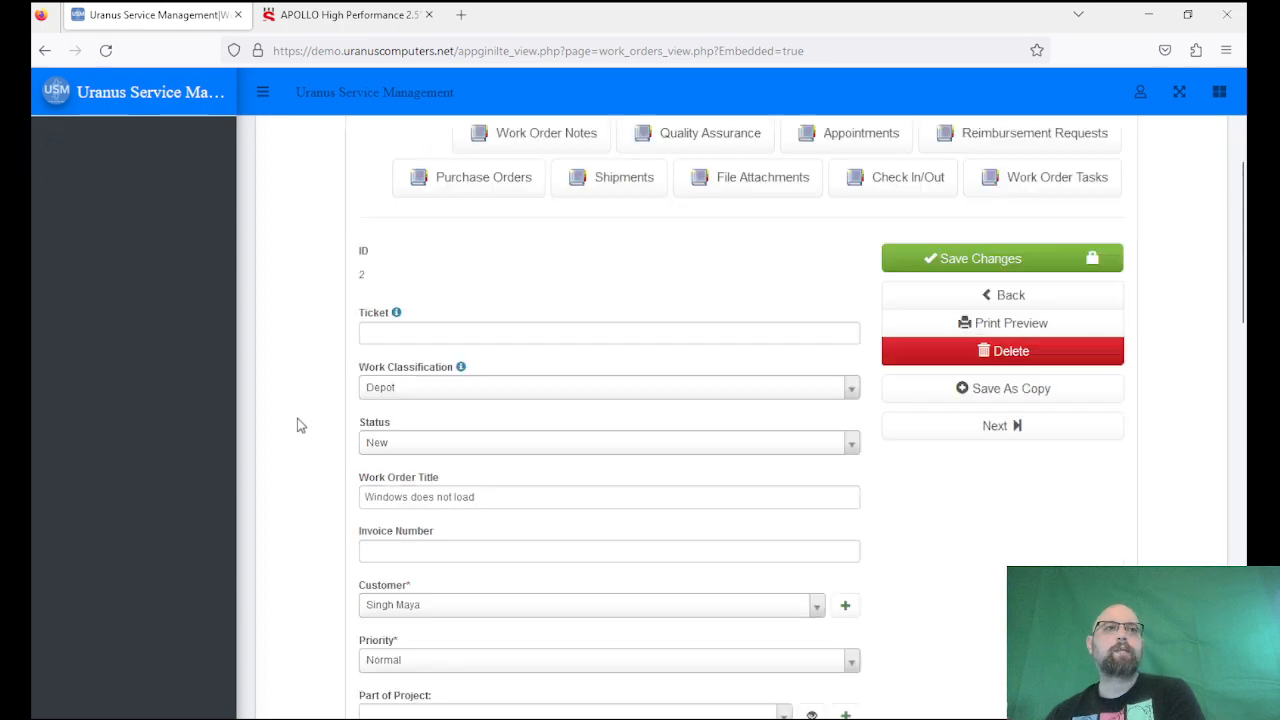
{"action": "scroll", "coordinate": [296, 425], "scroll_direction": "up", "scroll_amount": 9}
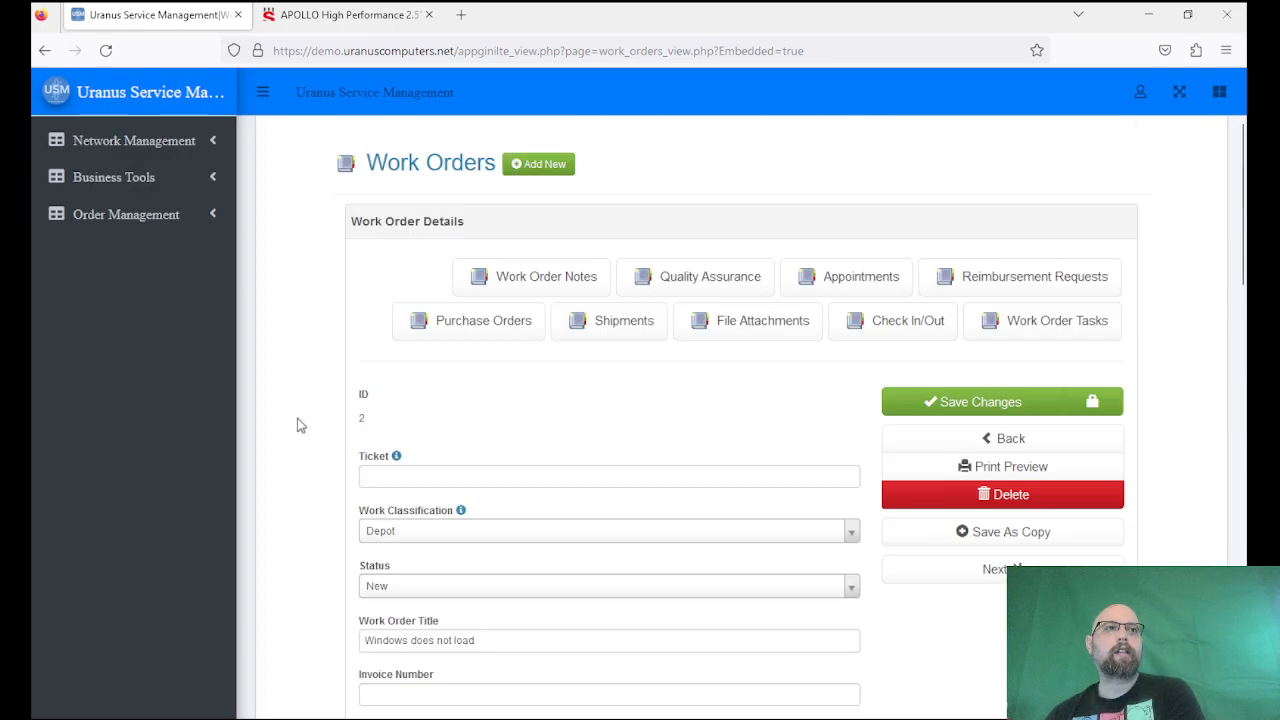
{"action": "left_click", "coordinate": [614, 323]}
{"action": "left_click", "coordinate": [669, 456]}
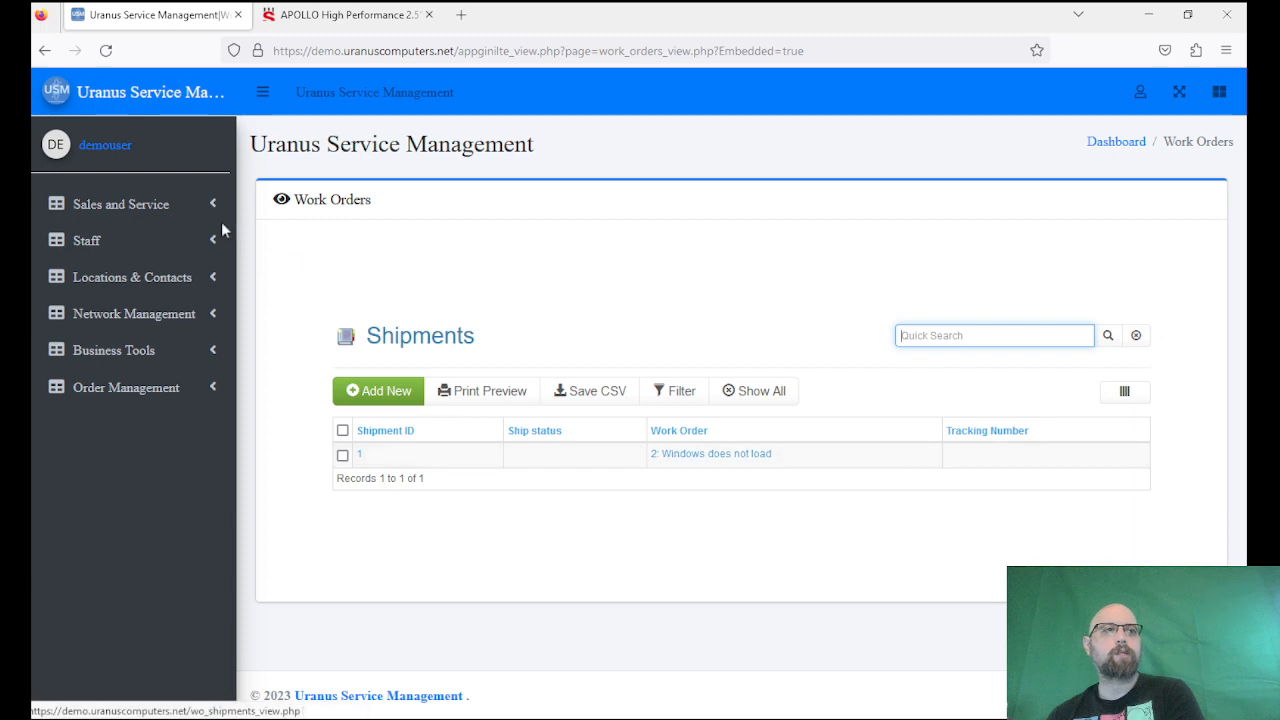
Open the shipment from within the work order record, set its tracking number to 12345, save the changes and close it.
{"action": "scroll", "coordinate": [518, 438], "scroll_direction": "down", "scroll_amount": 15}
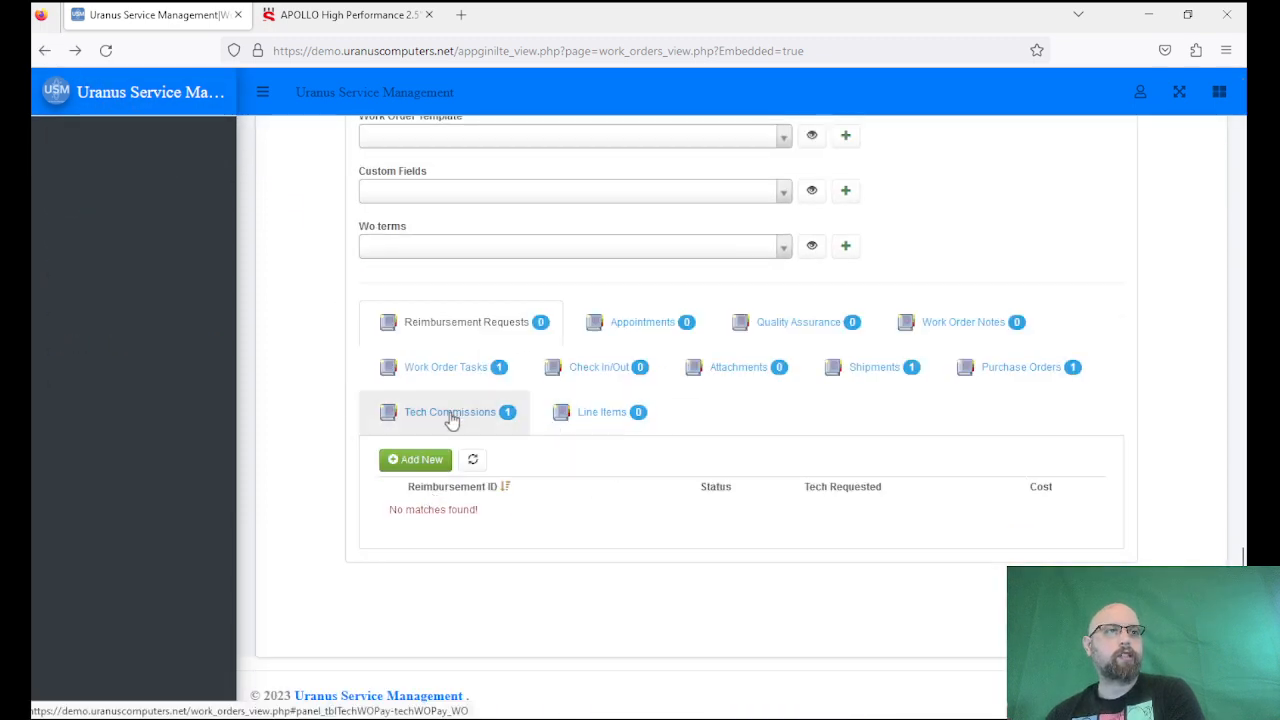
{"action": "left_click", "coordinate": [895, 371]}
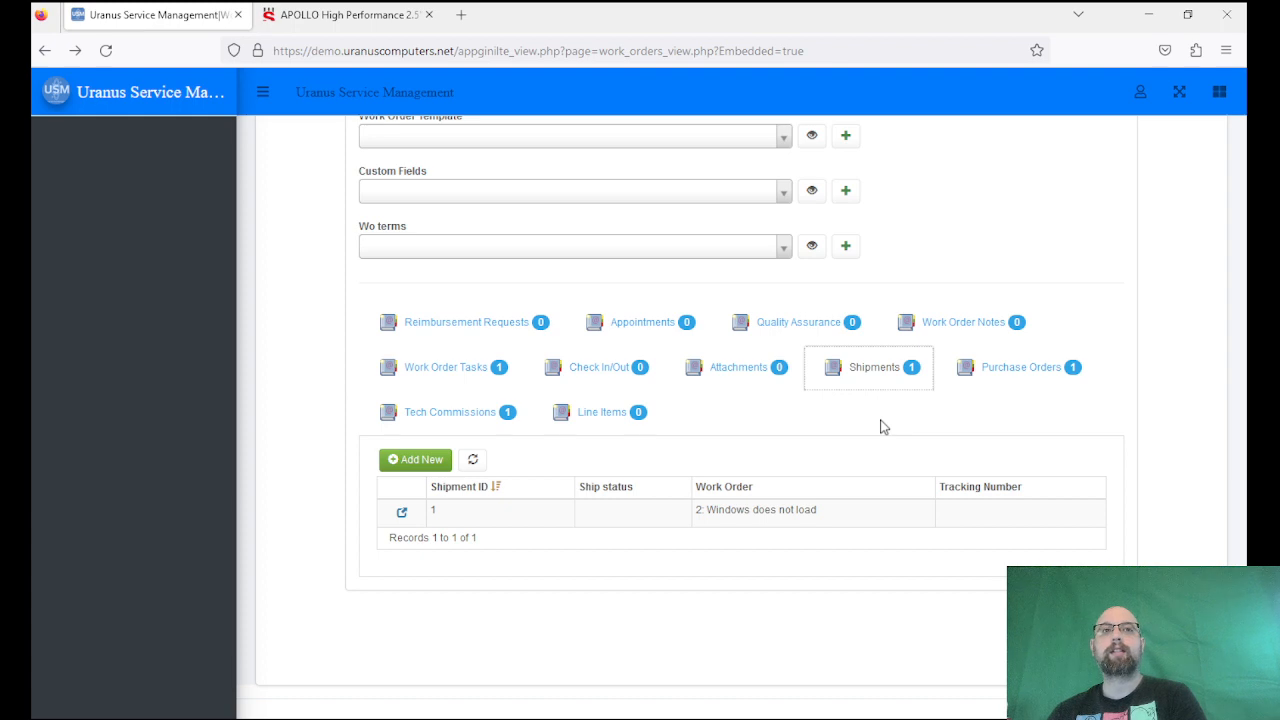
{"action": "left_click", "coordinate": [402, 514]}
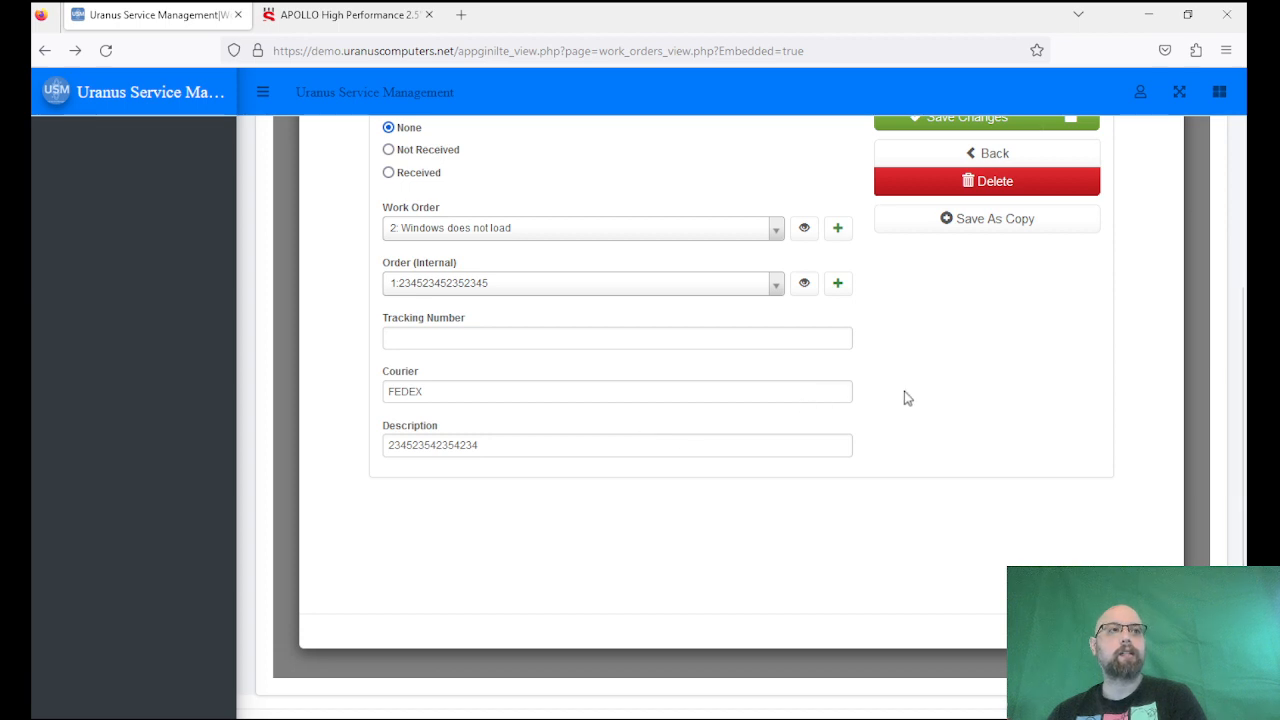
{"action": "left_click", "coordinate": [535, 339]}
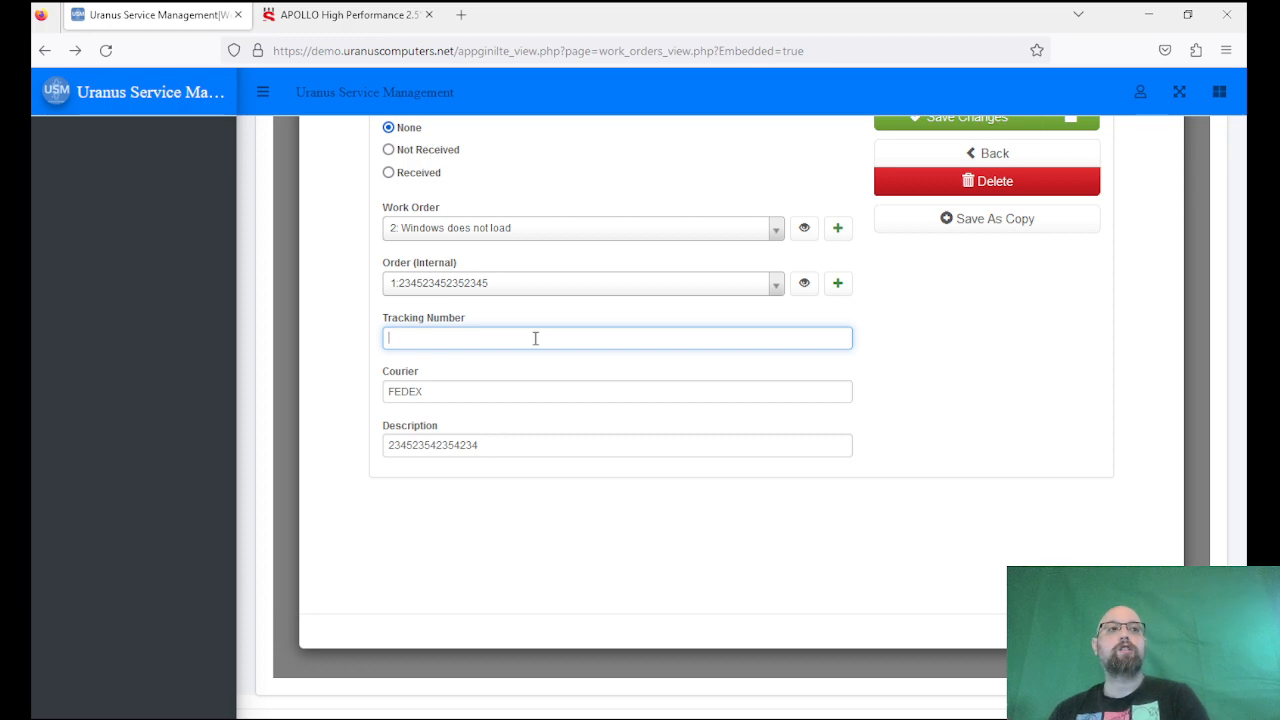
{"action": "type", "text": "12345"}
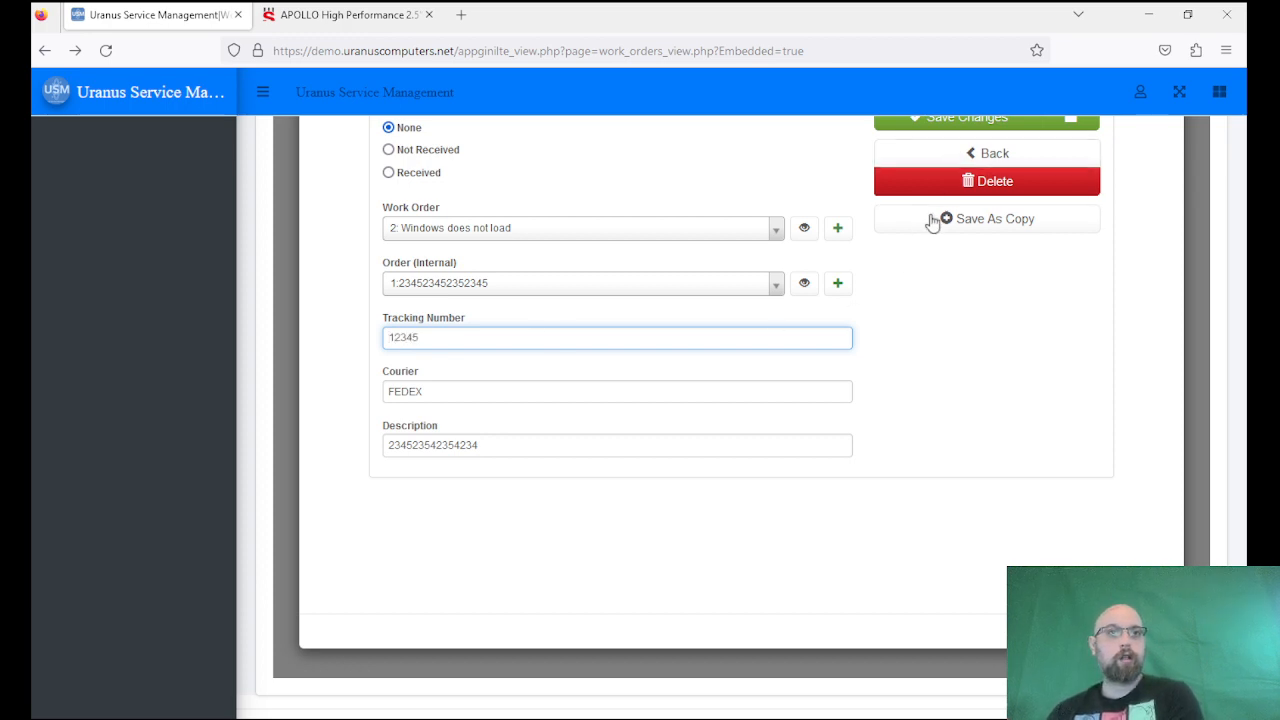
{"action": "scroll", "coordinate": [934, 220], "scroll_direction": "up", "scroll_amount": 3}
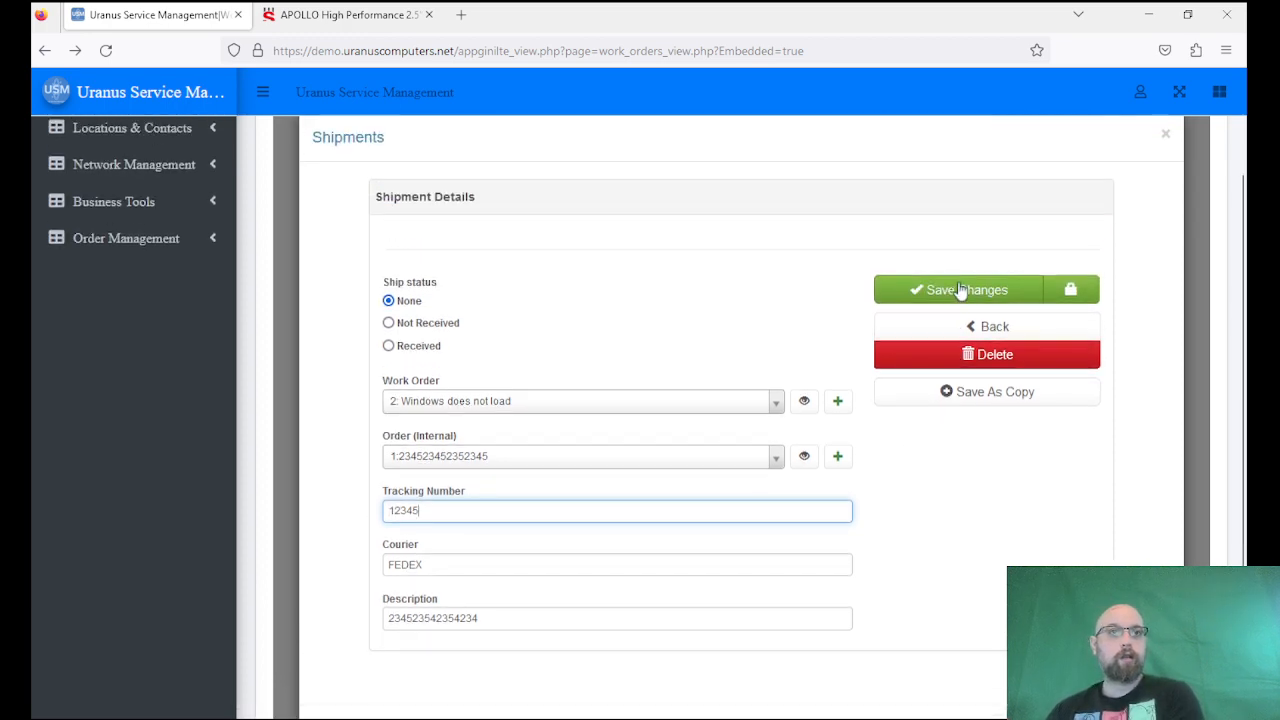
{"action": "left_click", "coordinate": [960, 289]}
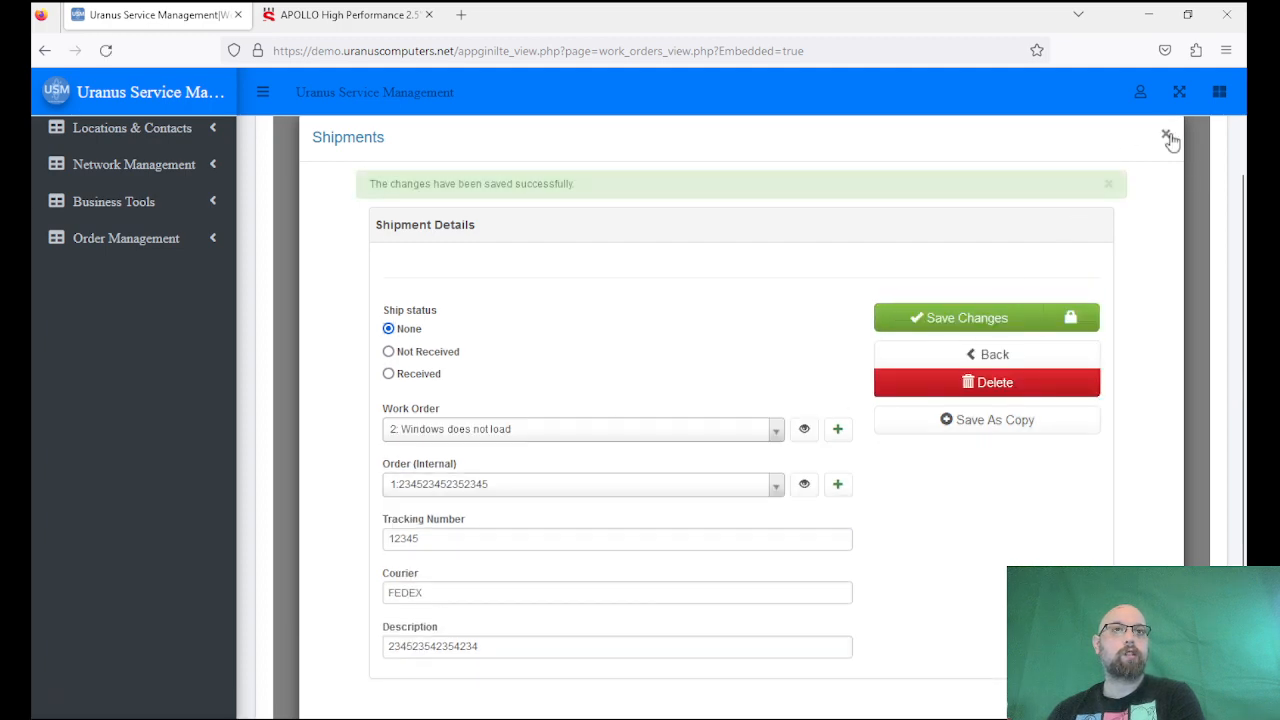
{"action": "left_click", "coordinate": [1166, 134]}
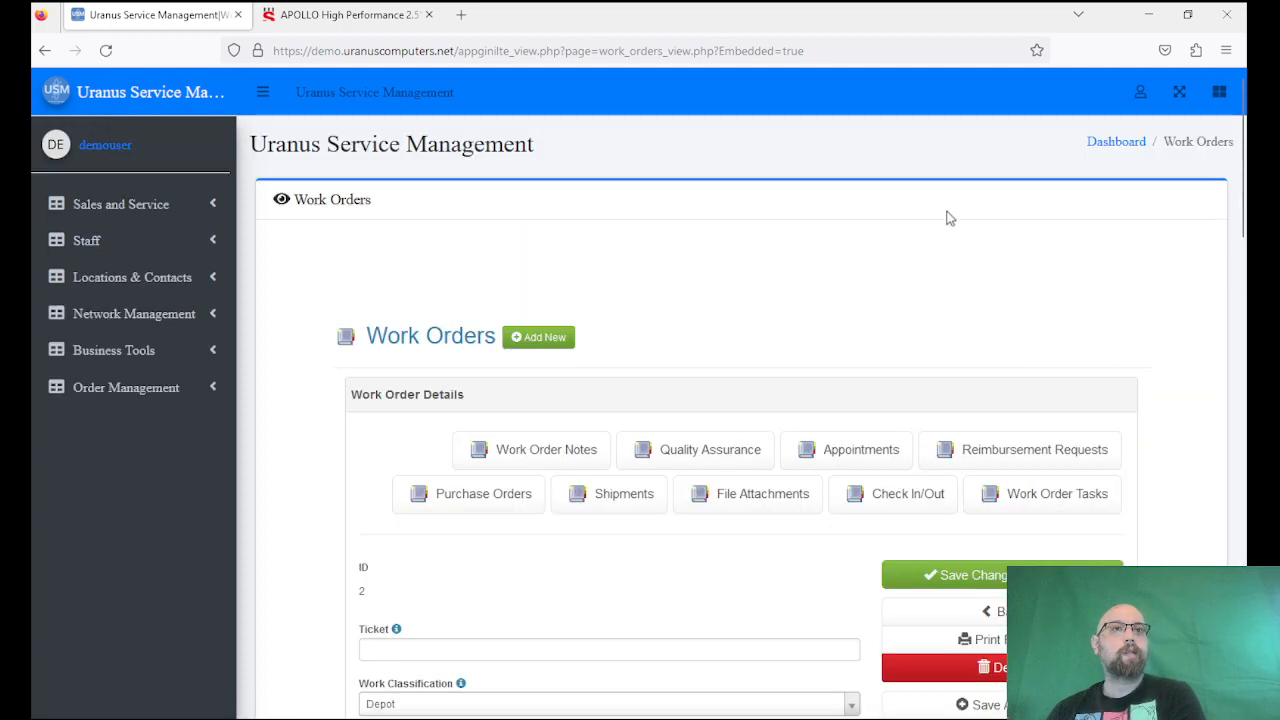
Go to Shipments under Order Management and search the list for tracking number 12345.
{"action": "left_click", "coordinate": [90, 100]}
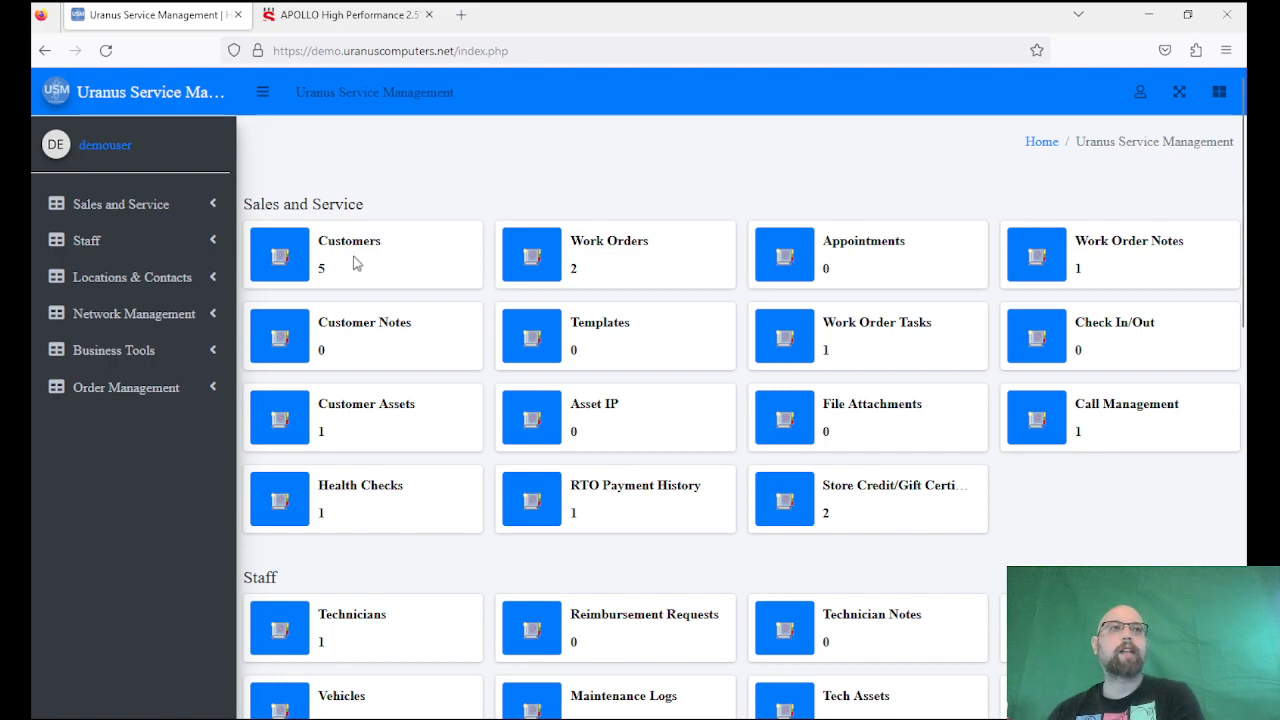
{"action": "left_click", "coordinate": [114, 400]}
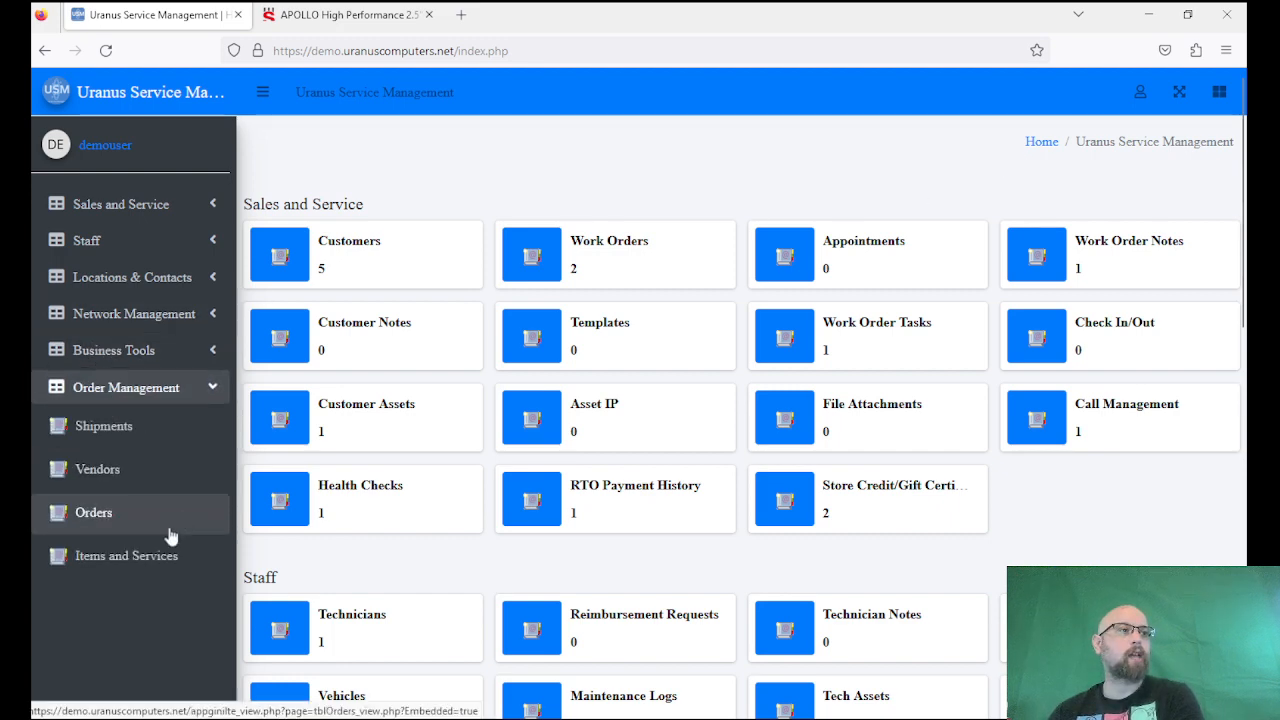
{"action": "left_click", "coordinate": [124, 438]}
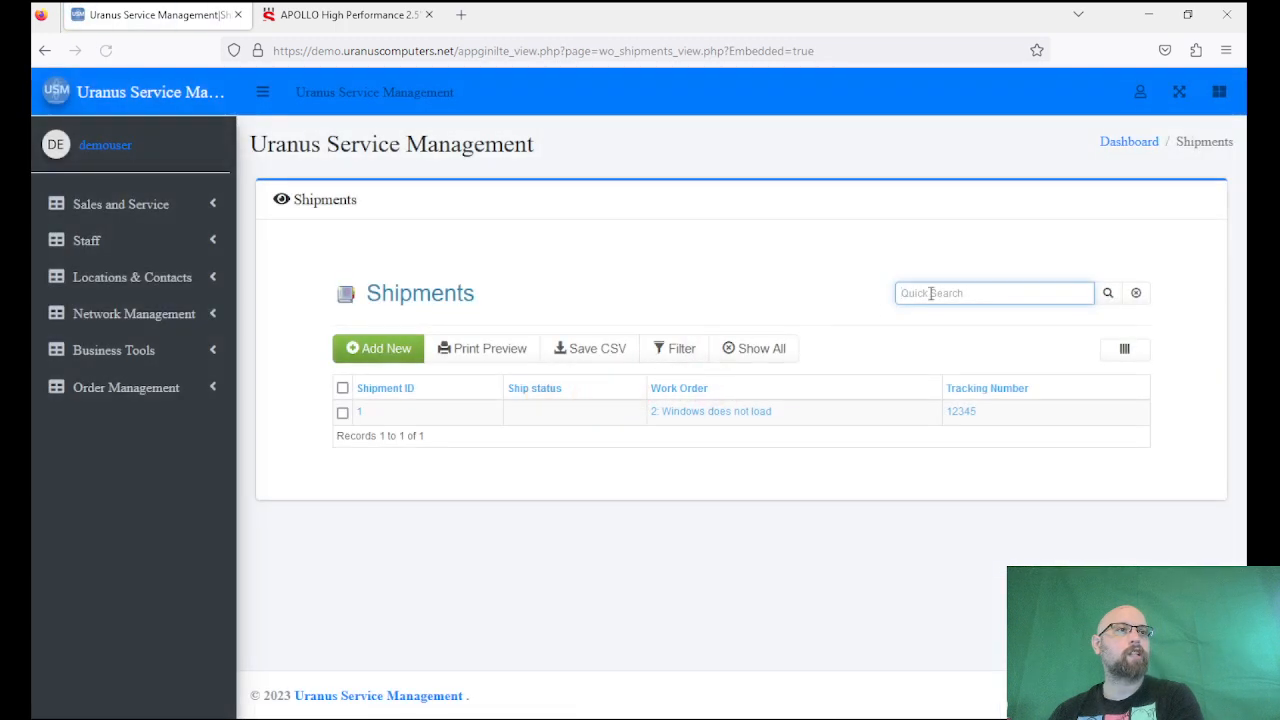
{"action": "type", "text": "performance-2-5-ssd-3d-tlc-nand-256gb"}
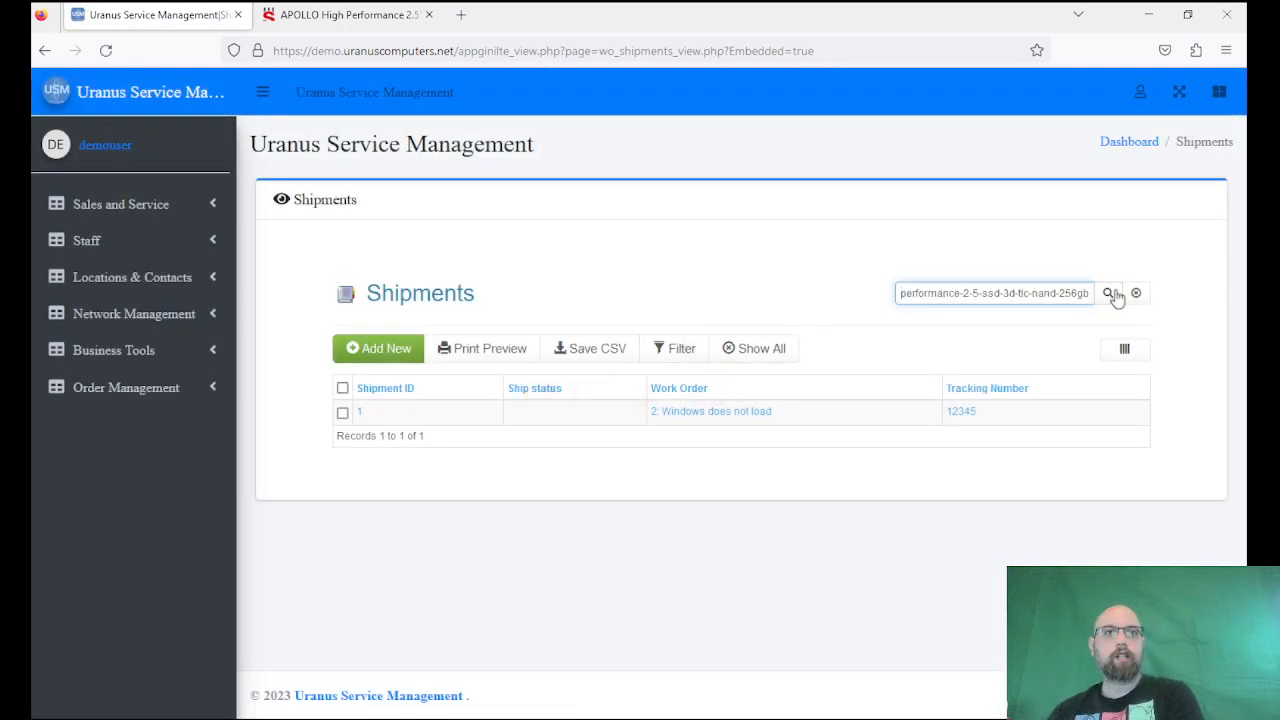
{"action": "key", "text": "ctrl+a"}
{"action": "type", "text": "12345"}
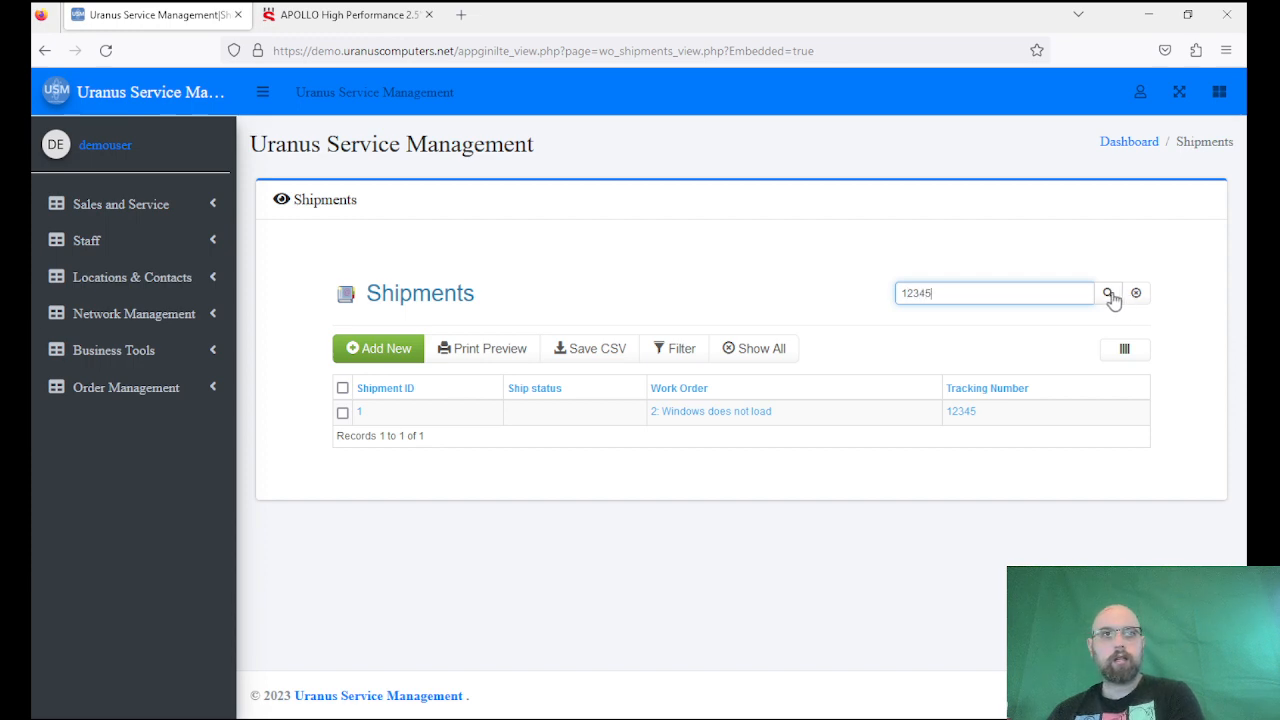
{"action": "left_click", "coordinate": [1108, 293]}
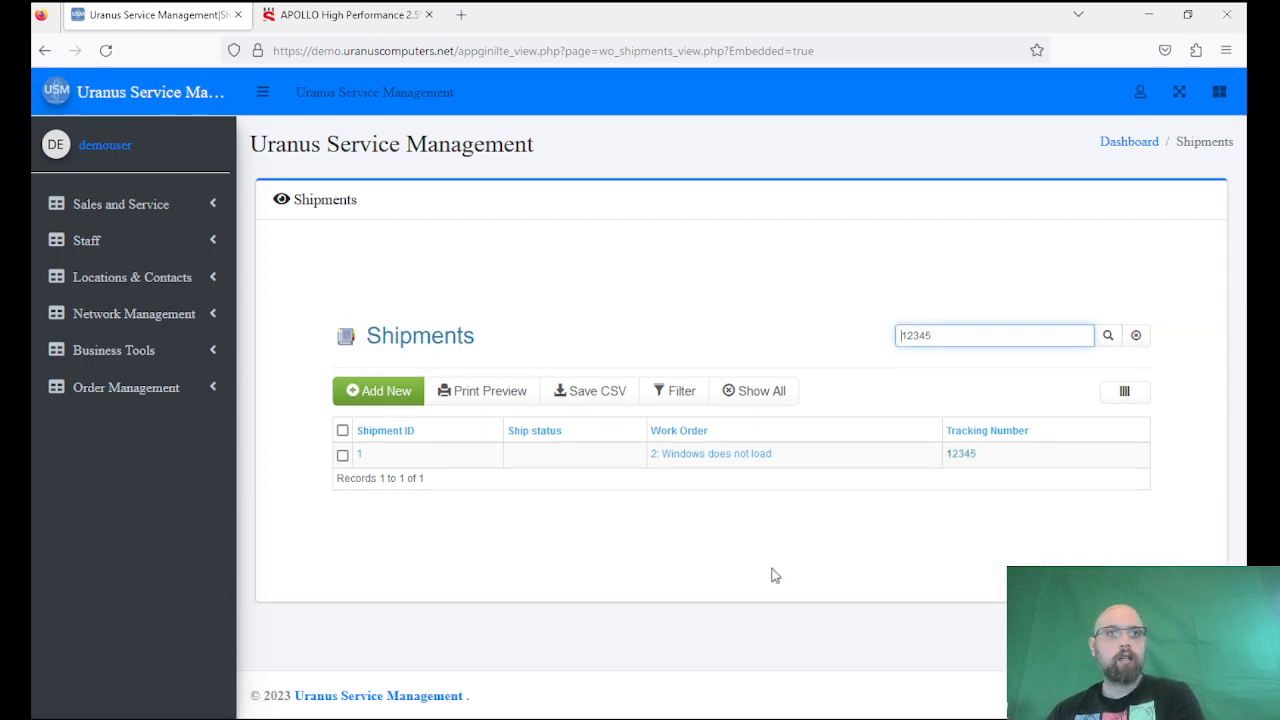
Open the shipment with tracking number 12345, set its ship status to Received and save the changes.
{"action": "left_click", "coordinate": [987, 464]}
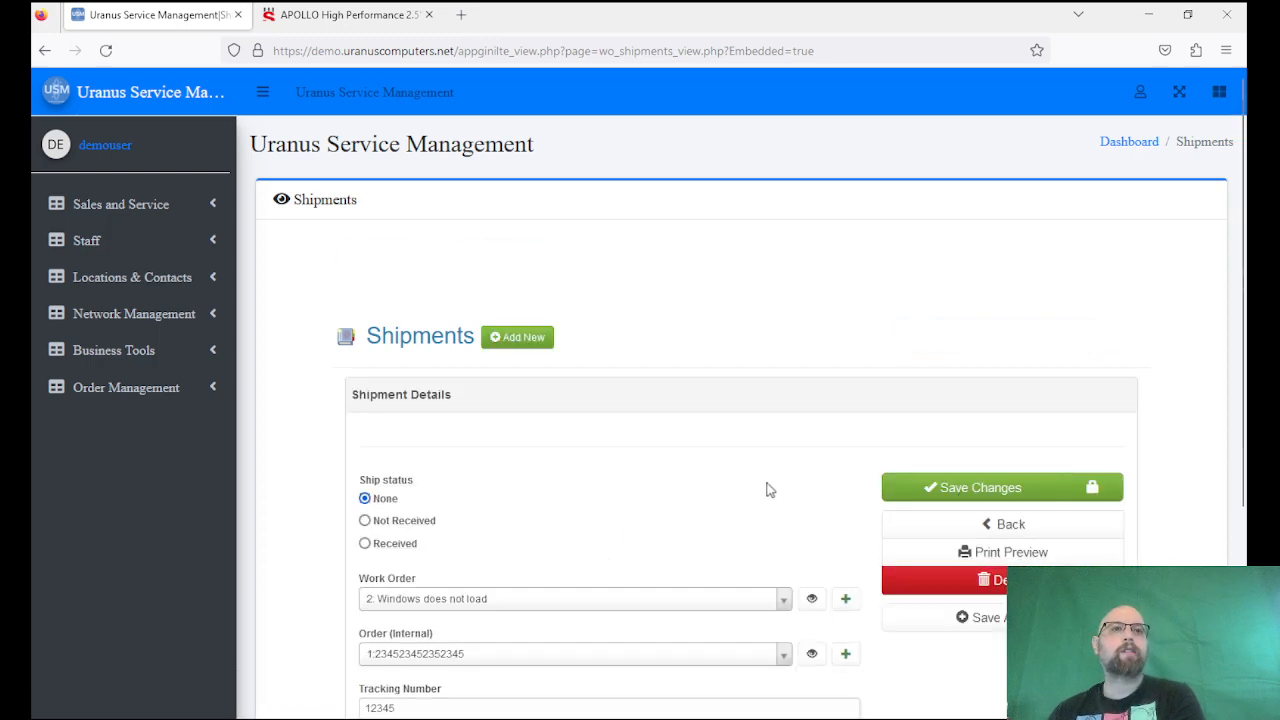
{"action": "left_click", "coordinate": [365, 543]}
{"action": "left_click", "coordinate": [957, 488]}
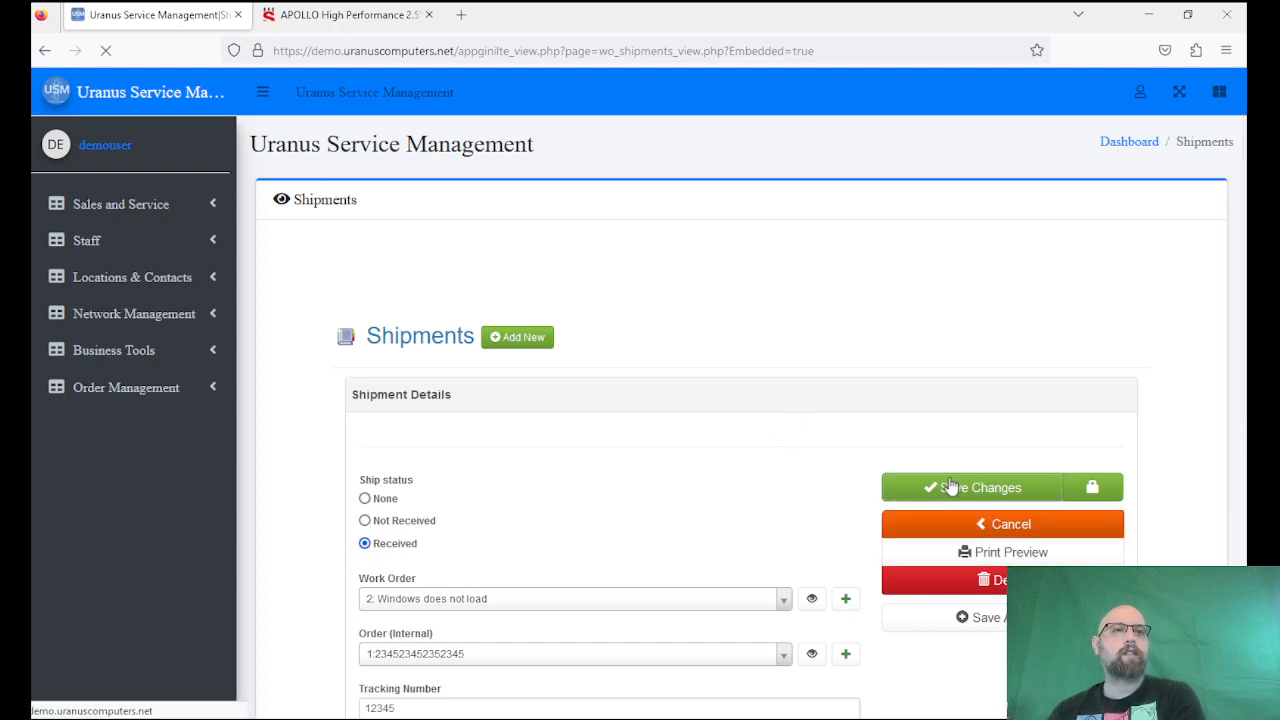
View the shipment's linked internal order, check its related purchase orders, and close the order view.
{"action": "scroll", "coordinate": [620, 400], "scroll_direction": "down", "scroll_amount": 3}
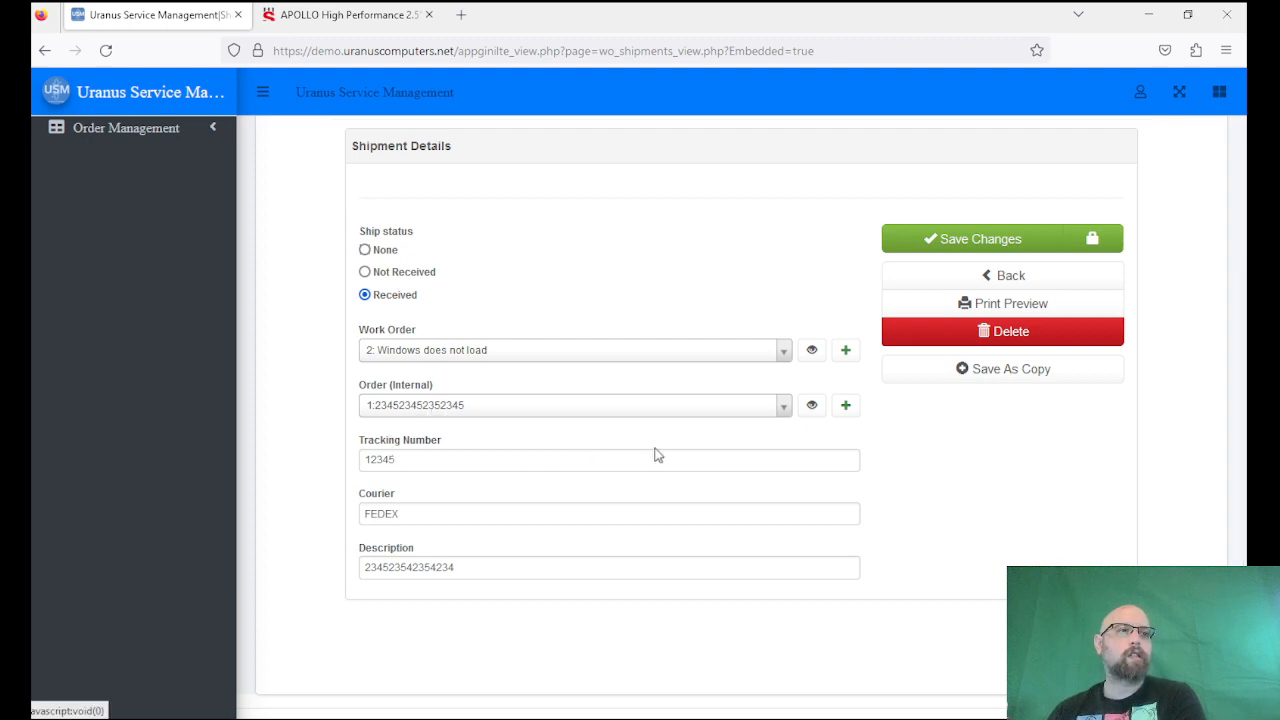
{"action": "left_click", "coordinate": [810, 405]}
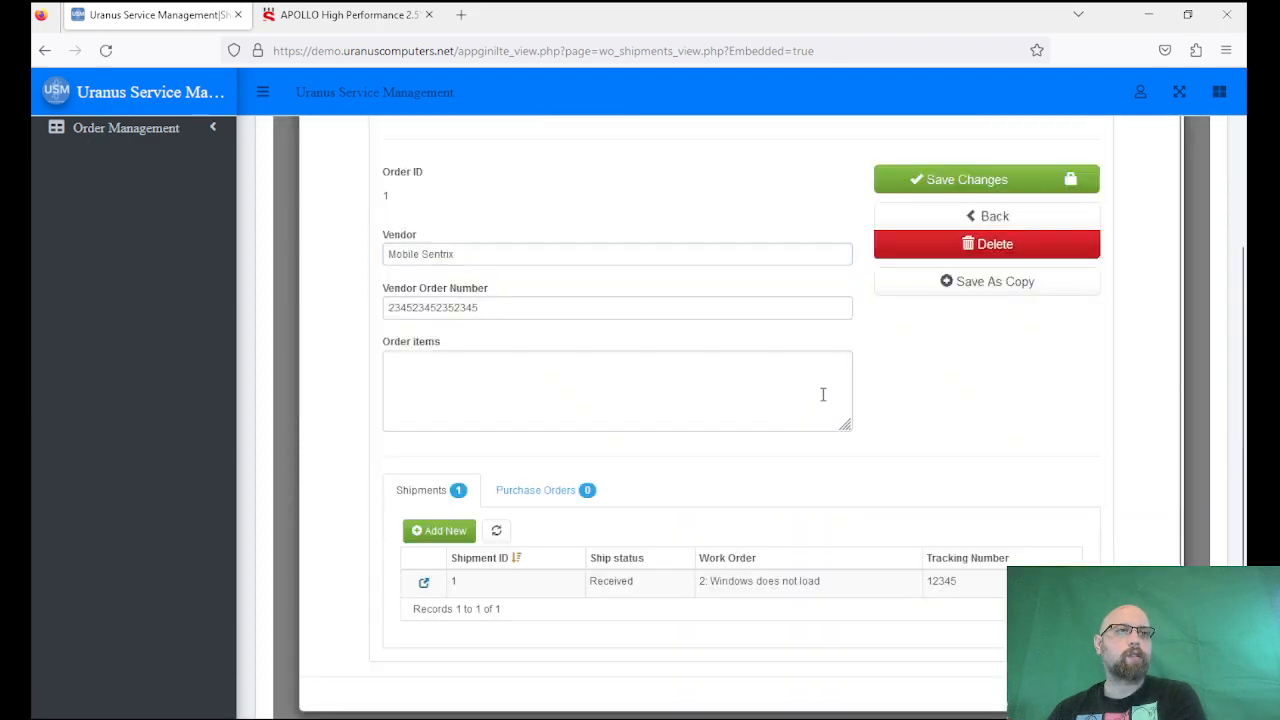
{"action": "left_click", "coordinate": [531, 504]}
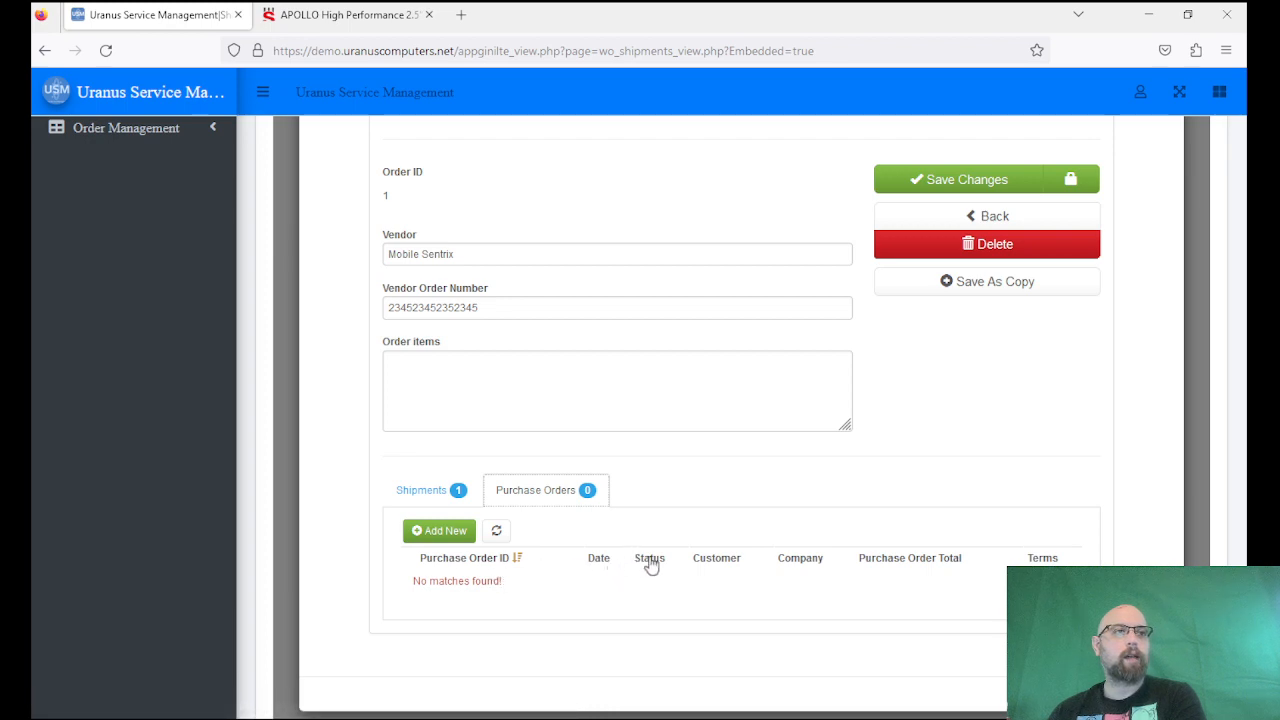
{"action": "scroll", "coordinate": [1028, 500], "scroll_direction": "up", "scroll_amount": 3}
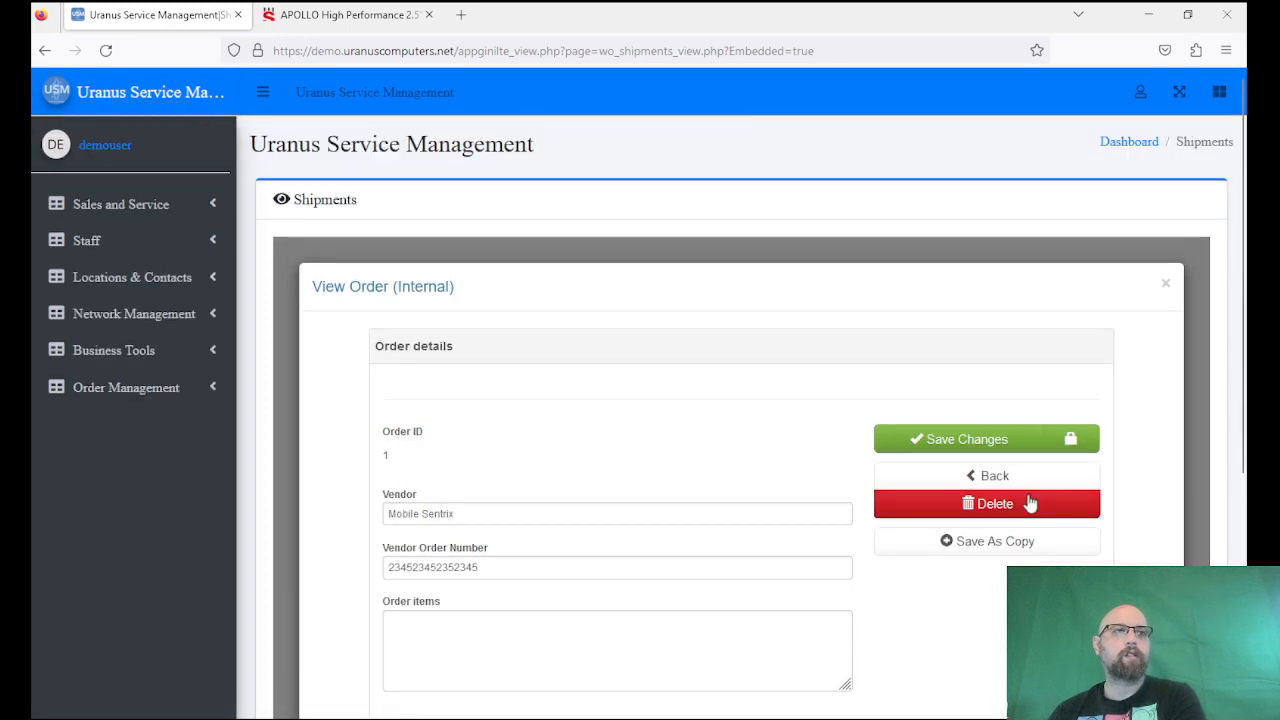
{"action": "left_click", "coordinate": [1165, 285]}
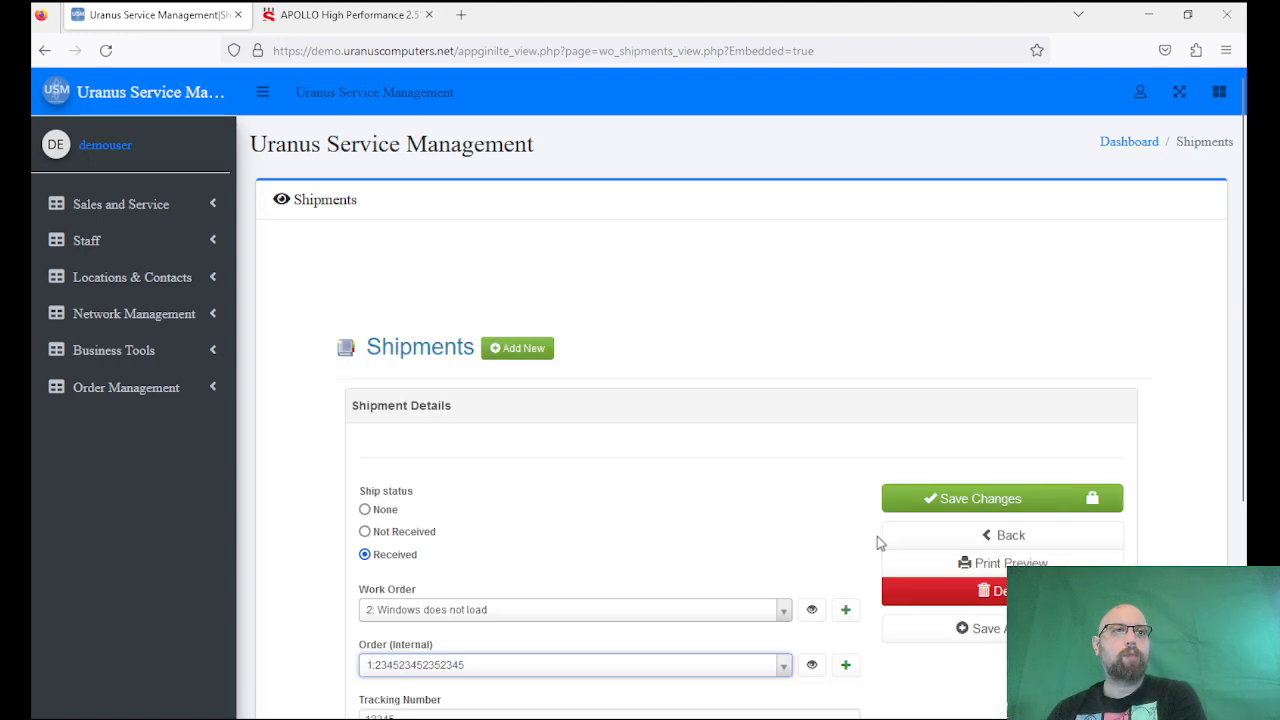